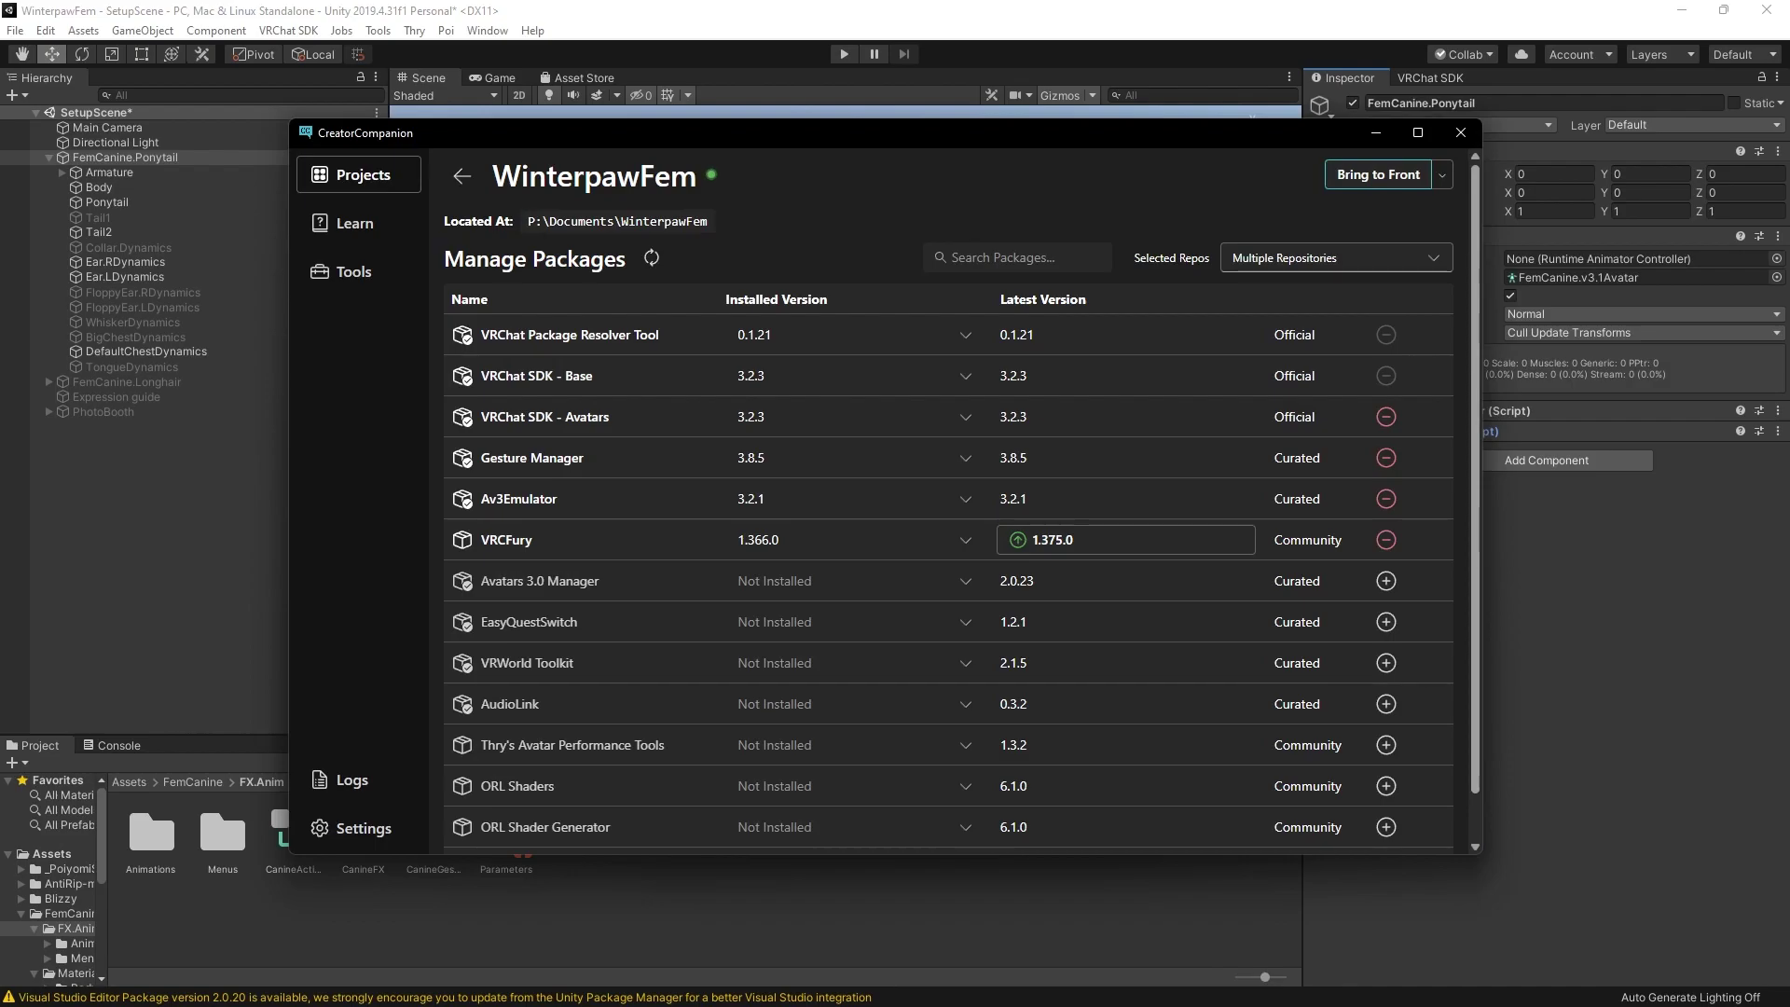
- Back up the avatar project, then look inside the _PoiyomiShaders and AntiRip-main folders
left_click(1443, 175)
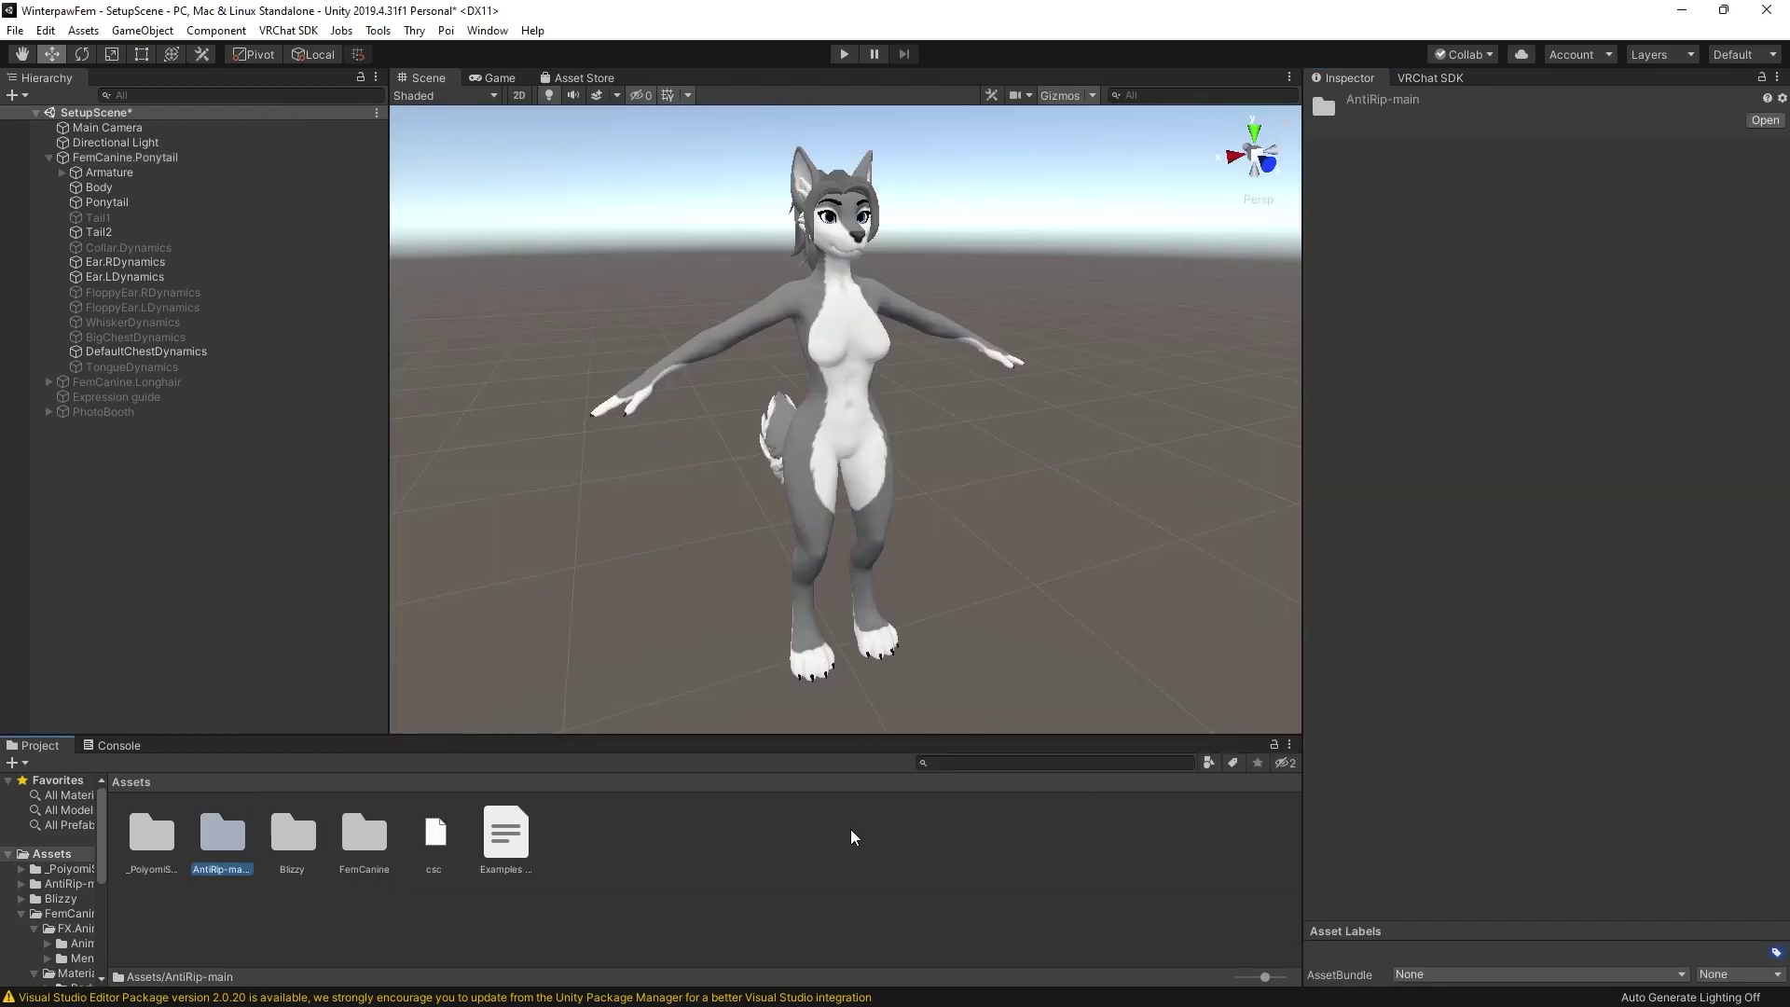
double_click(157, 828)
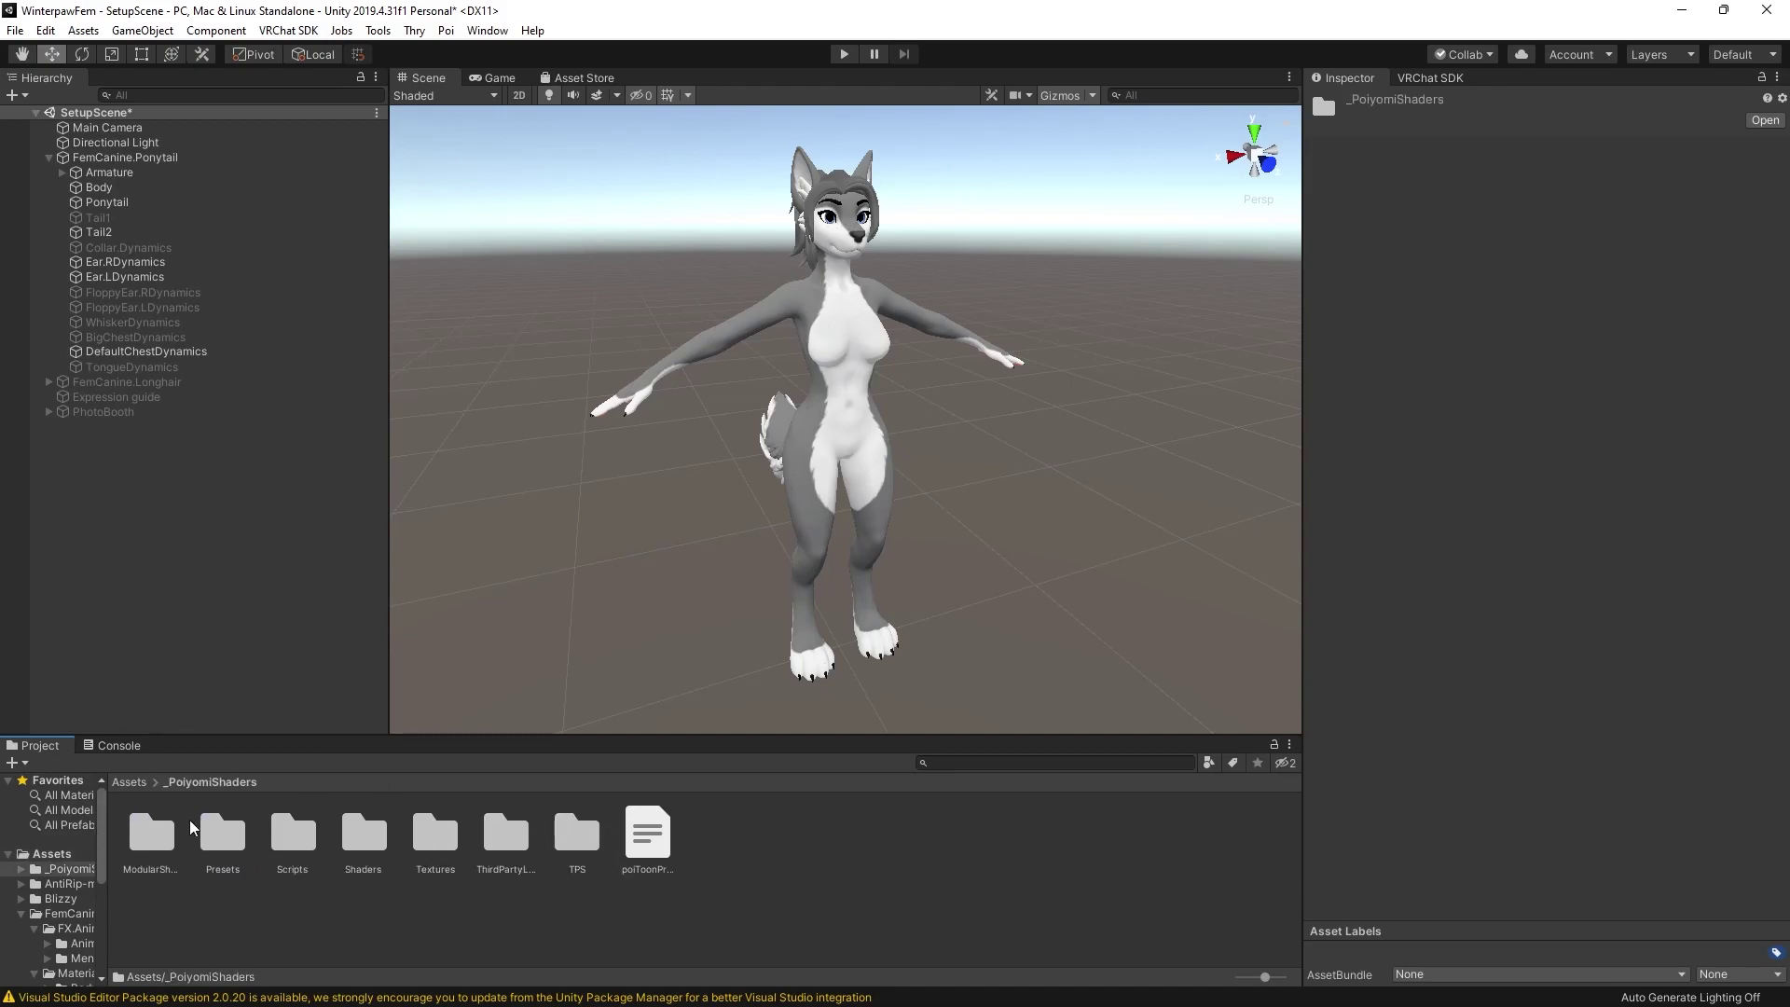
left_click(132, 783)
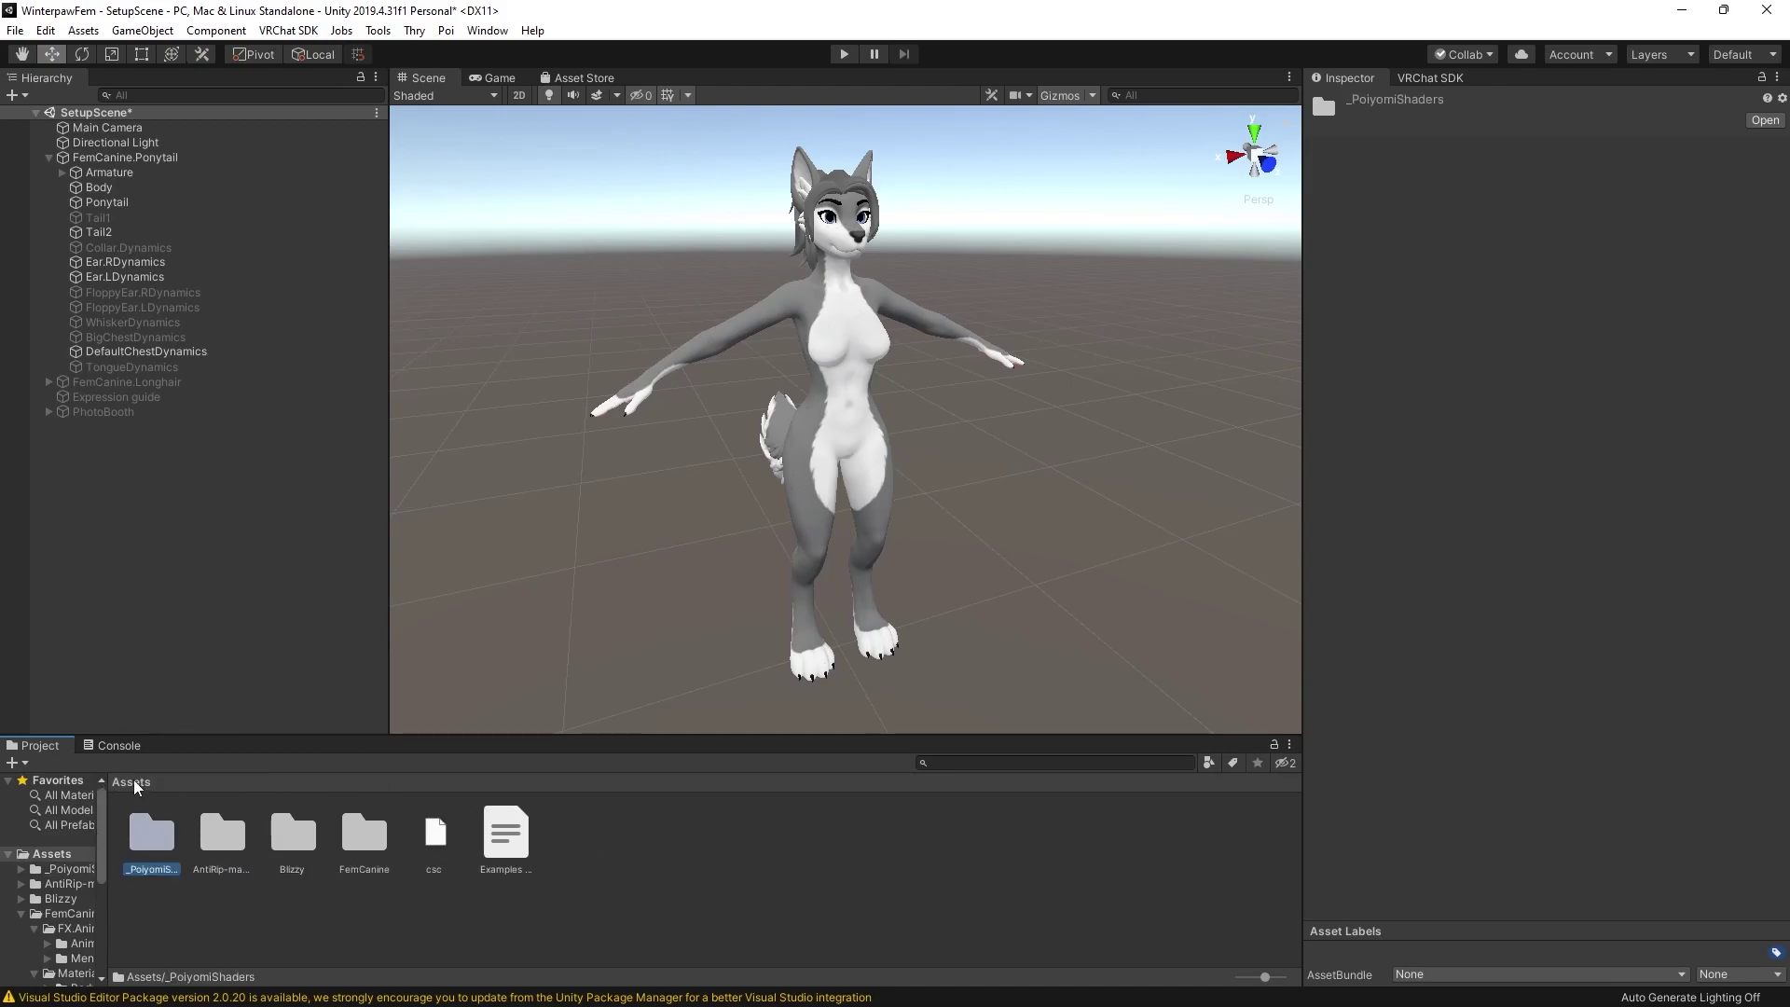
double_click(232, 840)
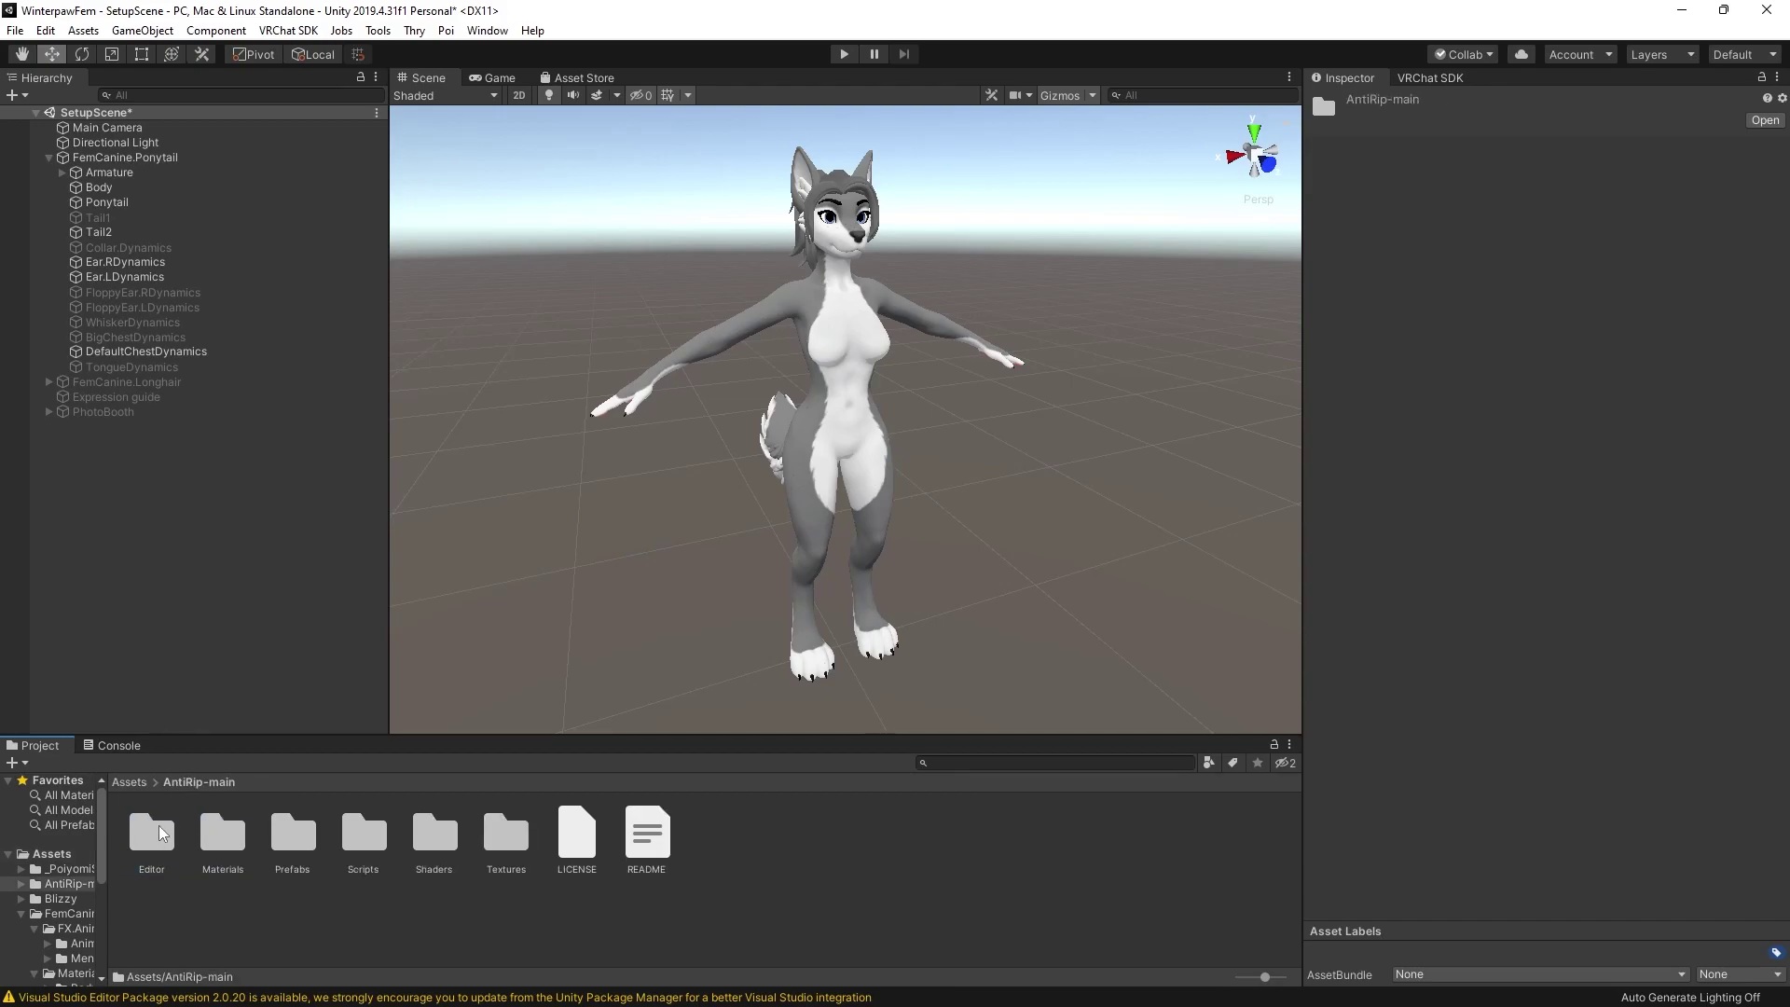
left_click(133, 783)
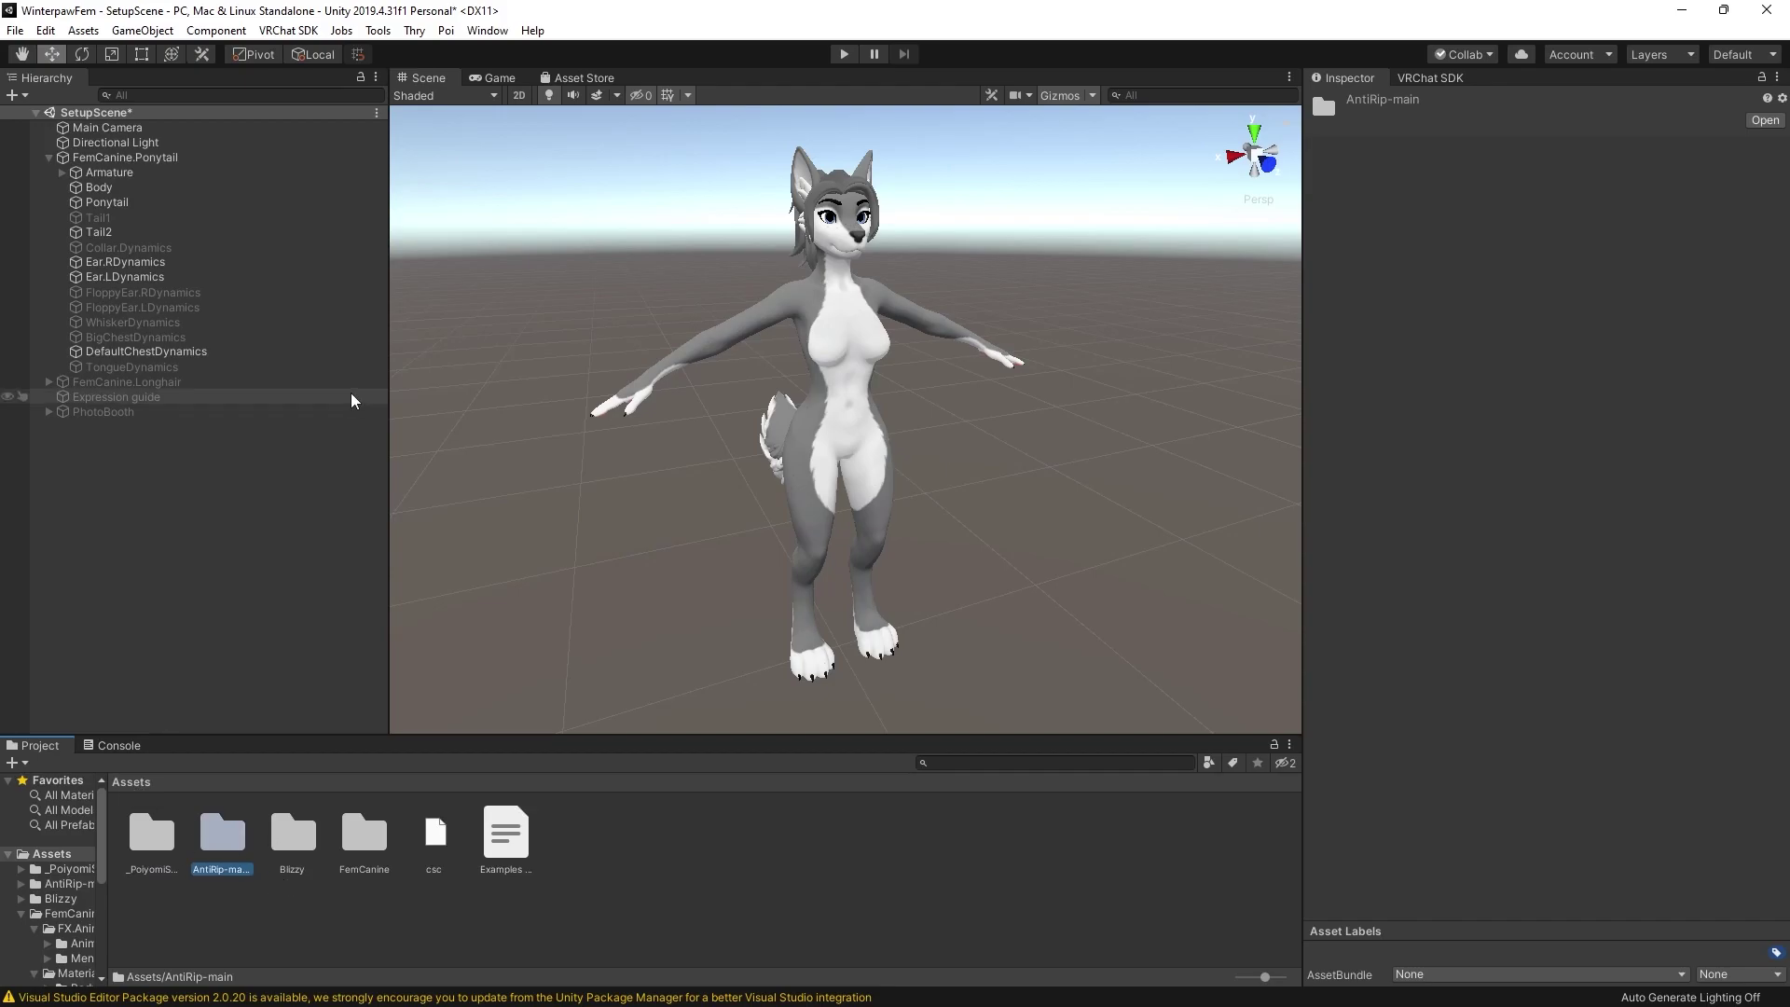
left_click(878, 325)
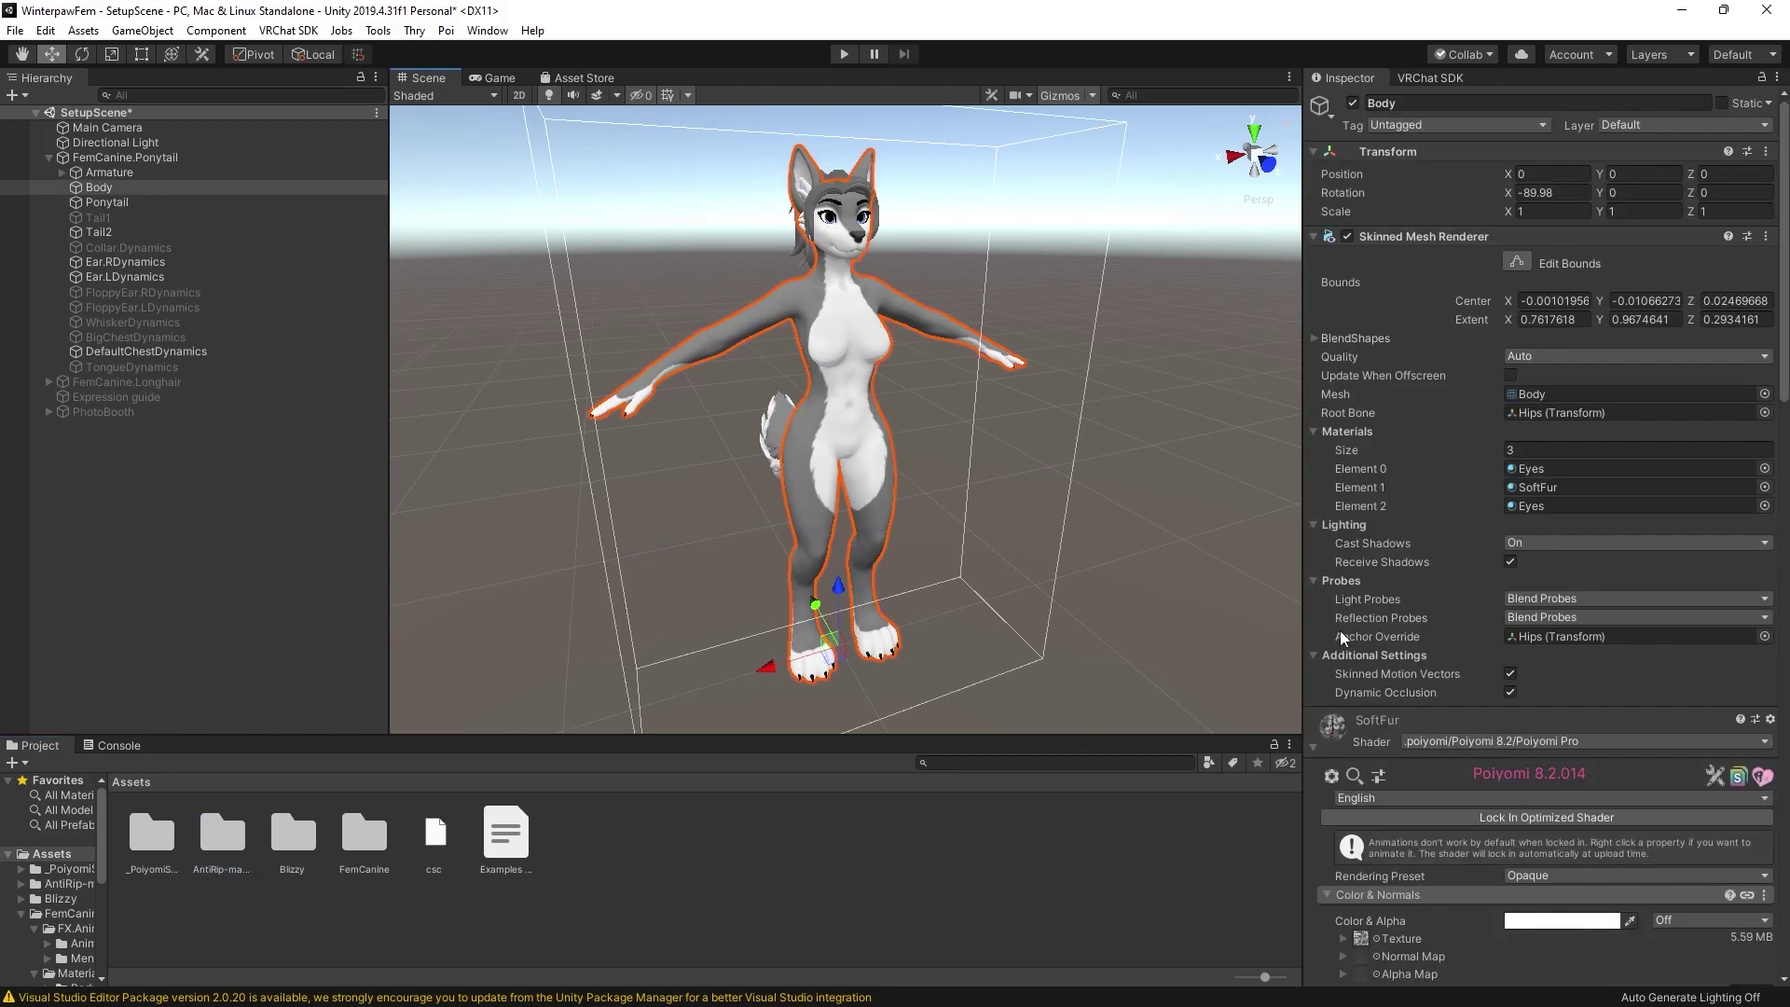
left_click(1529, 394)
left_click(442, 837)
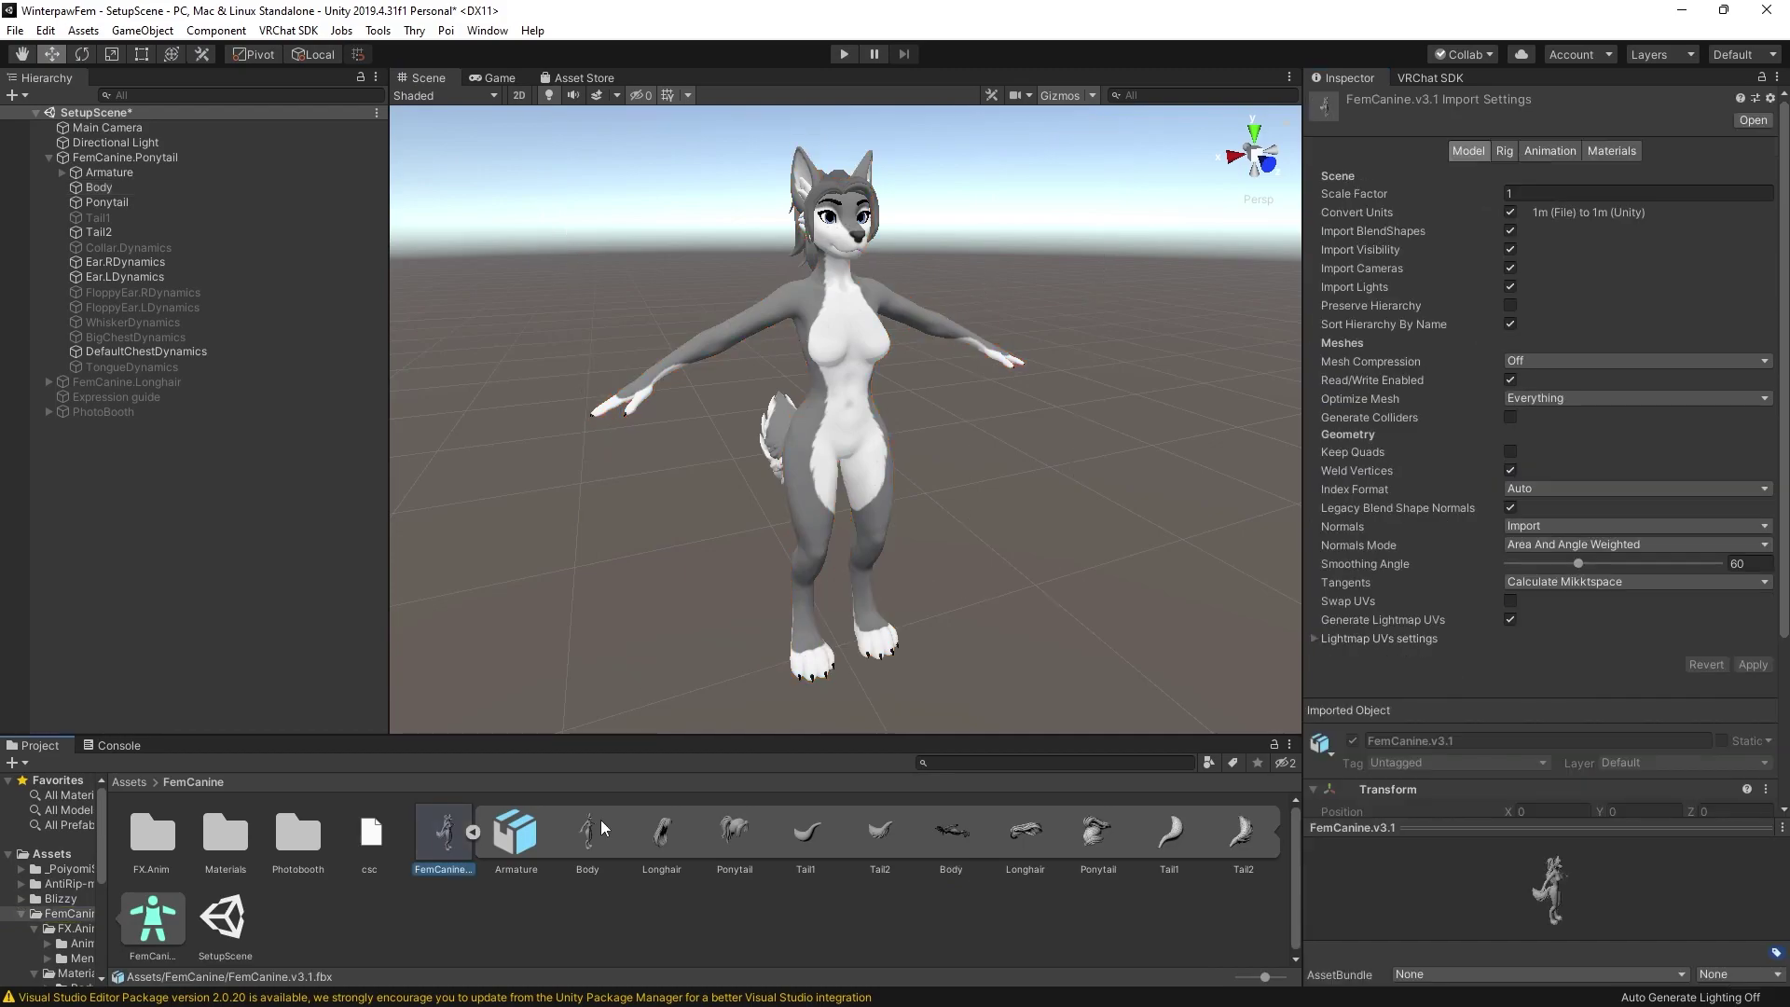
left_click(121, 187)
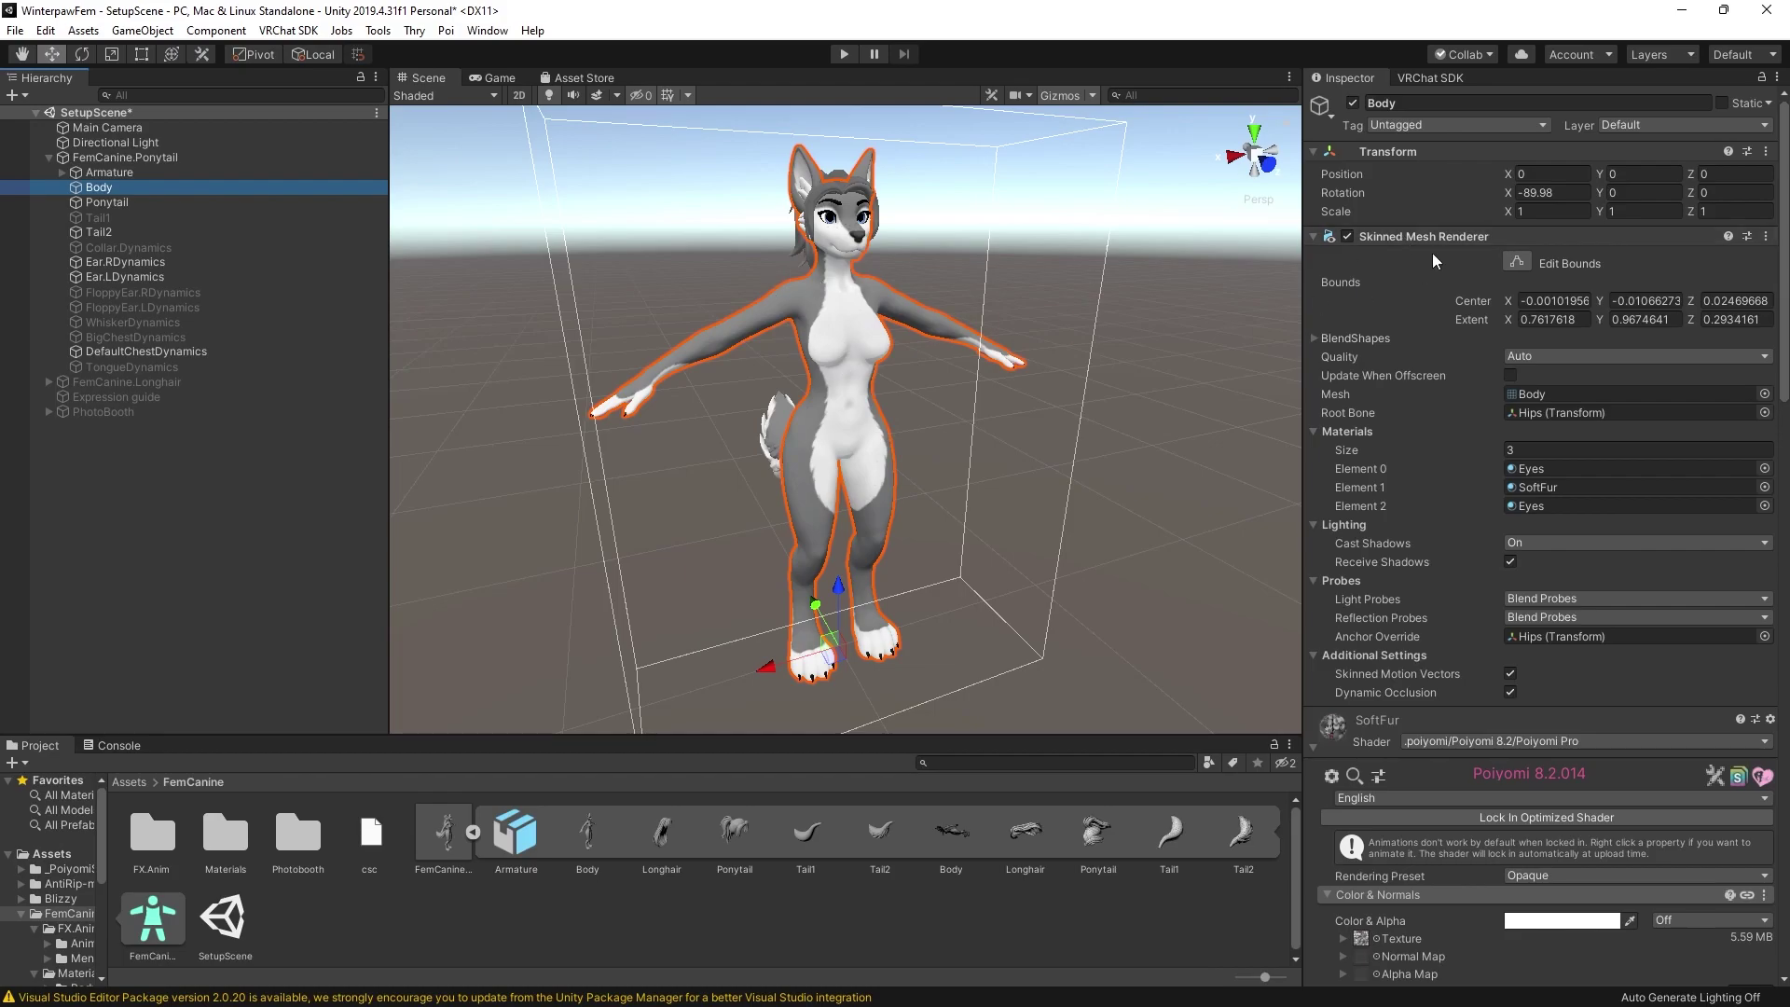
left_click(1529, 393)
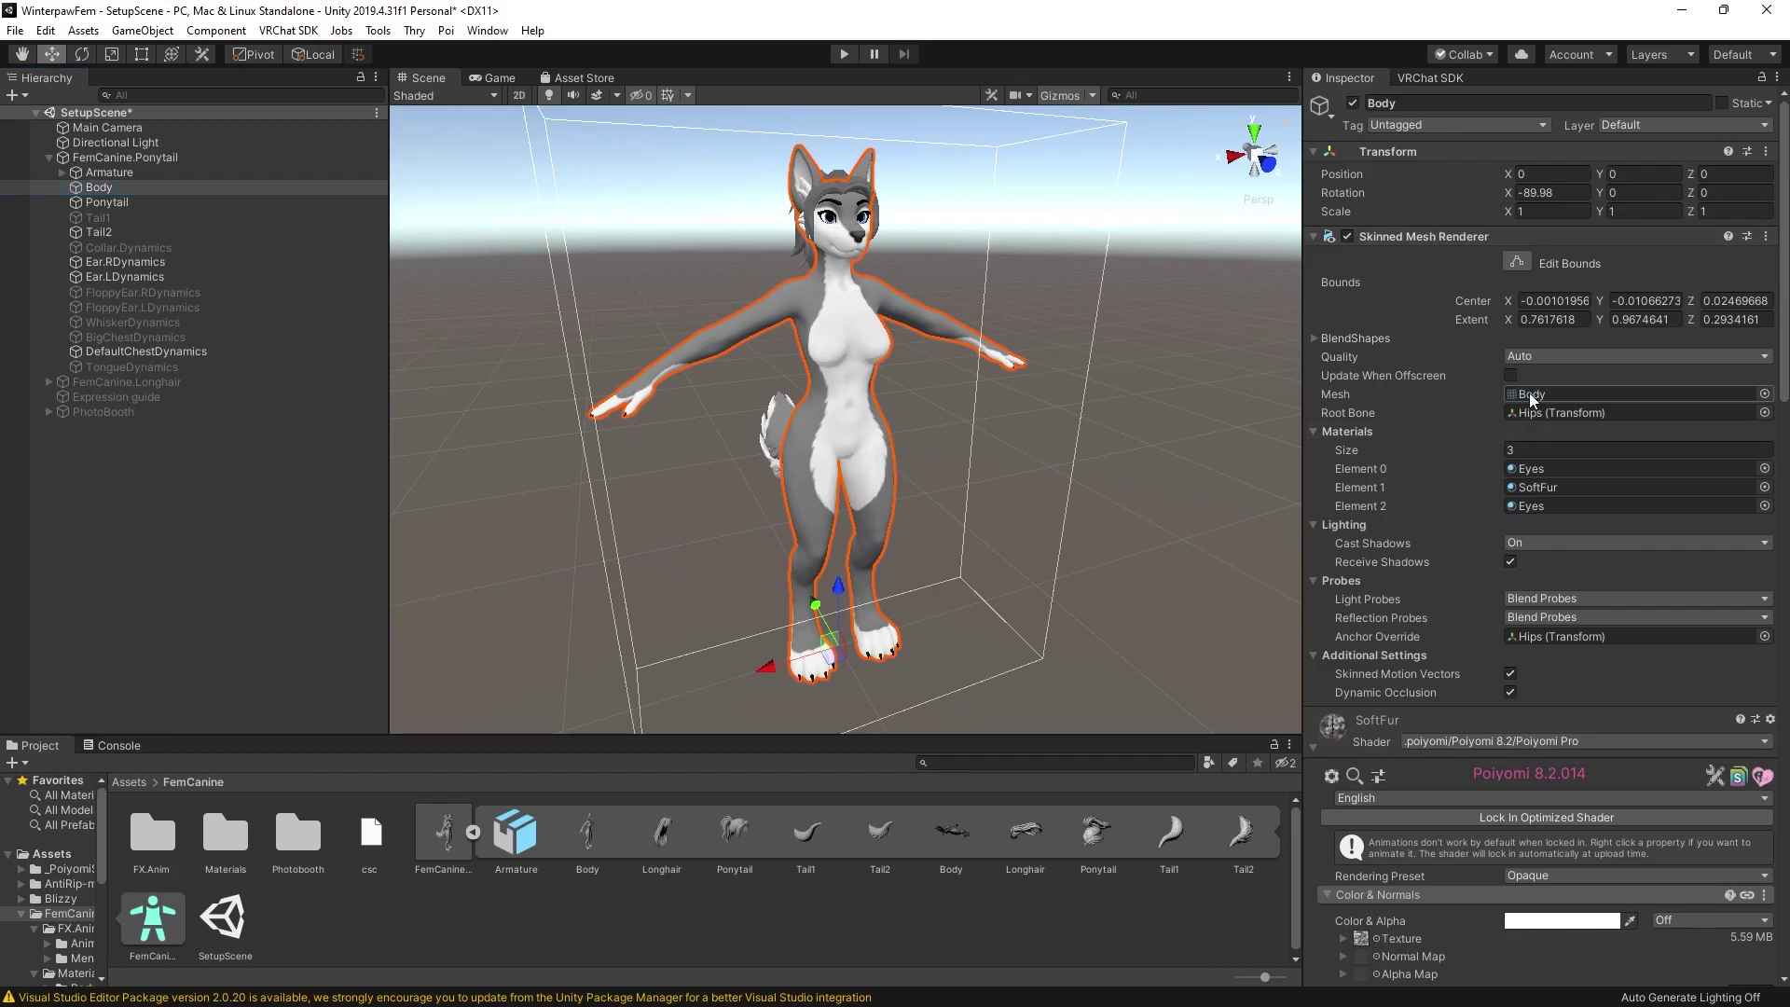
double_click(209, 831)
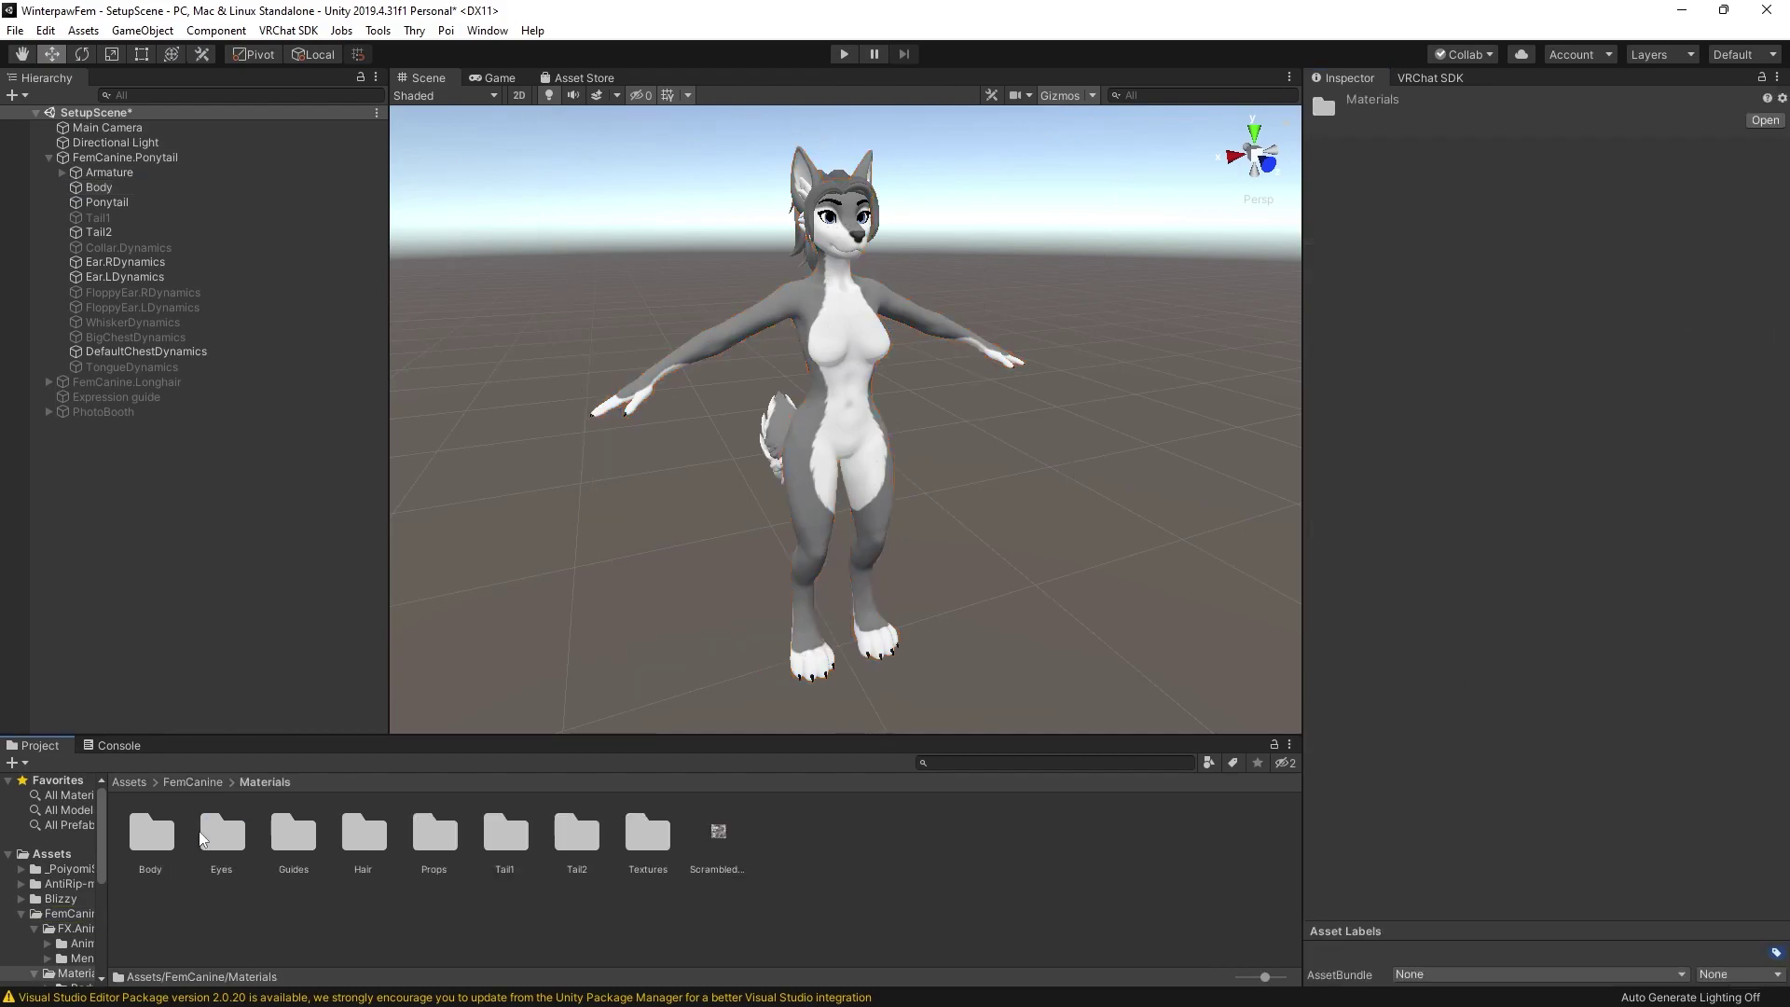
left_click(99, 187)
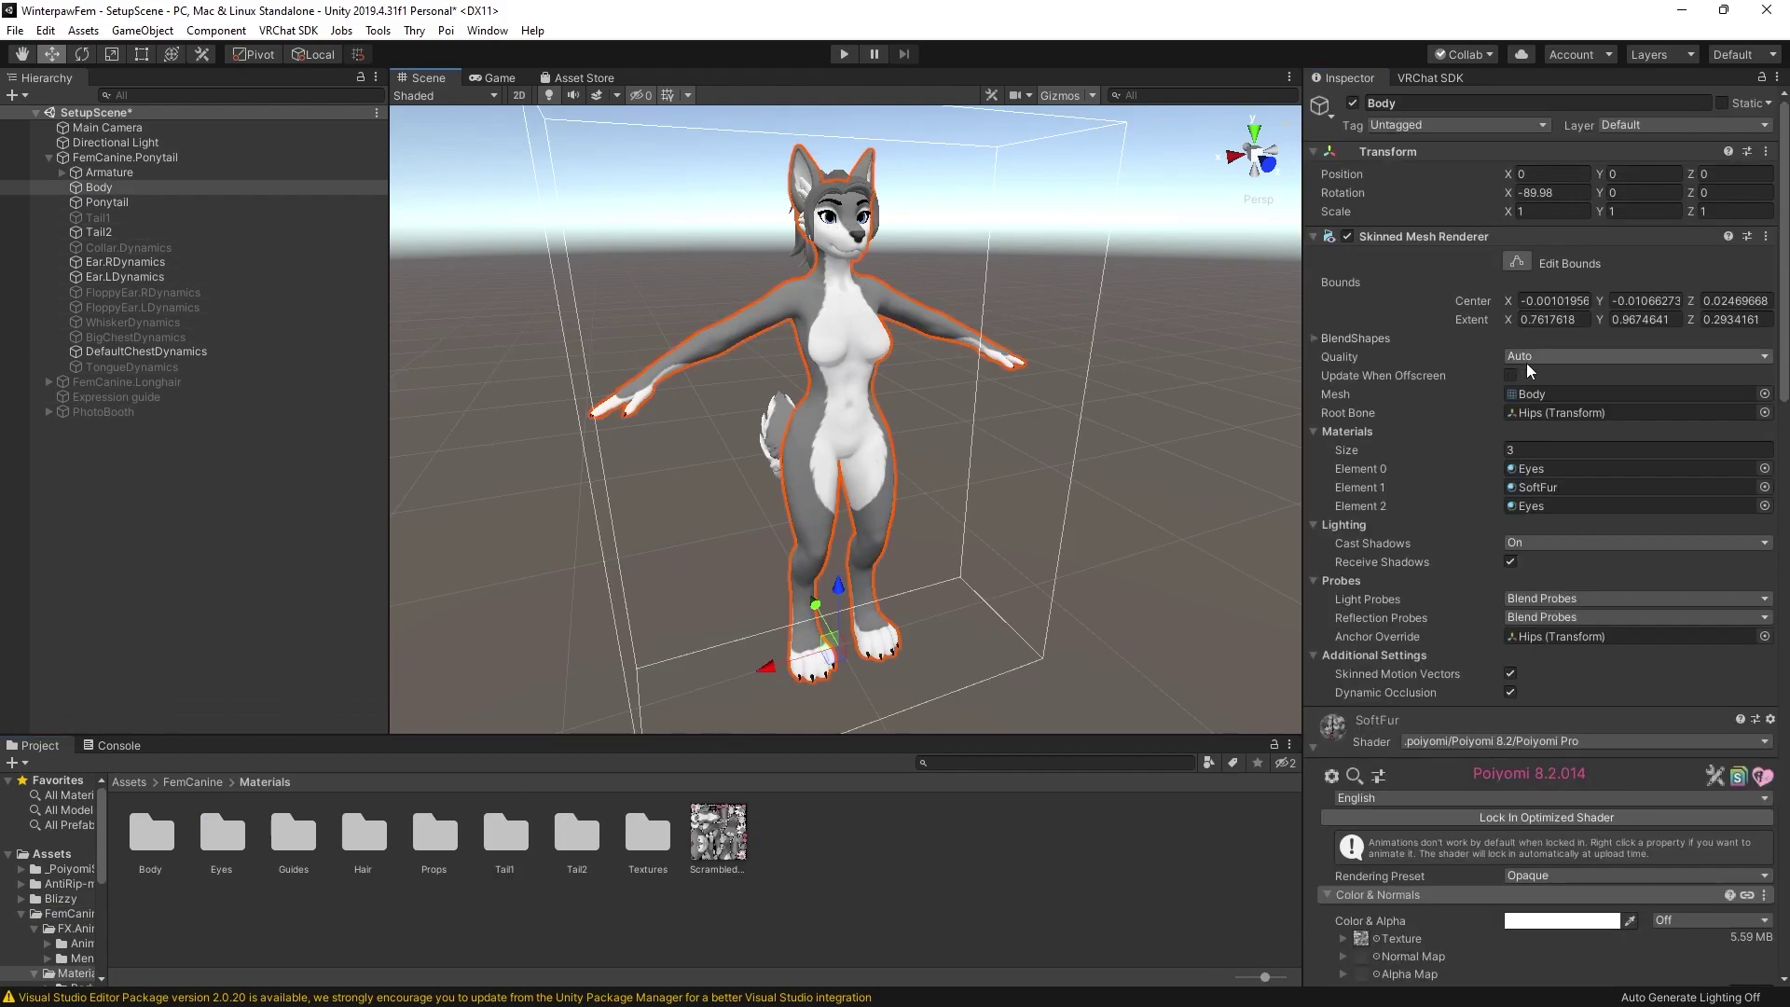
left_click(1528, 393)
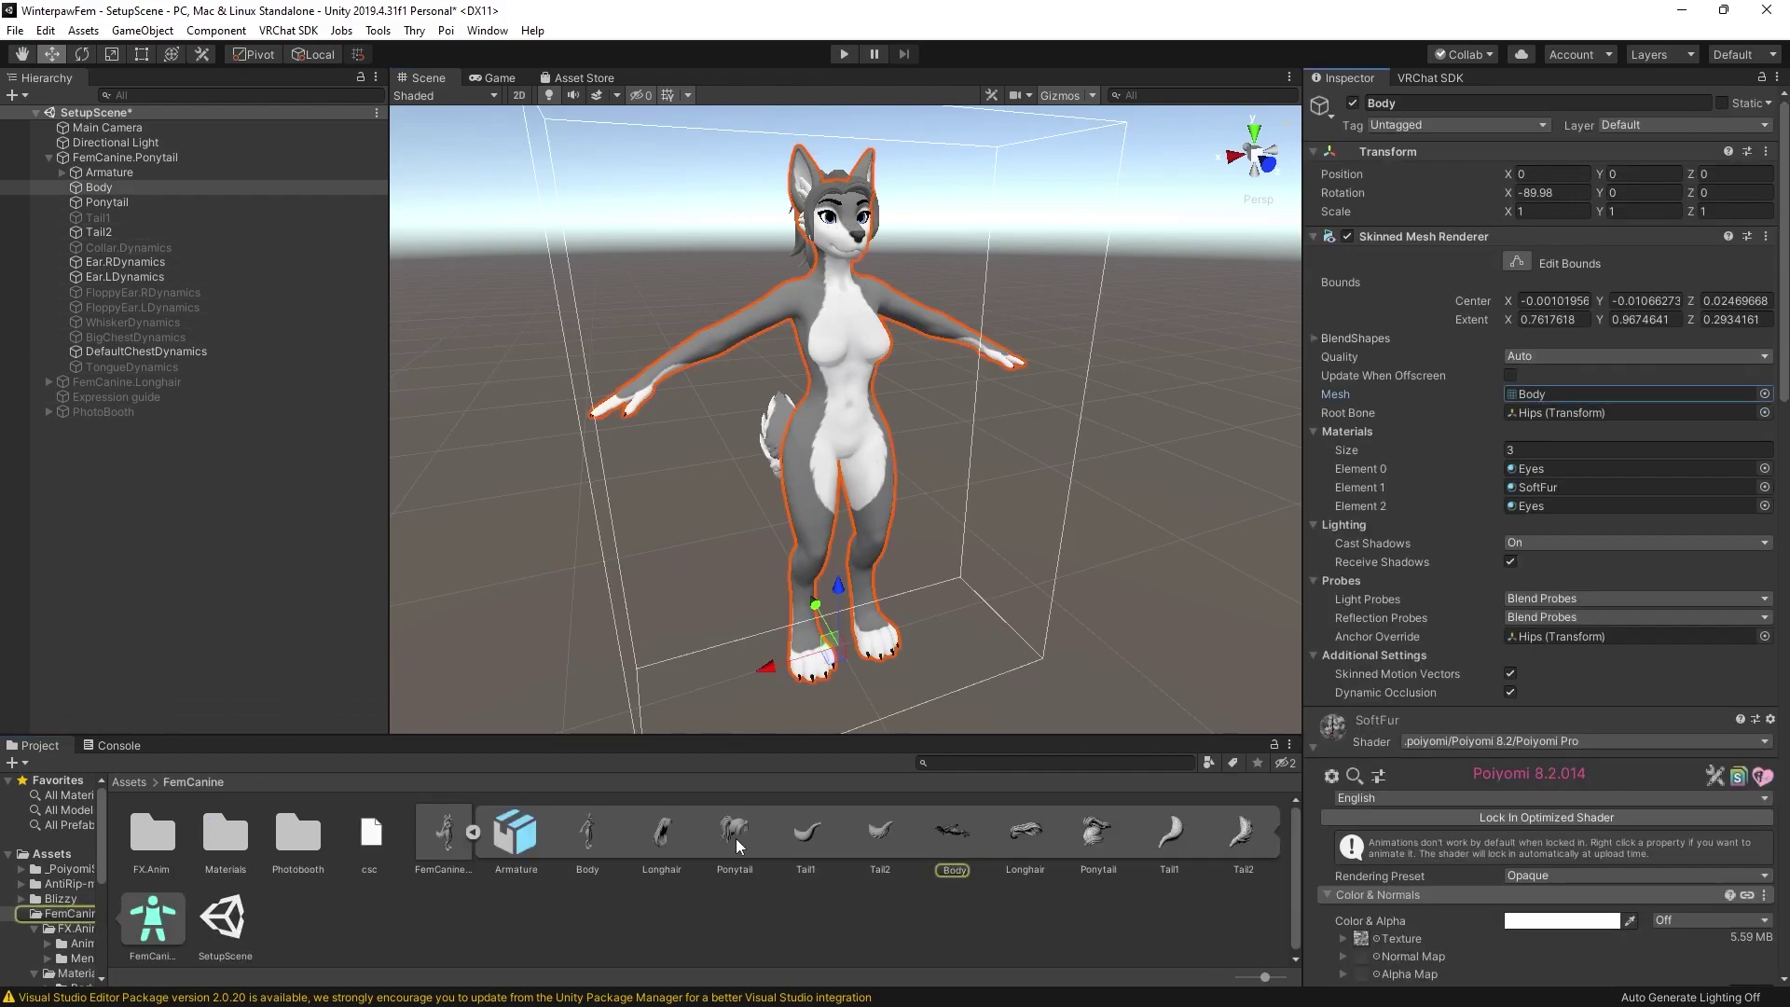
left_click(463, 844)
left_click(472, 830)
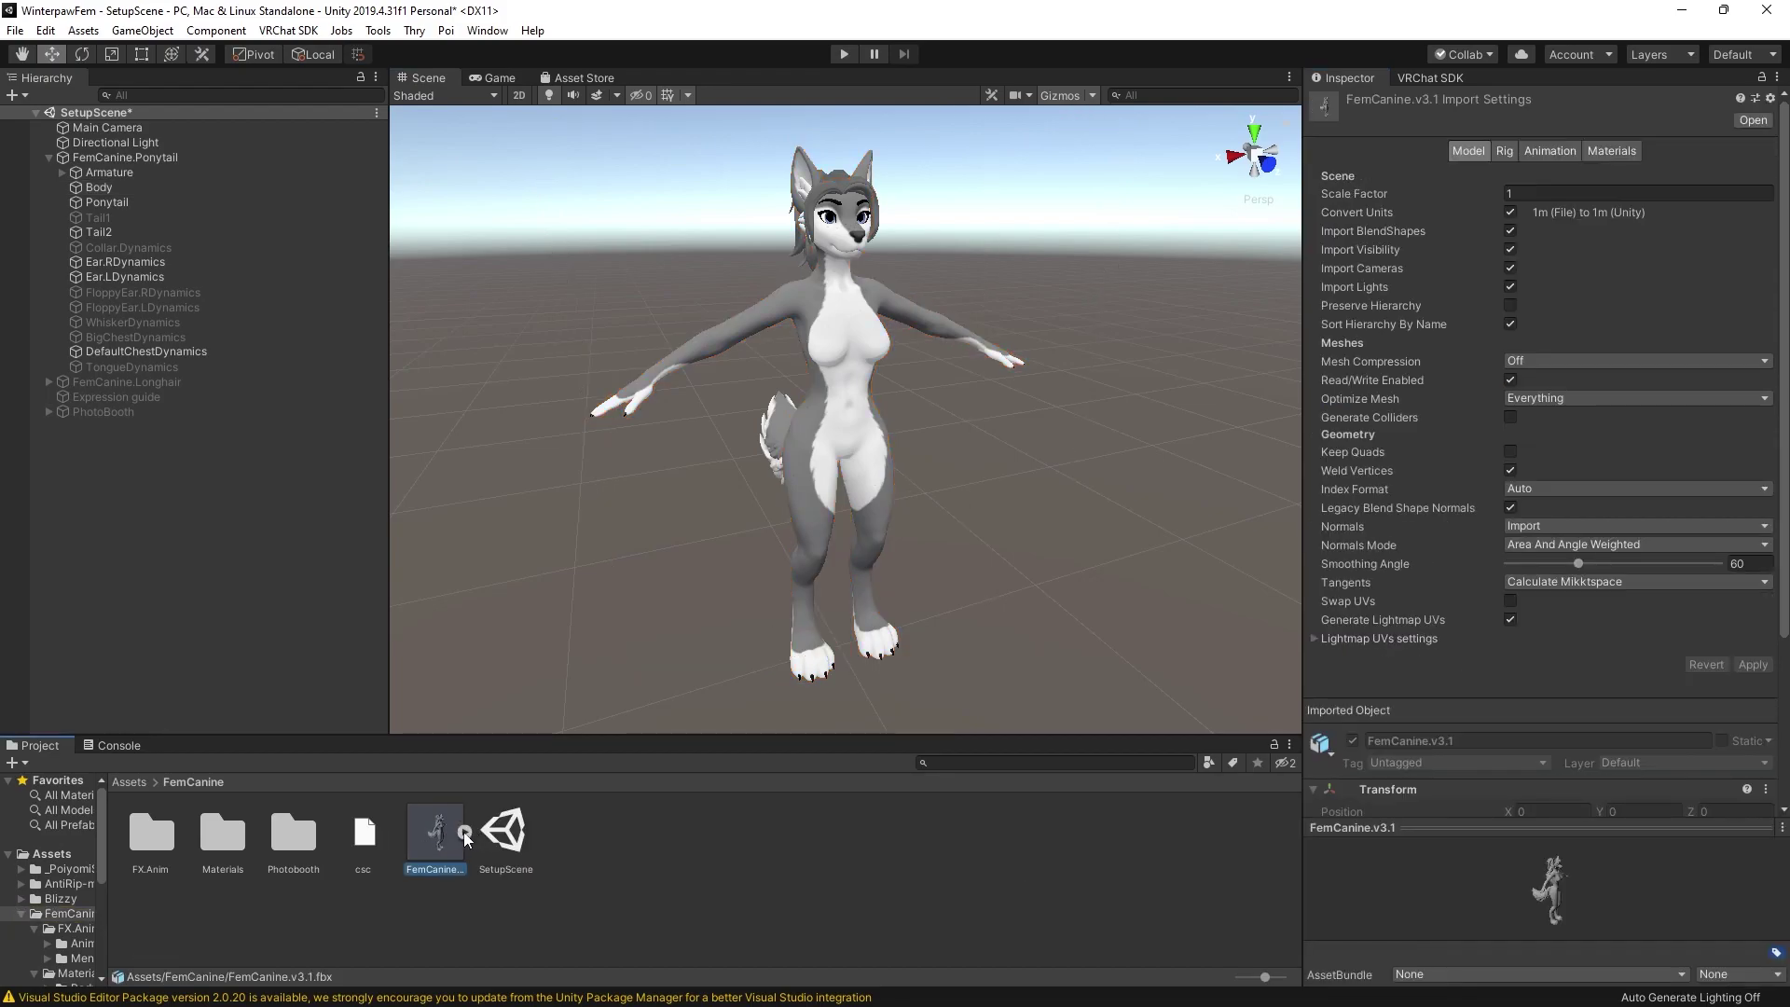
left_click(464, 832)
left_click(471, 832)
left_click(466, 831)
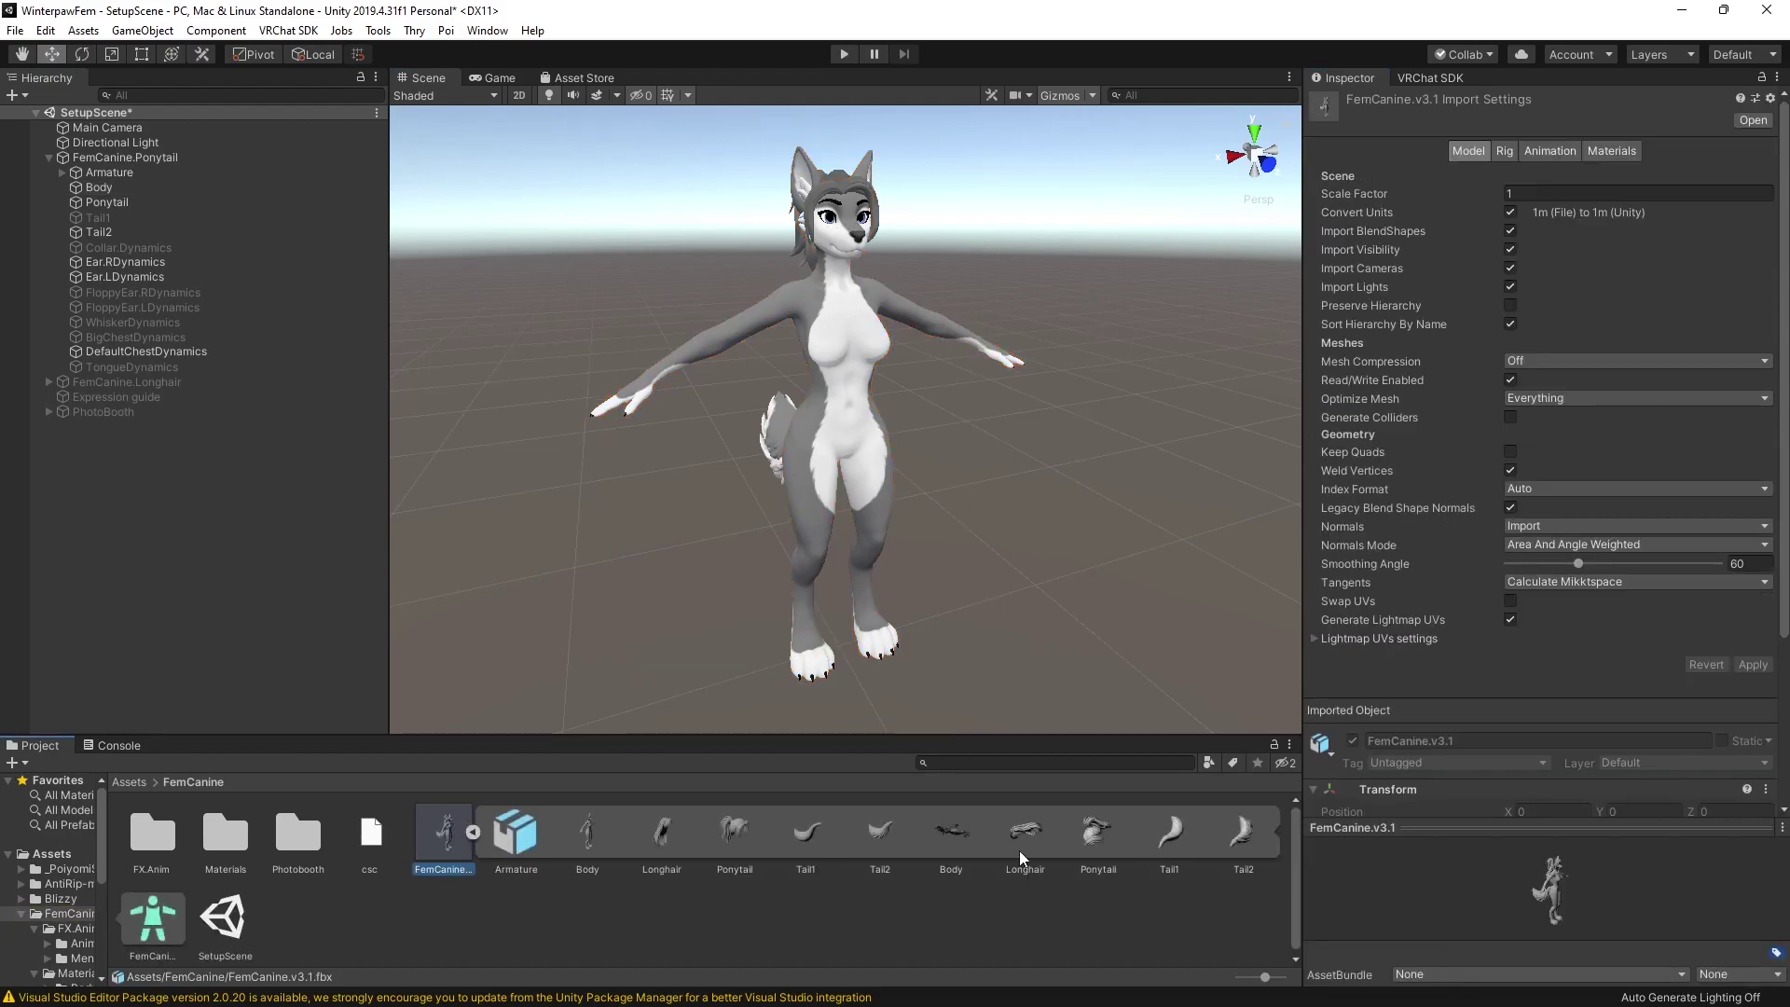
left_click(462, 835)
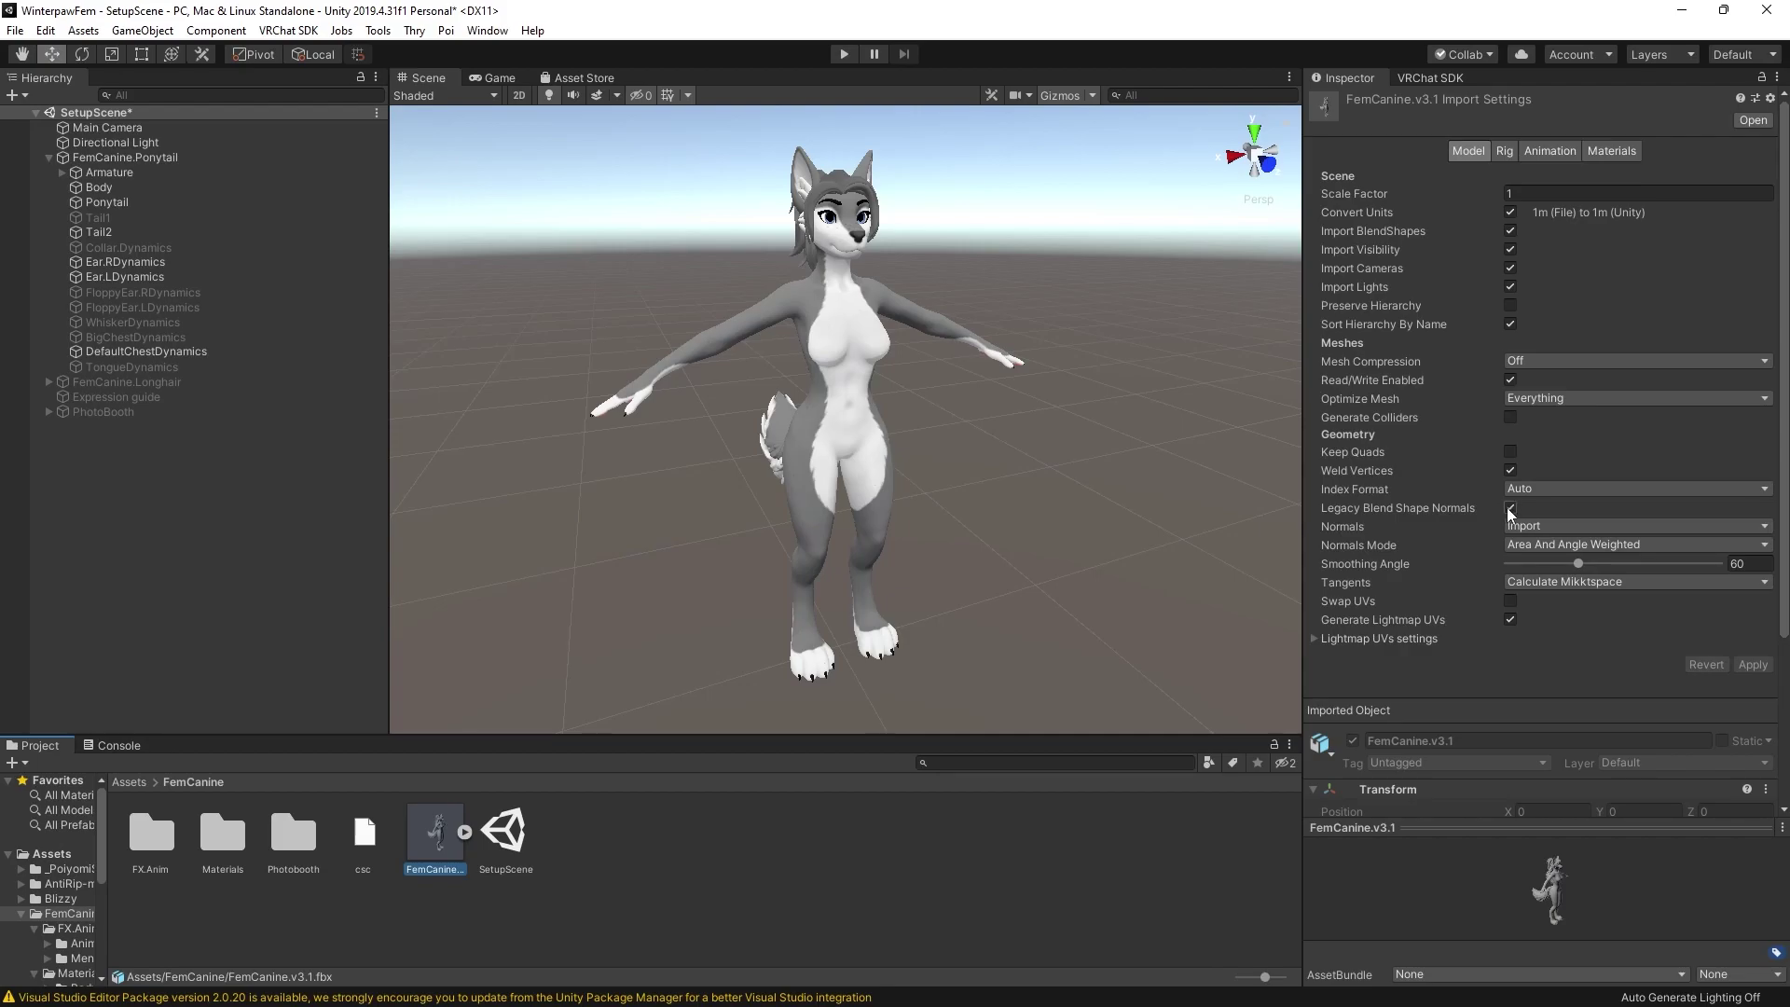
left_click(1536, 530)
left_click(1555, 546)
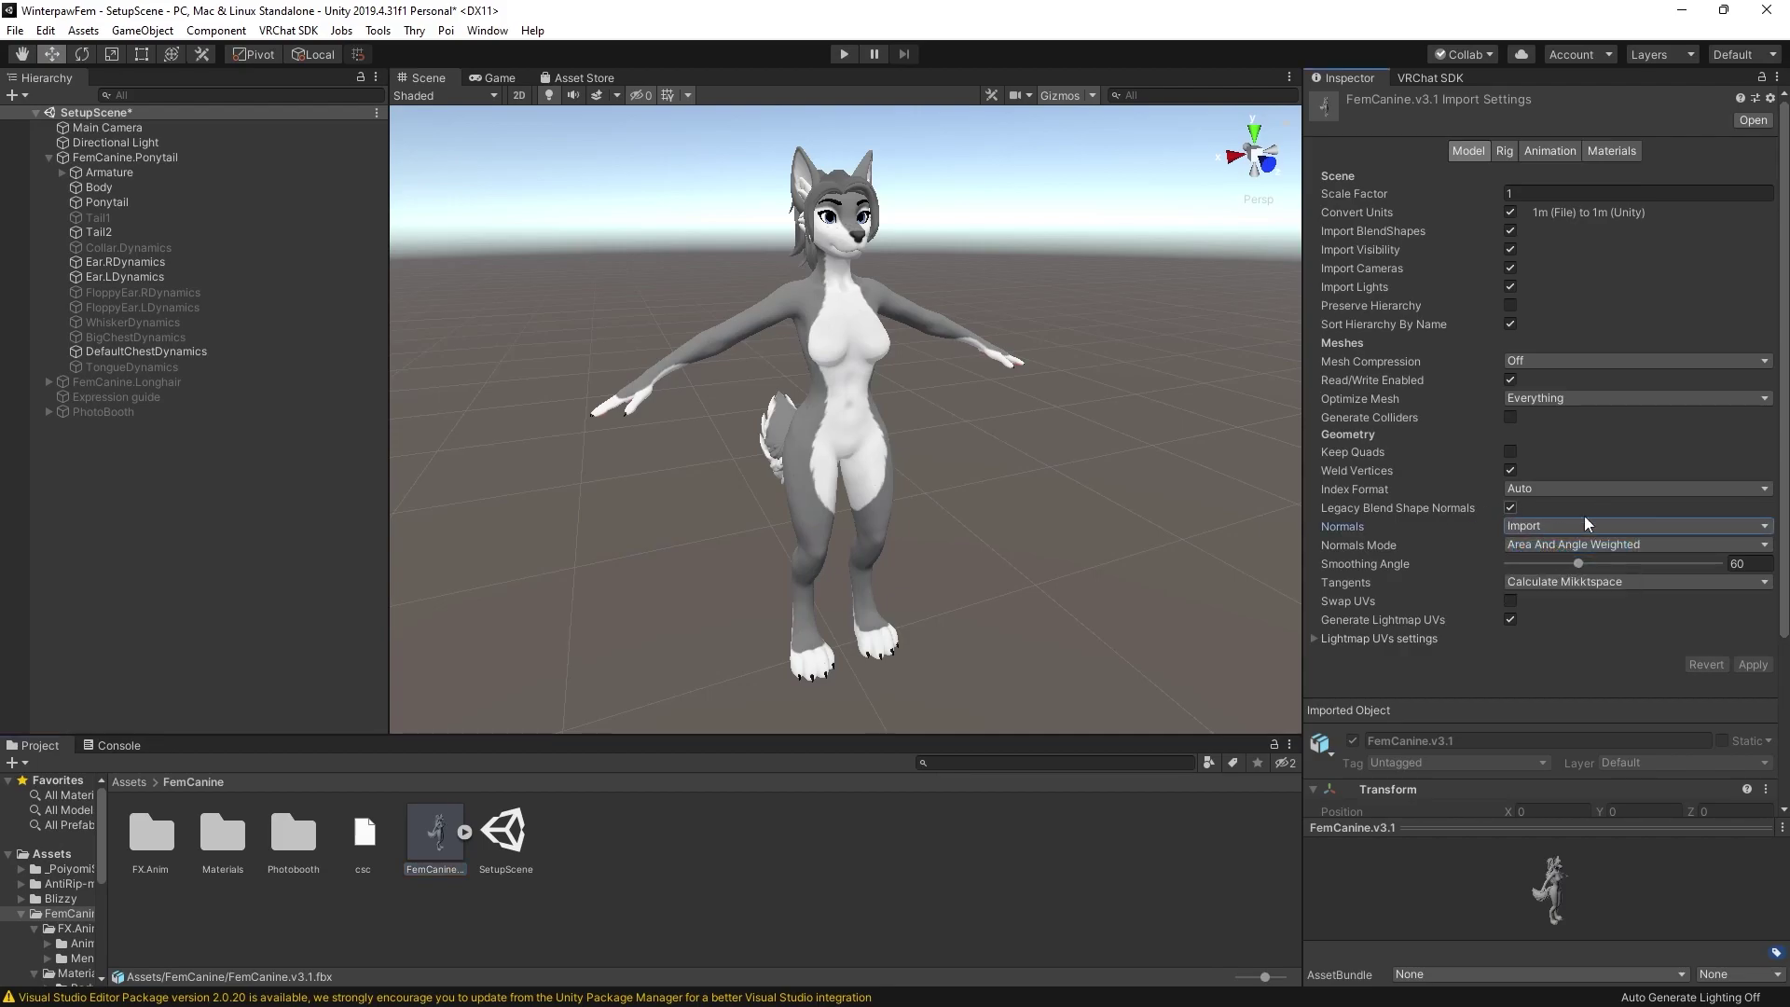
left_click(129, 782)
- Add a Kanna Protecc Root component to FemCanine.Ponytail and review its avatar descriptor settings
left_click(125, 157)
left_click(1520, 459)
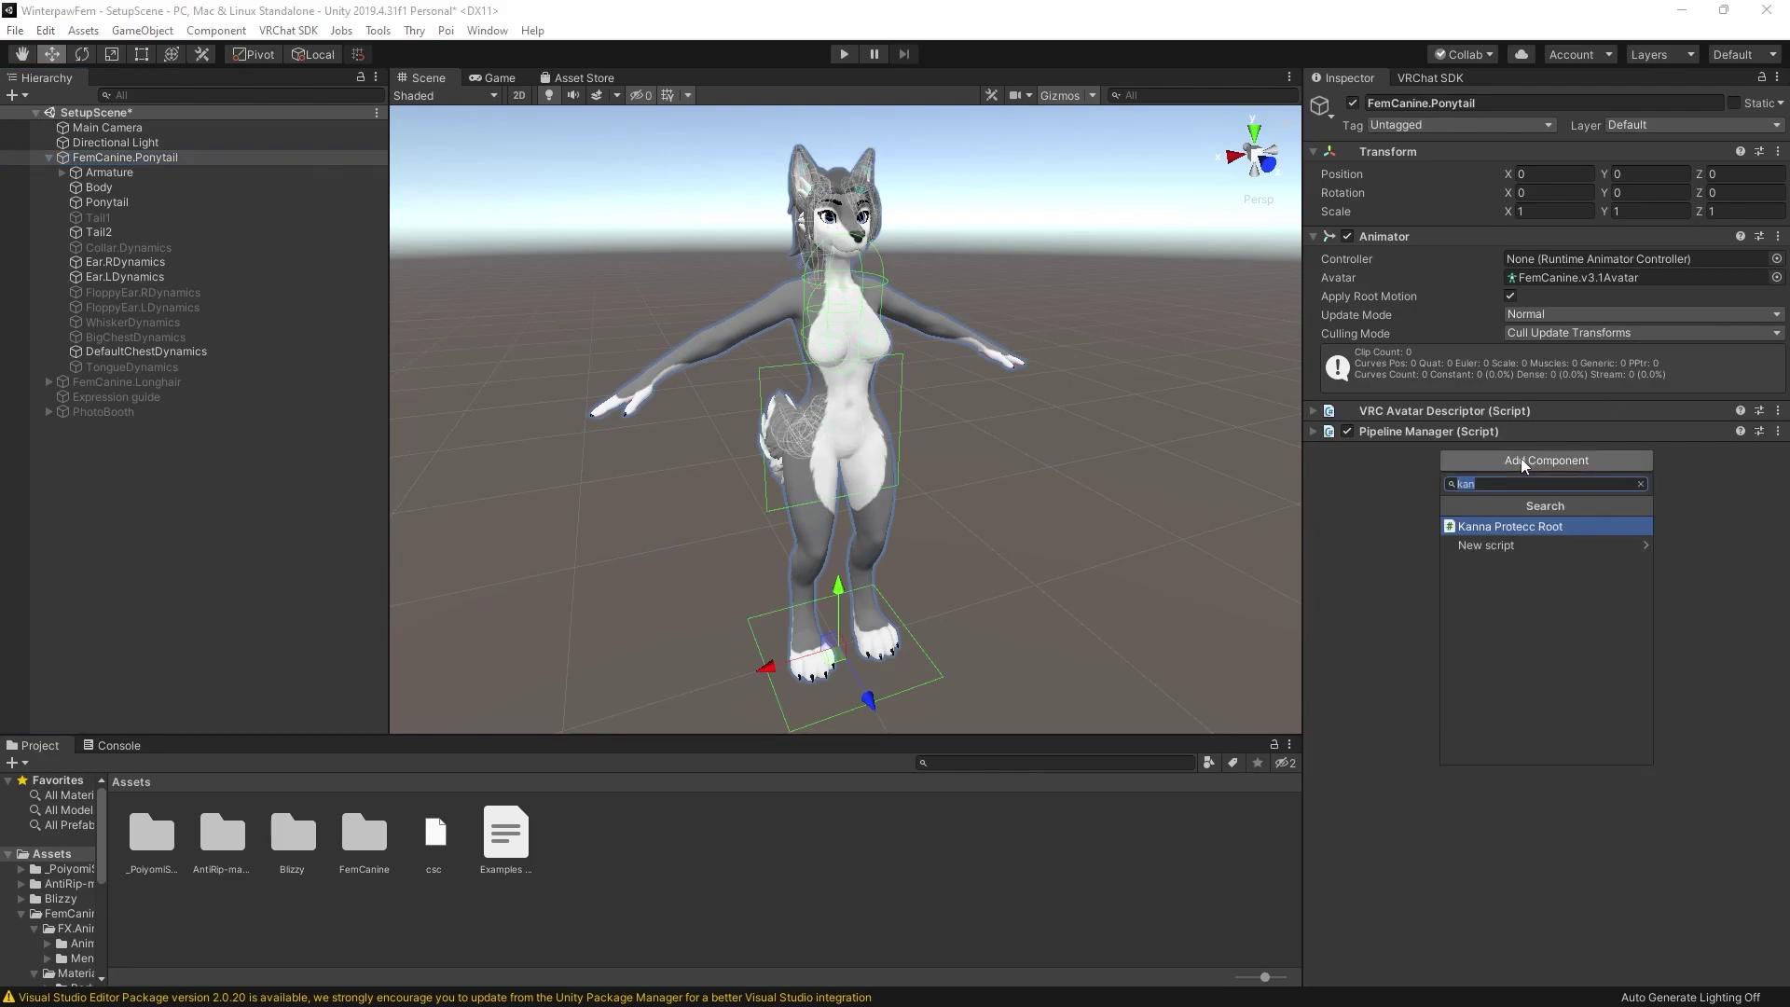
left_click(1538, 528)
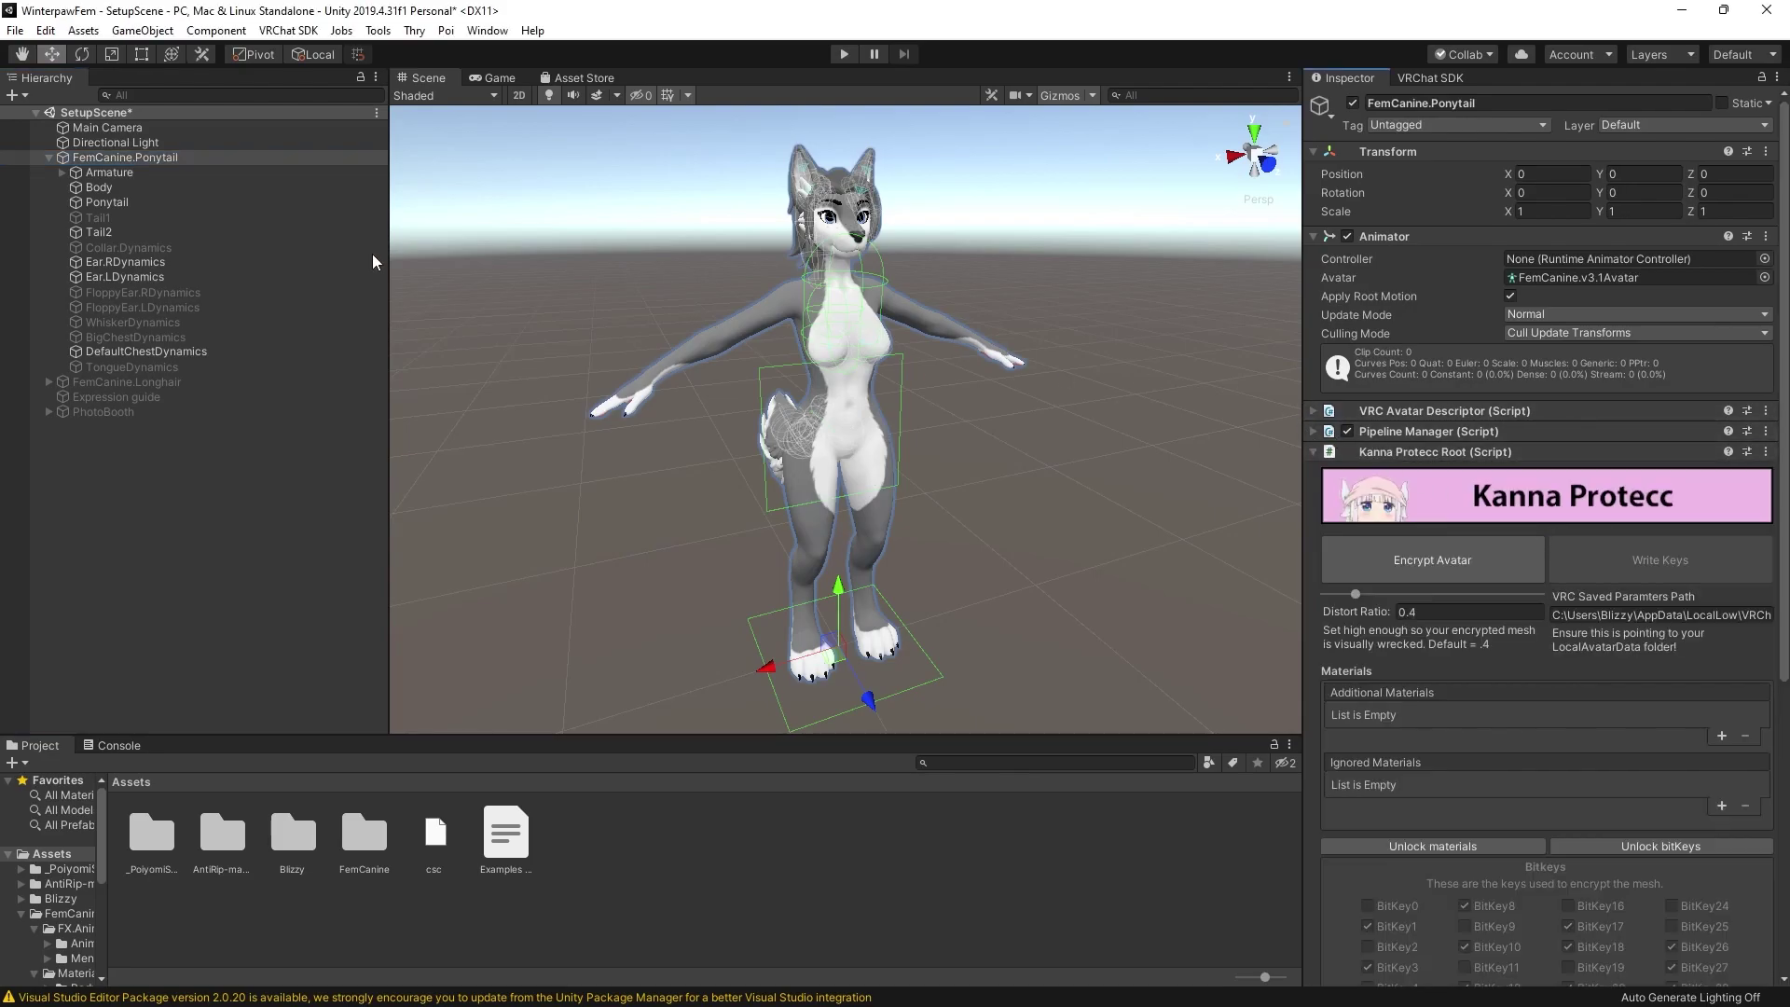
left_click(1312, 413)
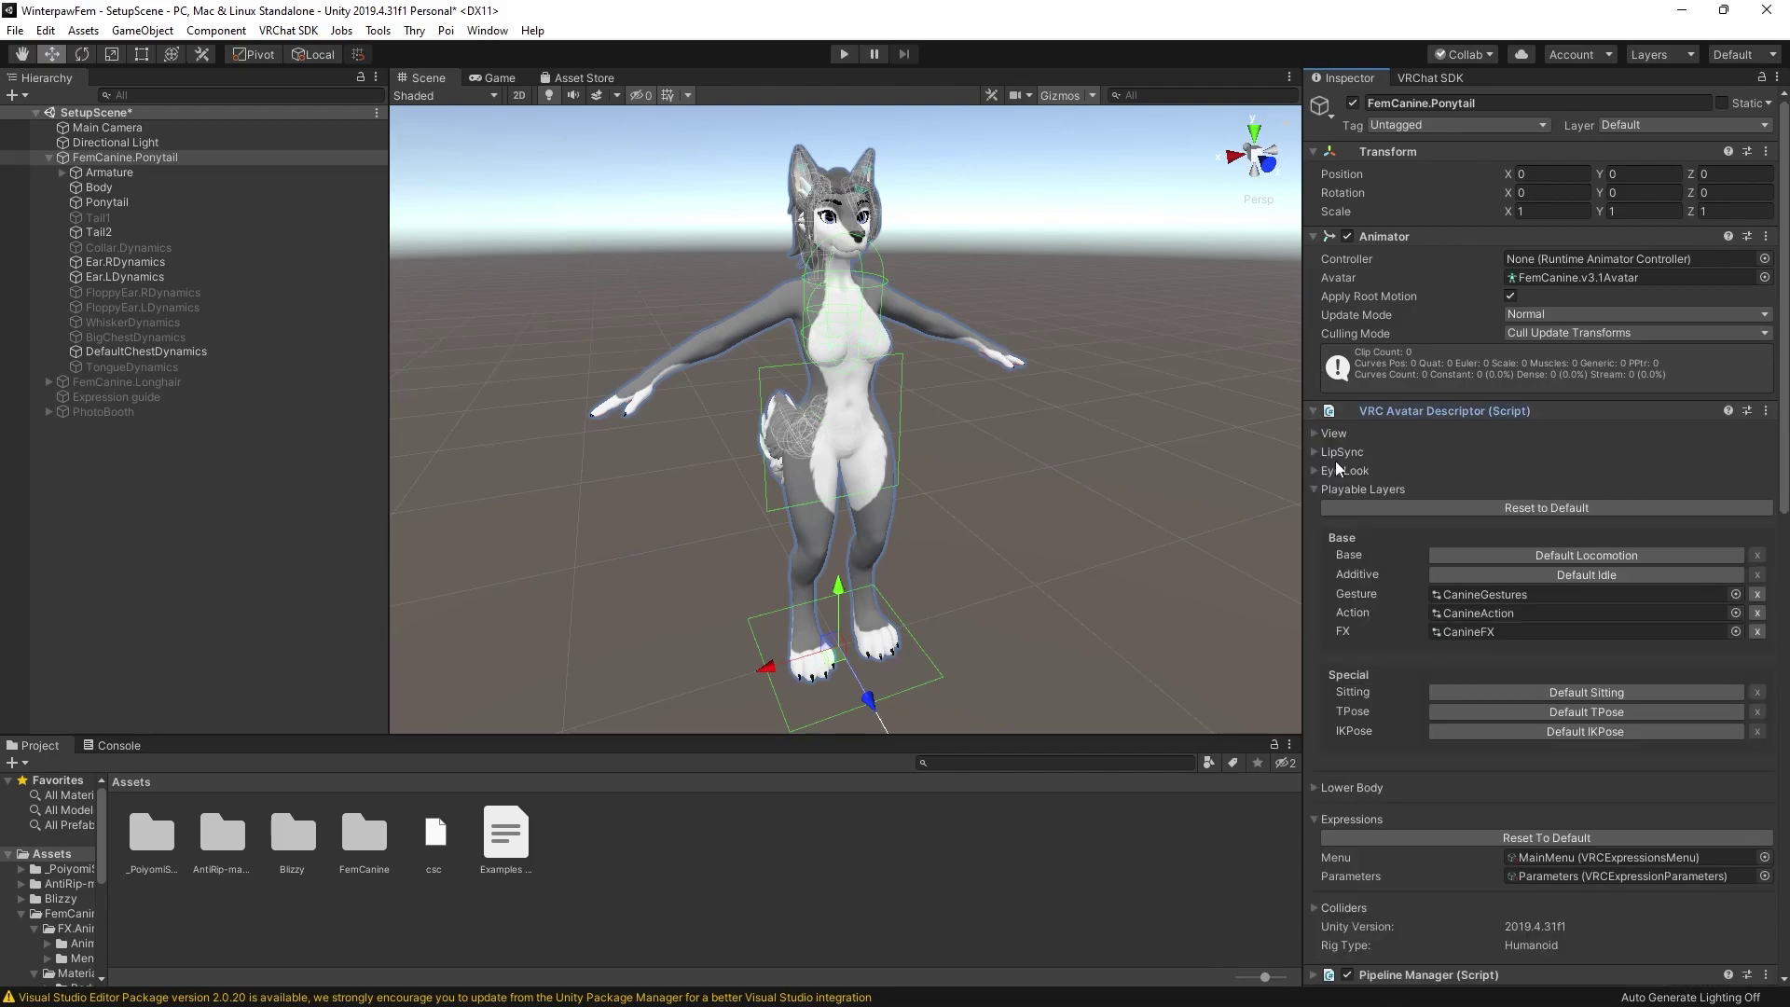
scroll(1401, 421, "down", 7)
scroll(1359, 438, "up", 5)
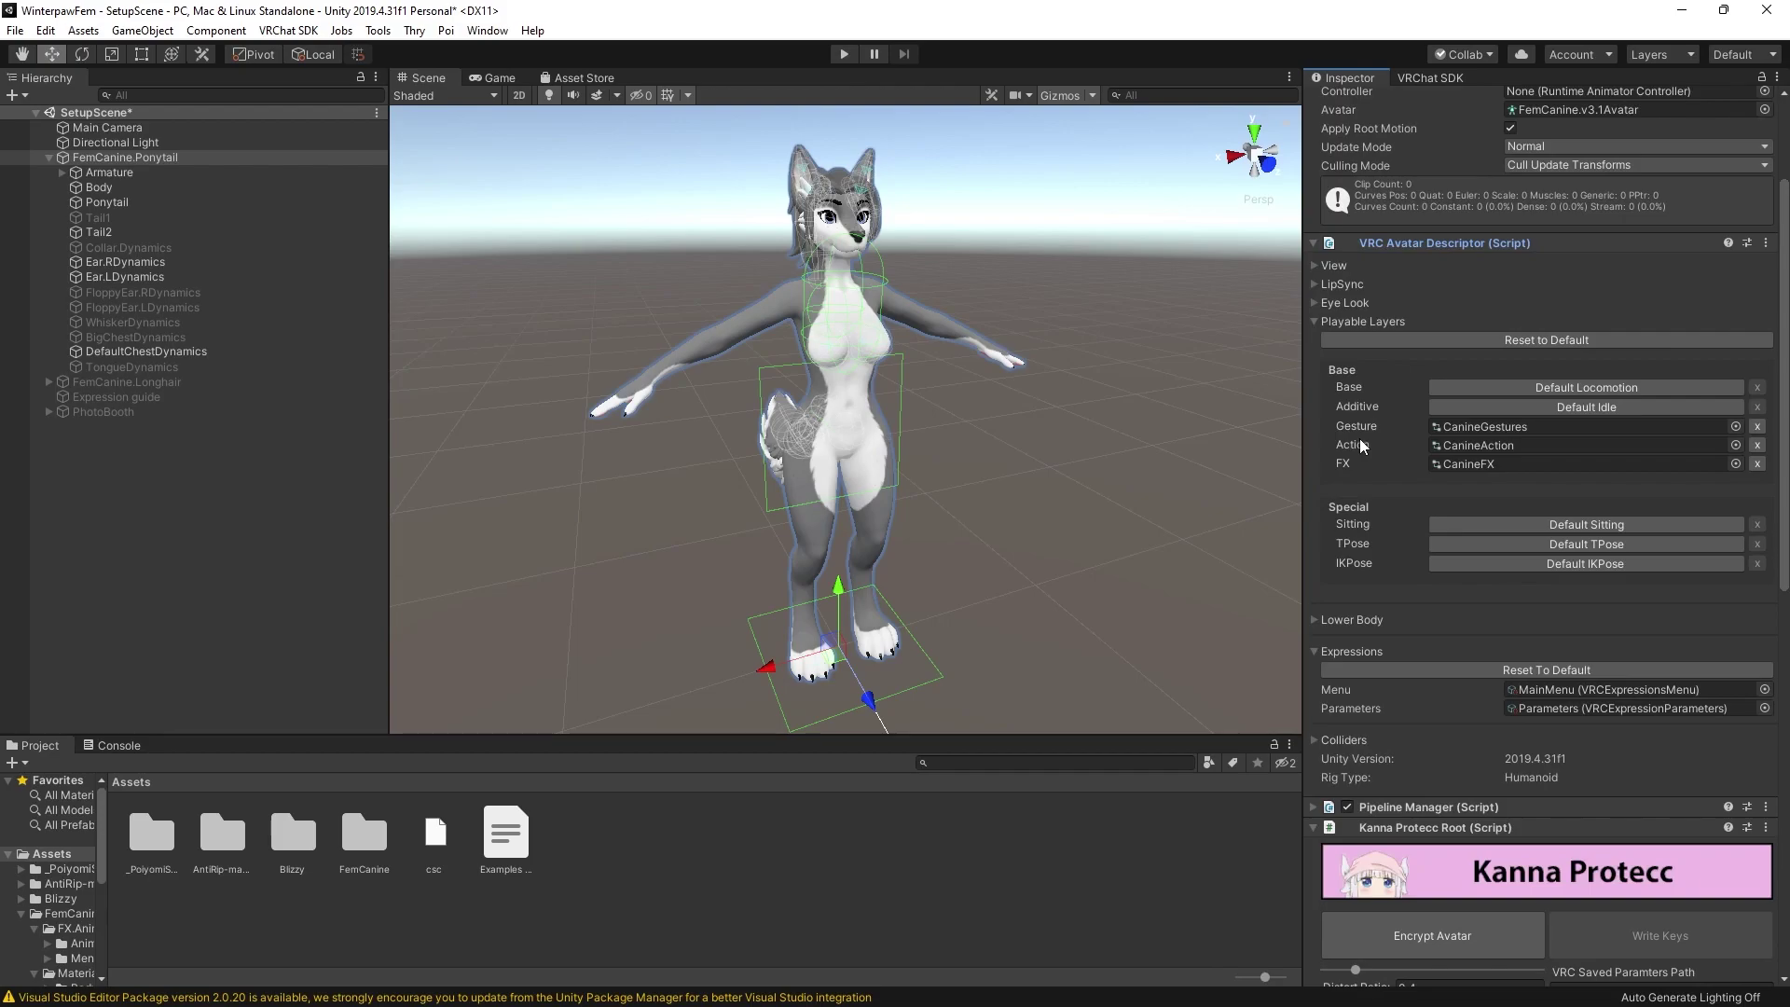
left_click(1311, 244)
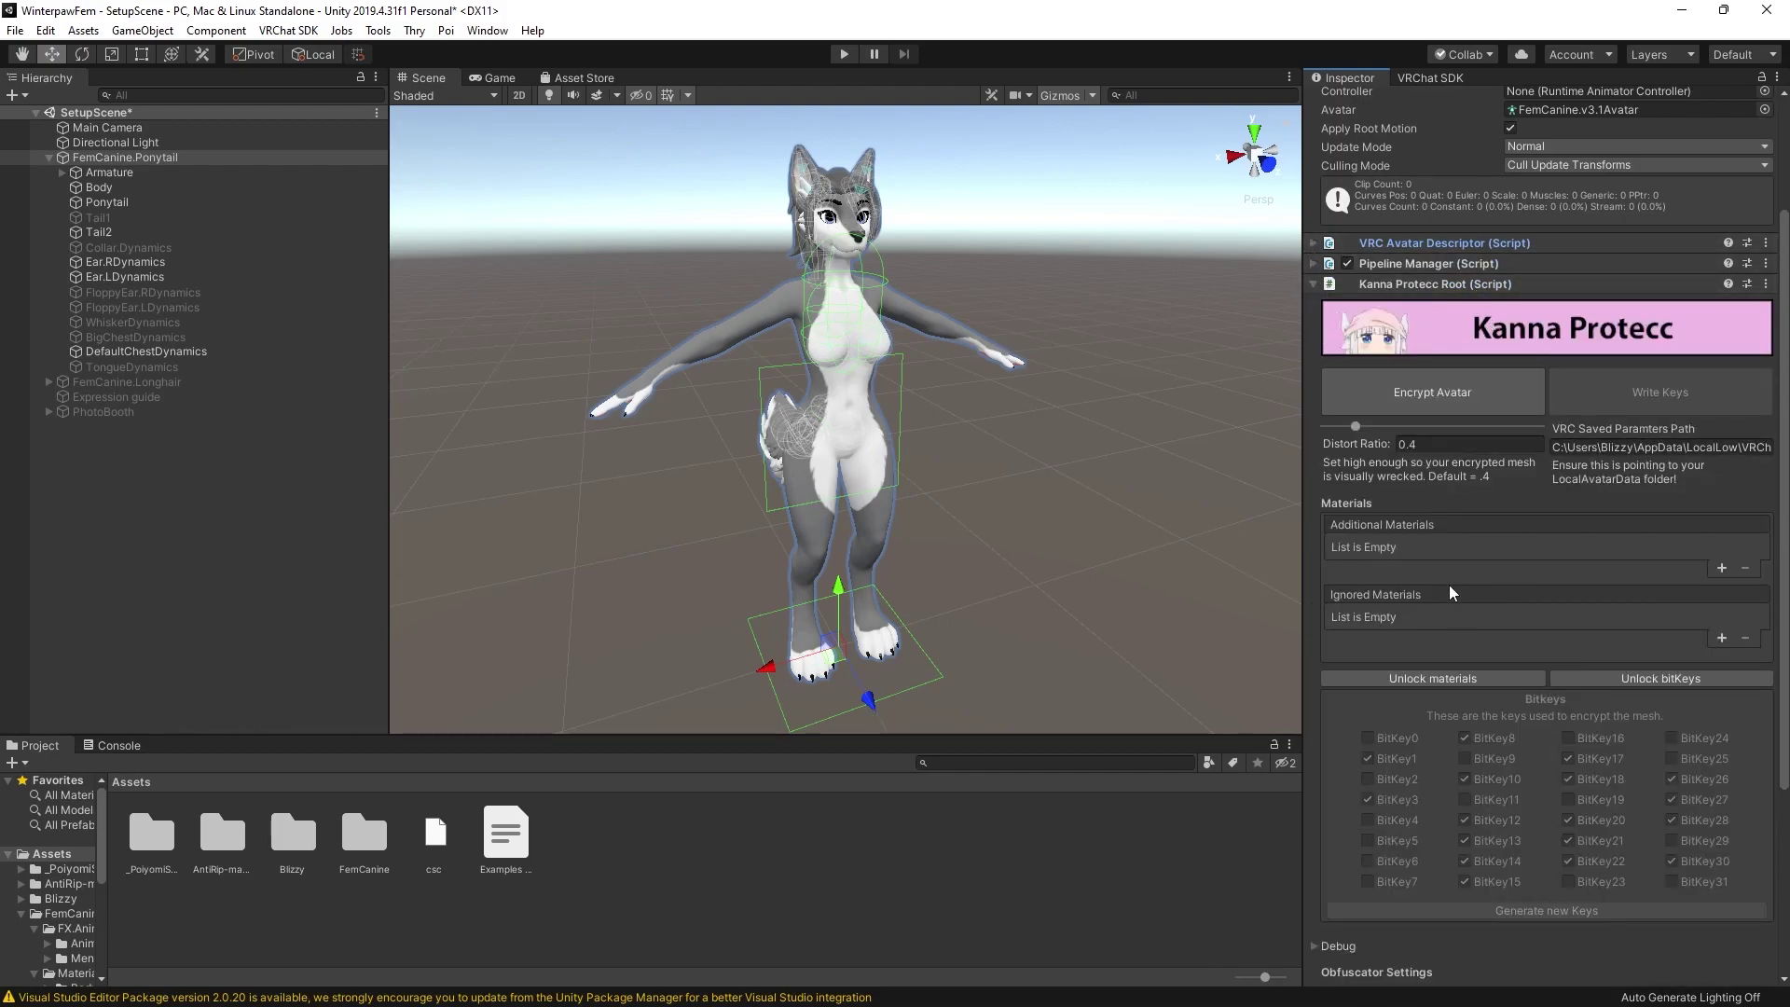
- Assign CanineGestures as the avatar's Animator controller and locate the expression Parameters asset
scroll(1458, 580, "up", 3)
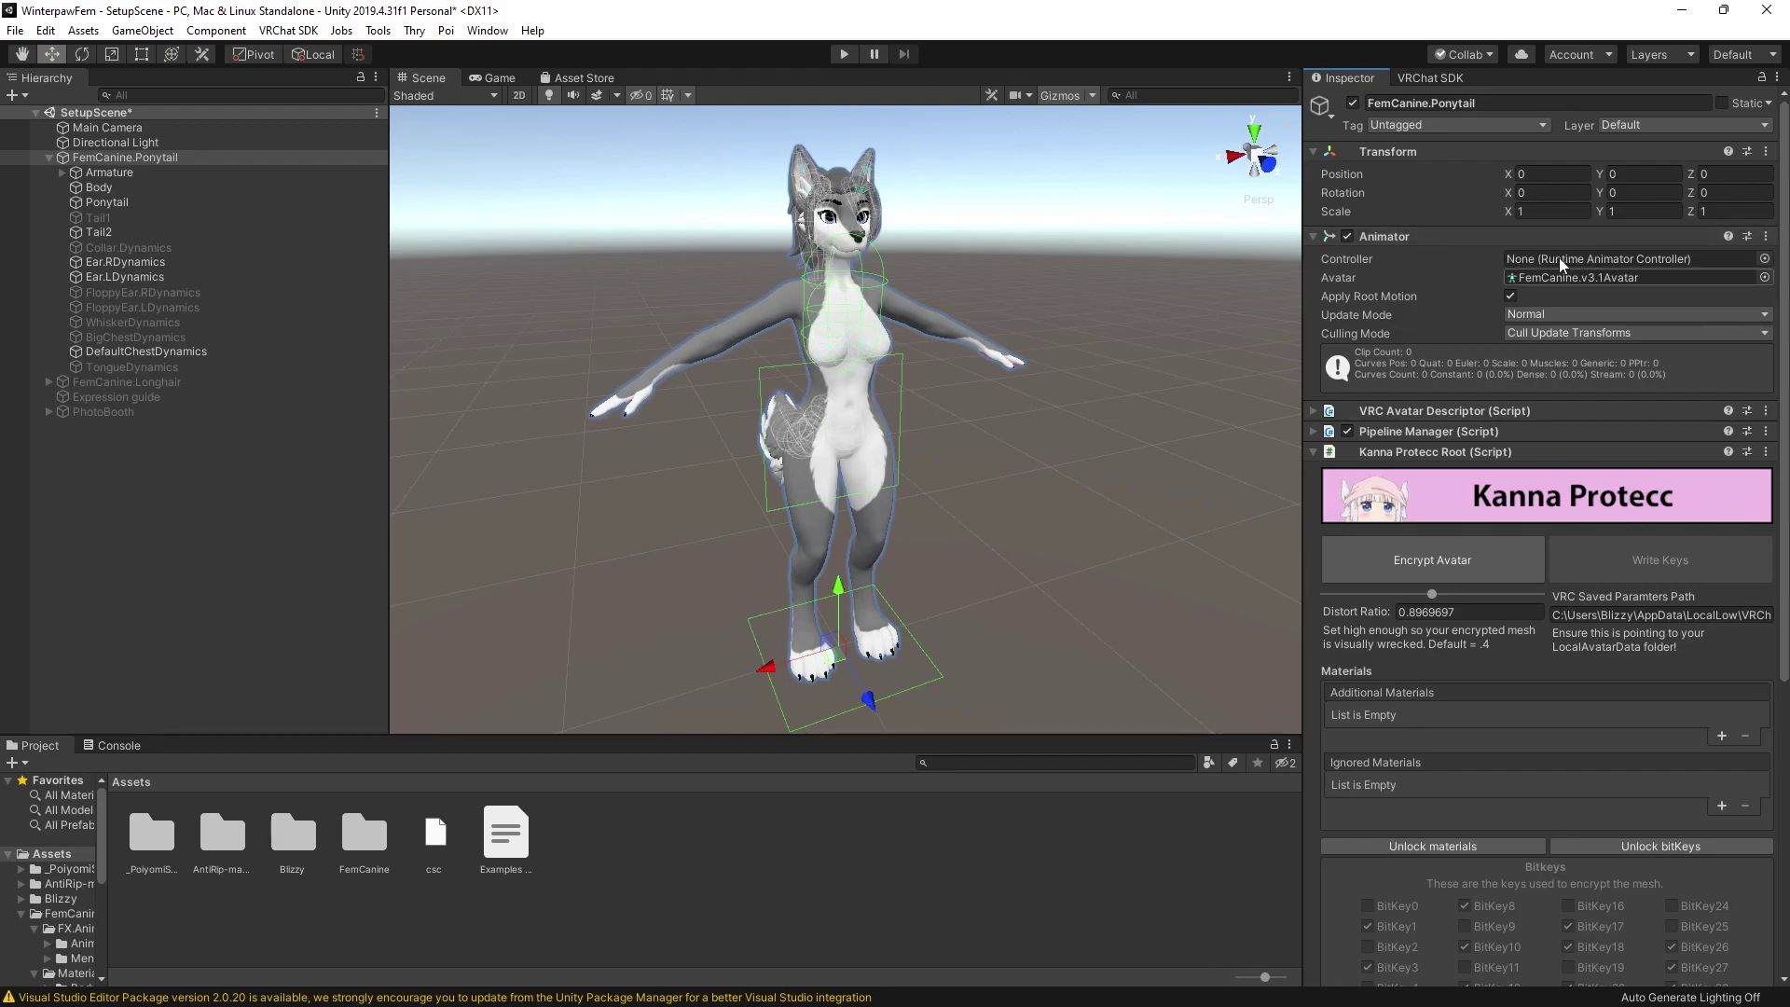
left_click(1314, 411)
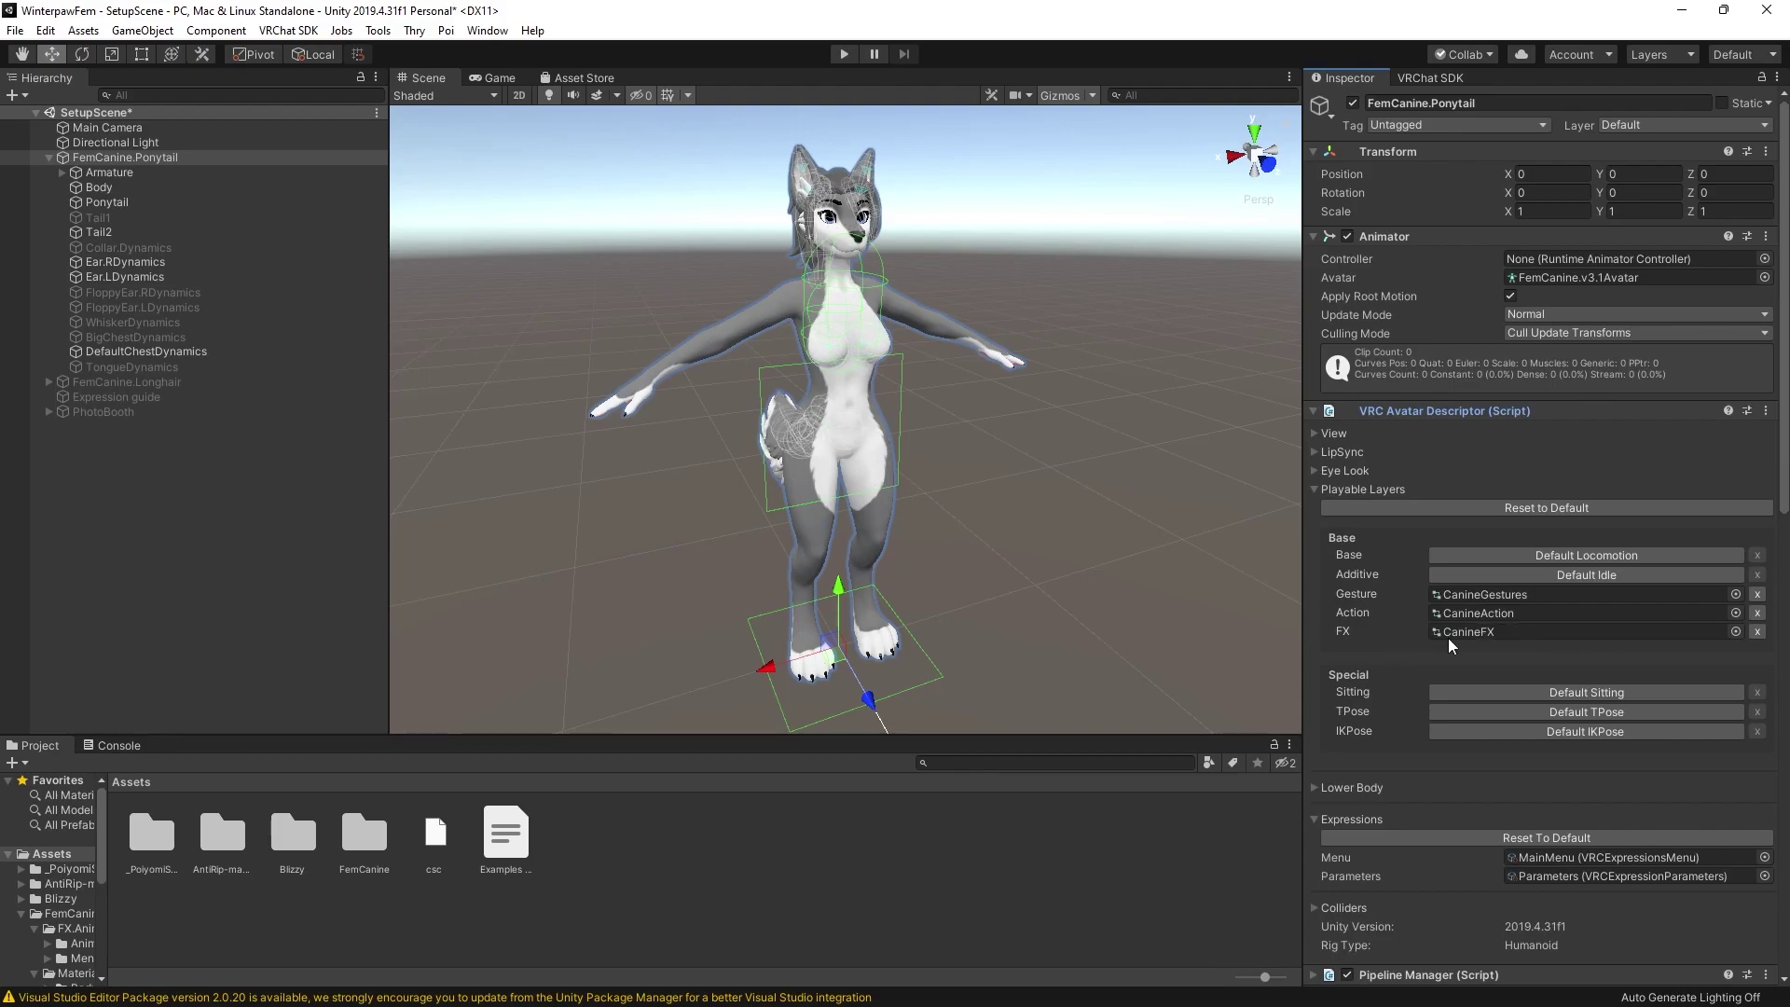
left_click(1484, 634)
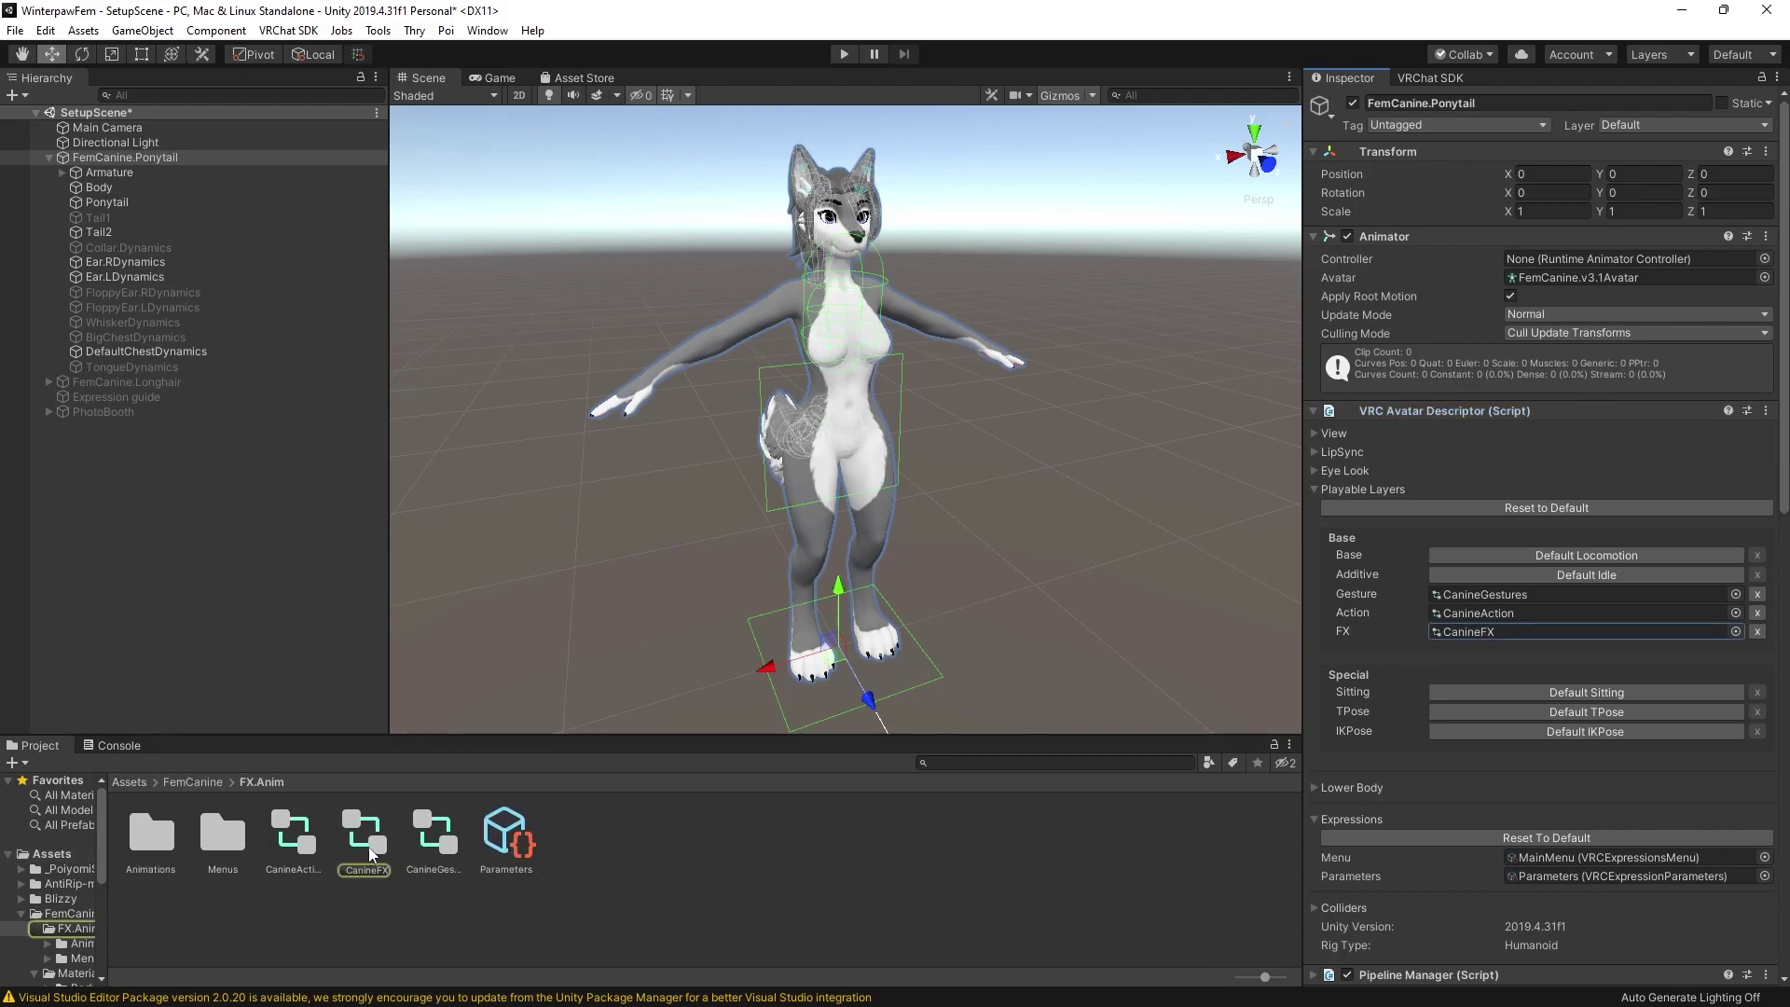
left_click_drag(371, 853, 1555, 259)
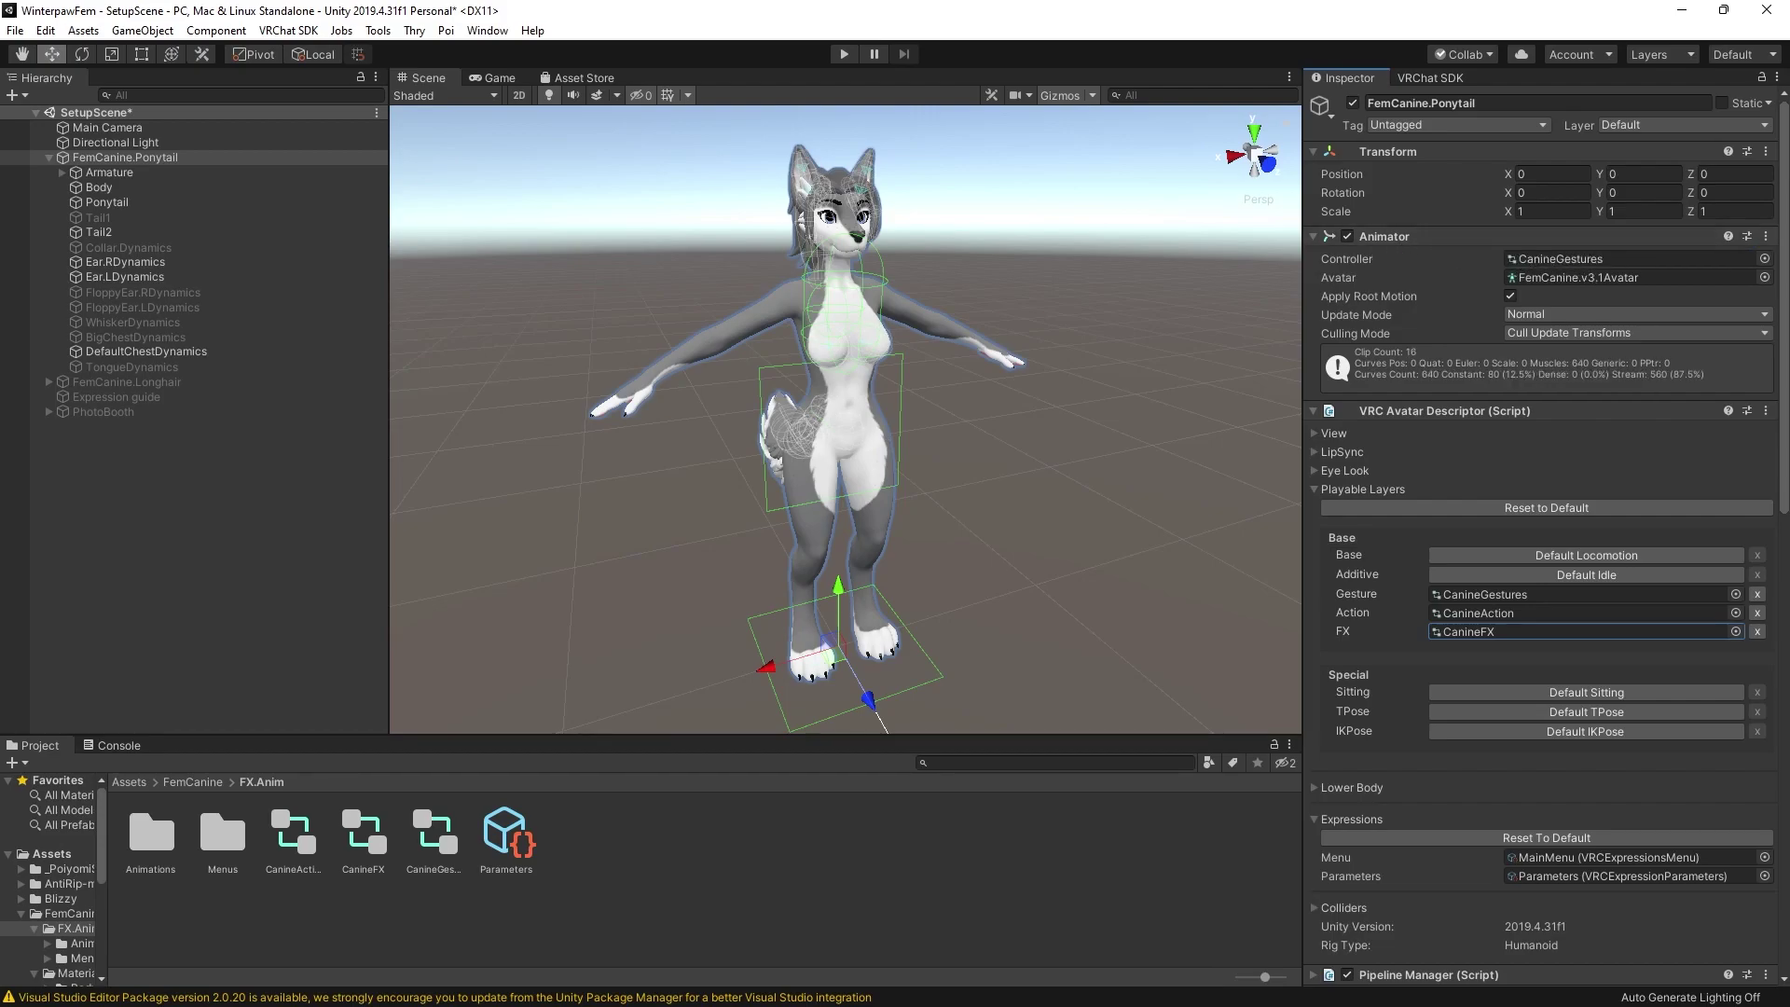
left_click(1315, 488)
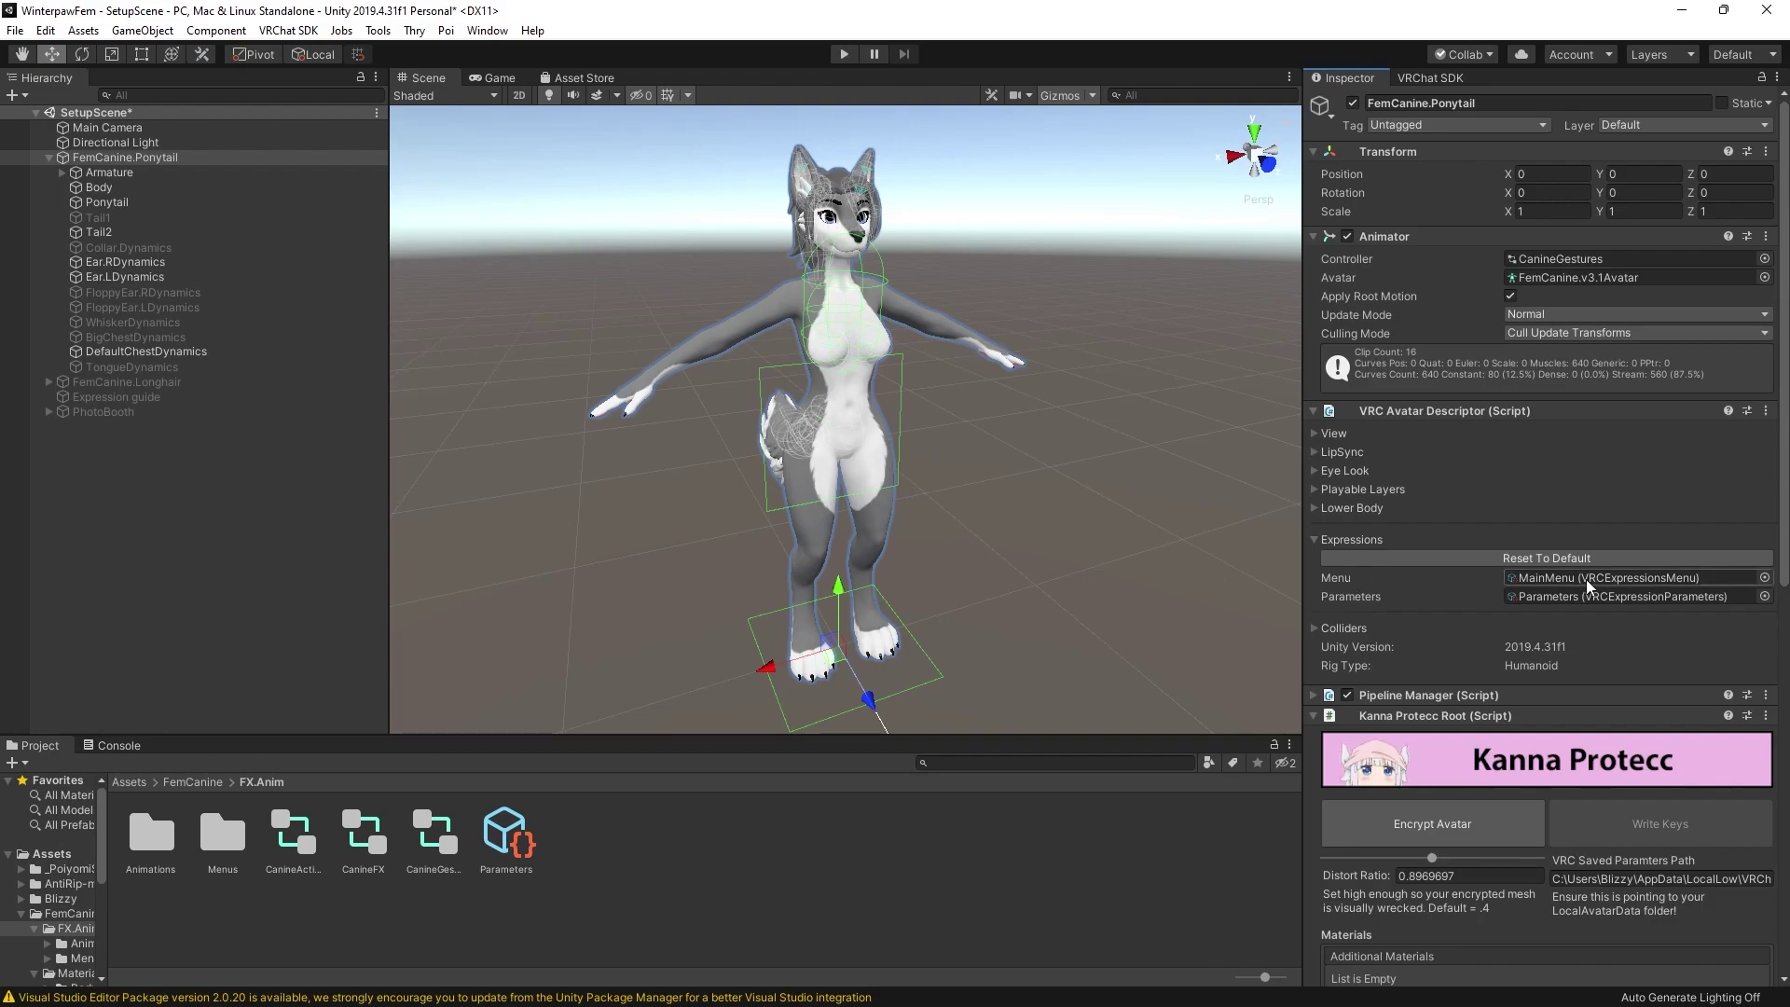
left_click(1518, 596)
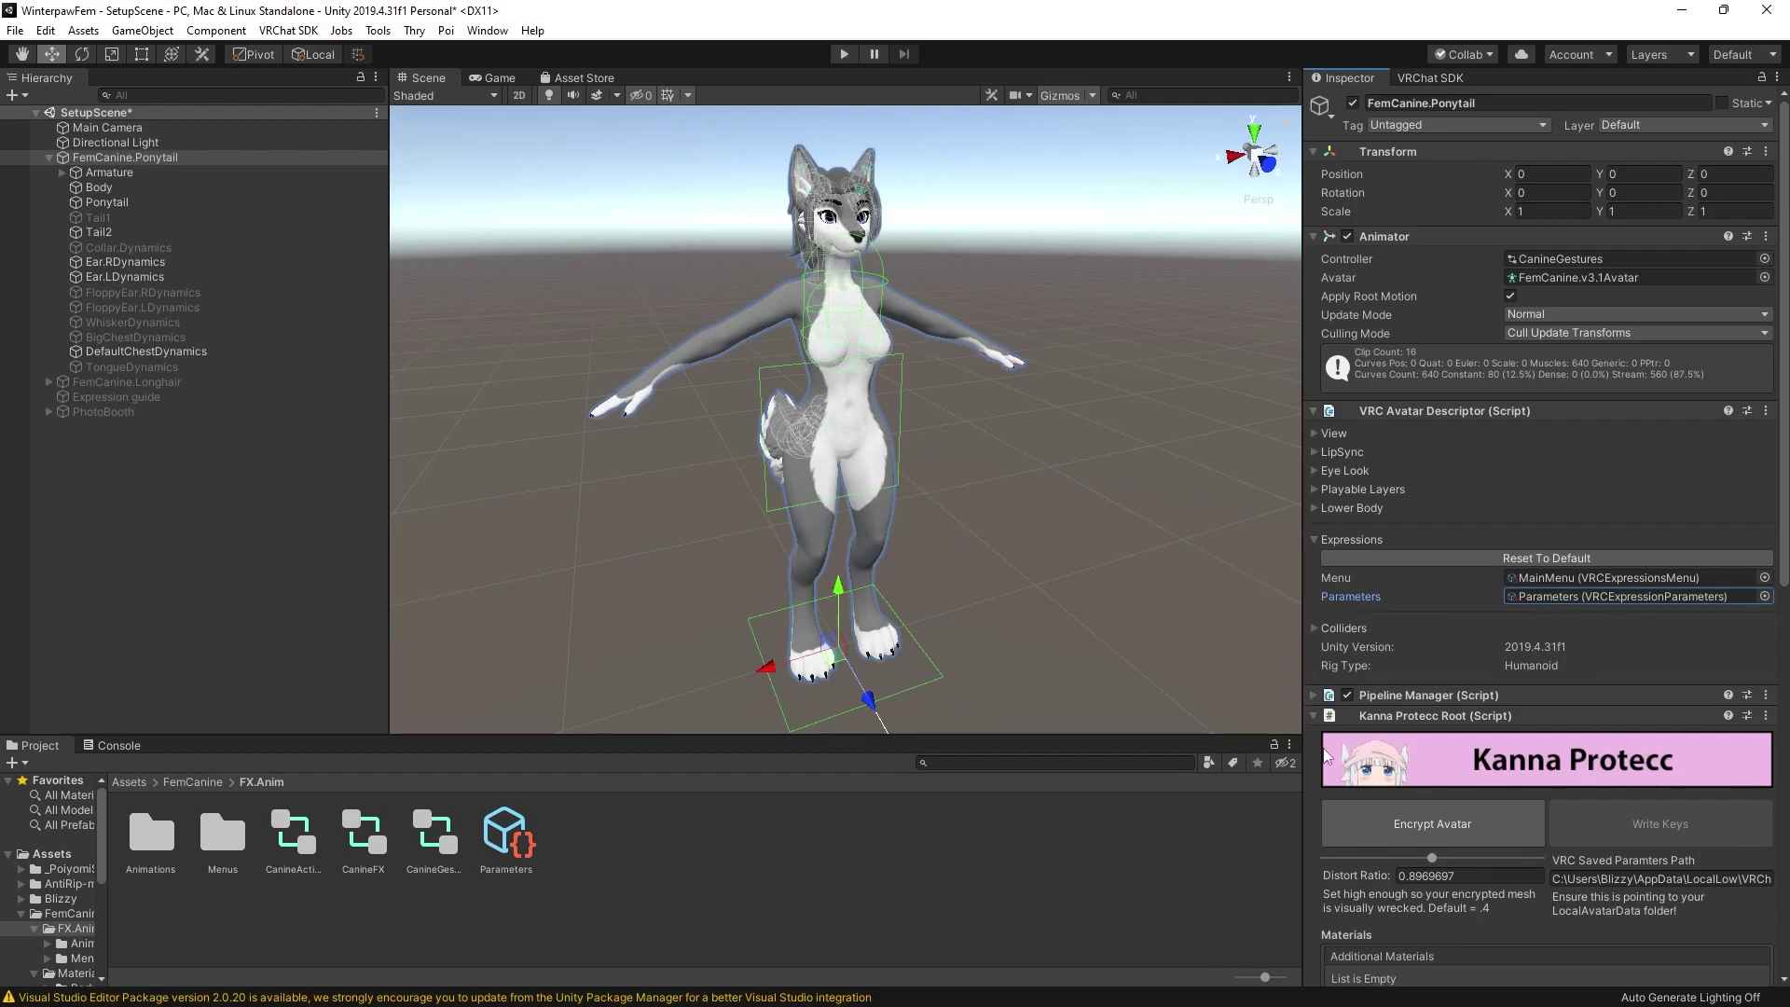
scroll(1326, 755, "down", 3)
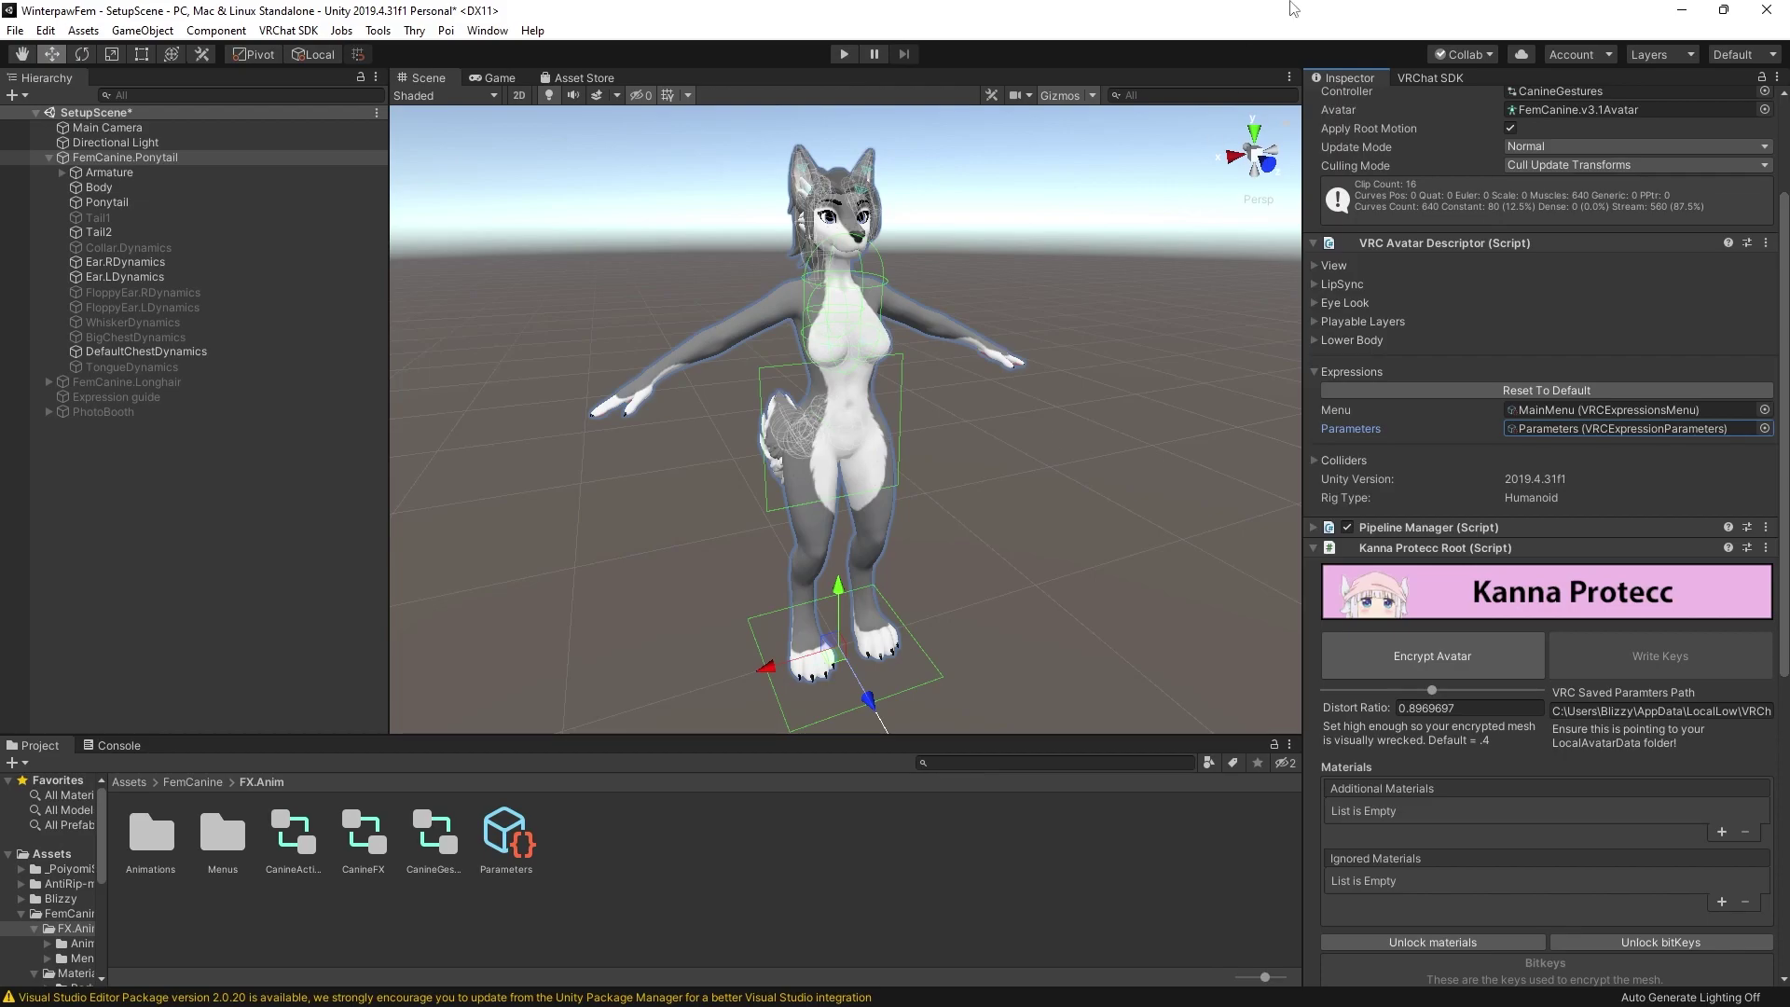
- Check uploaded content in the VRChat SDK Content Manager, then fold up Kanna Protecc Root
left_click(1428, 80)
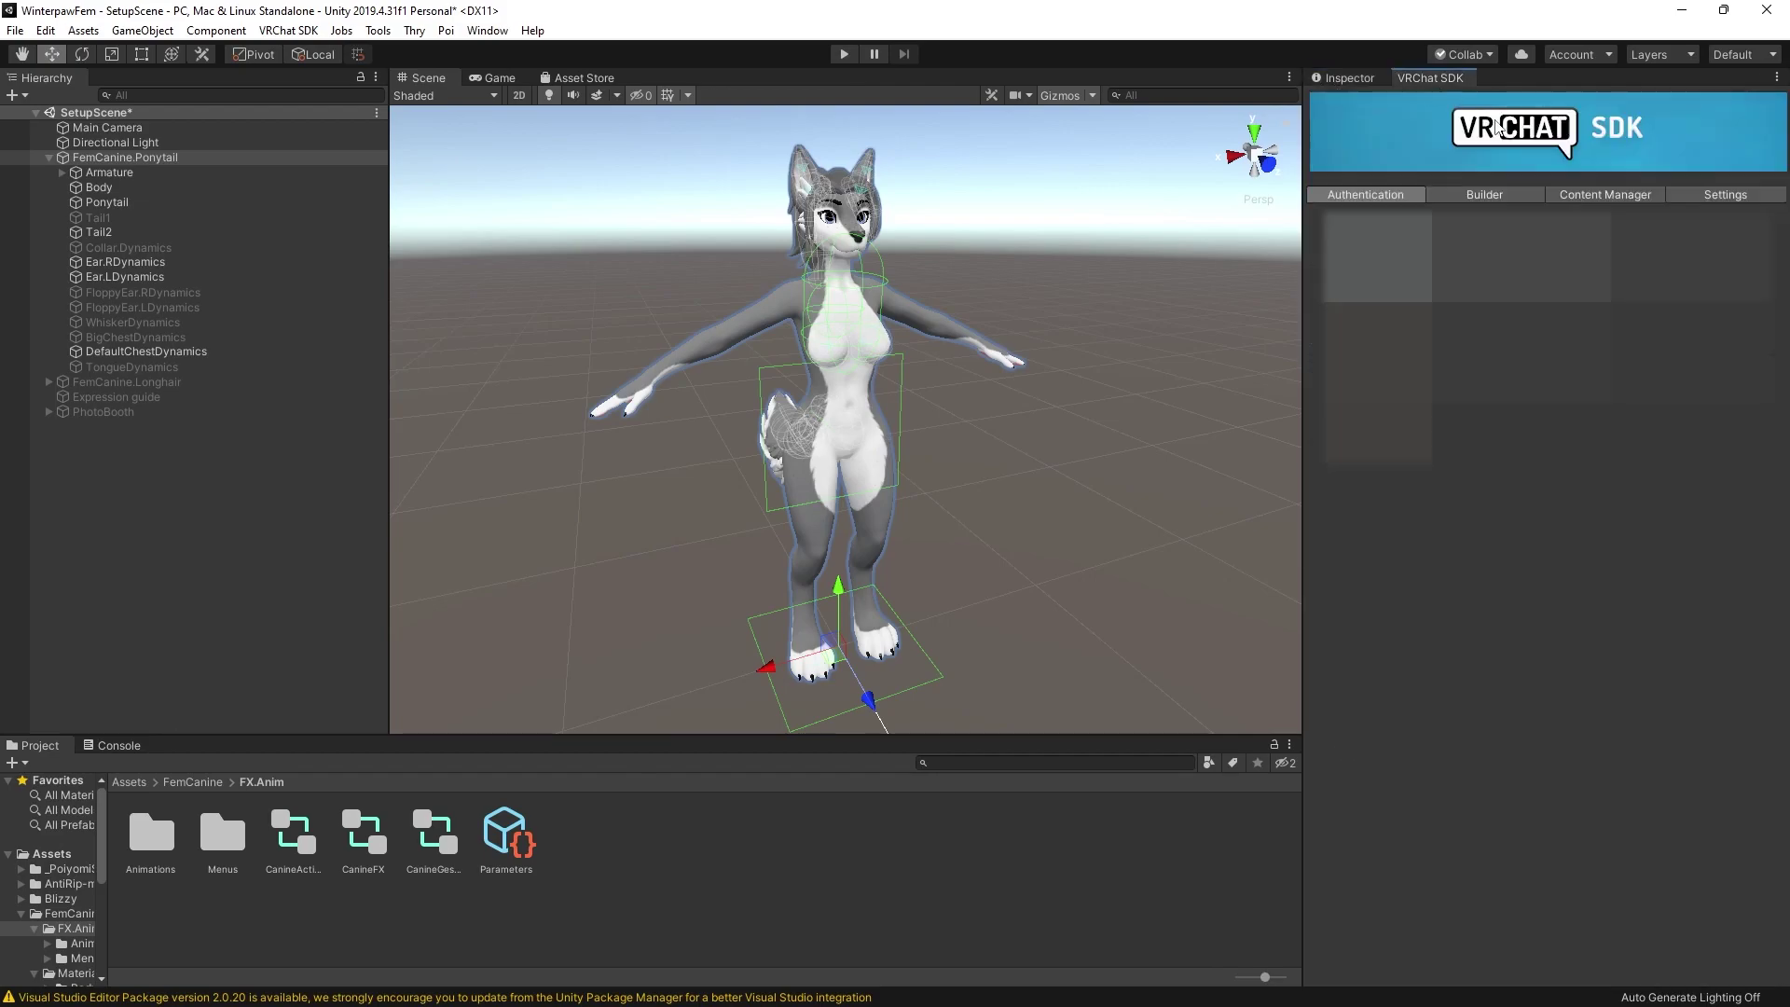
left_click(1586, 193)
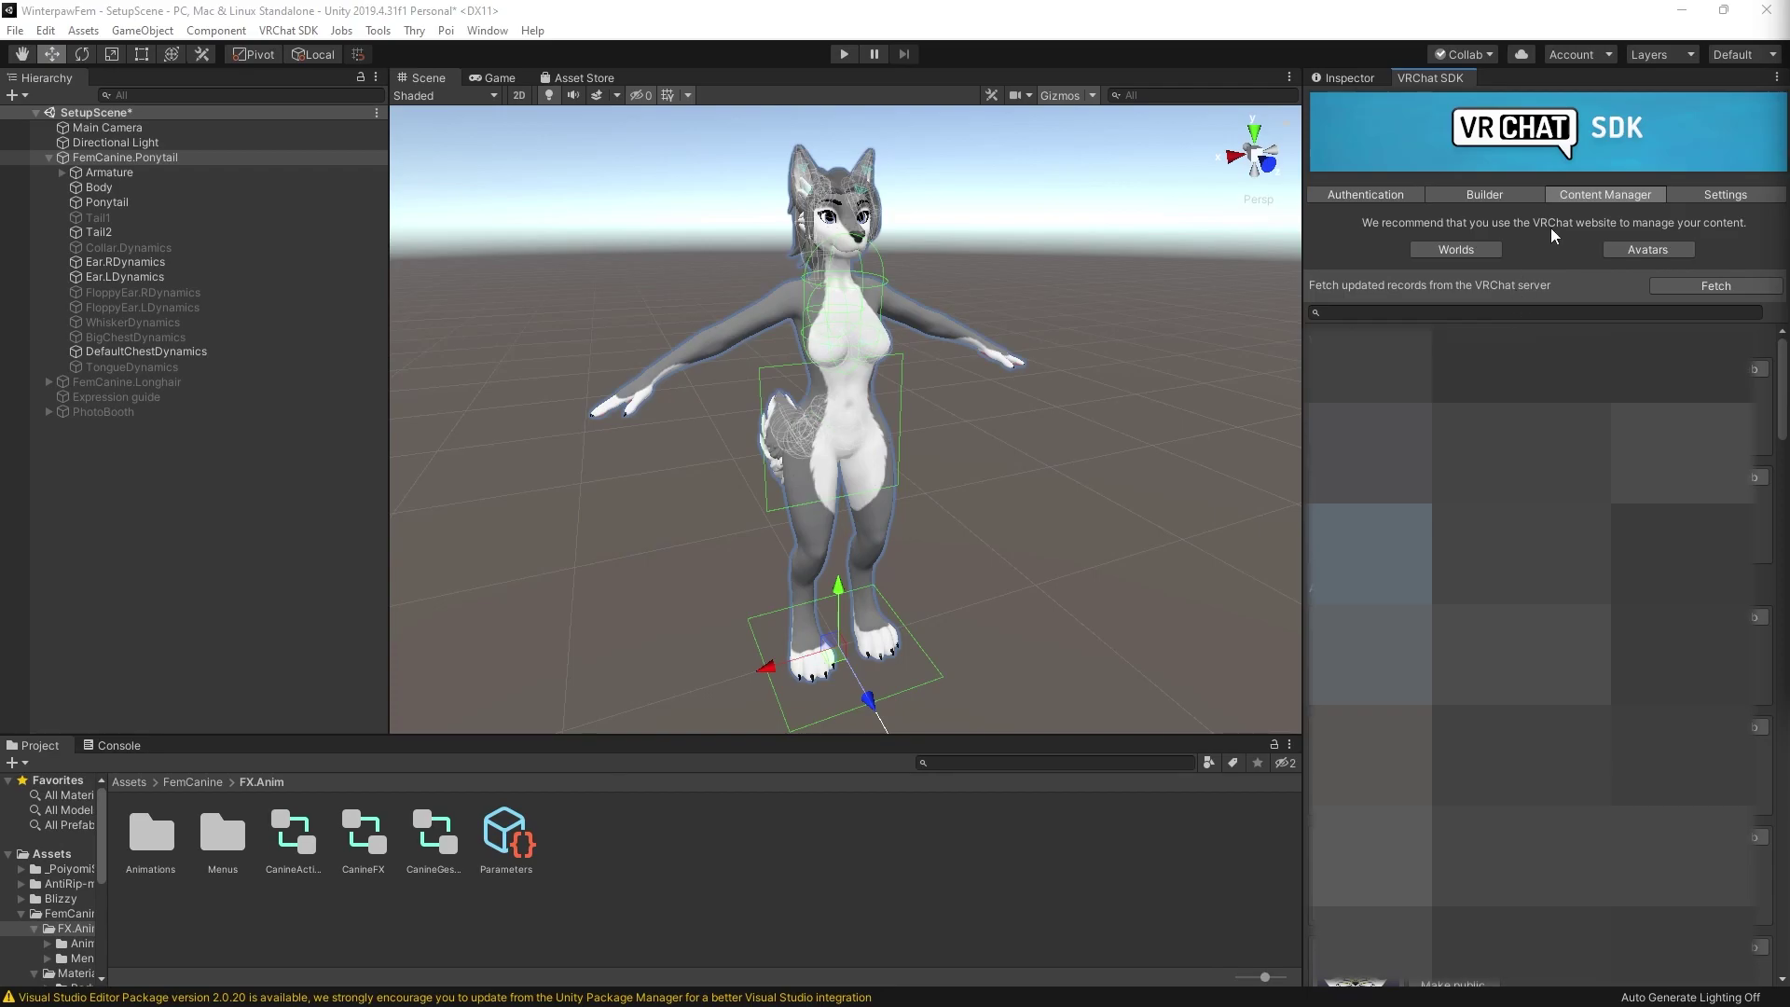
left_click(1345, 77)
left_click(1313, 569)
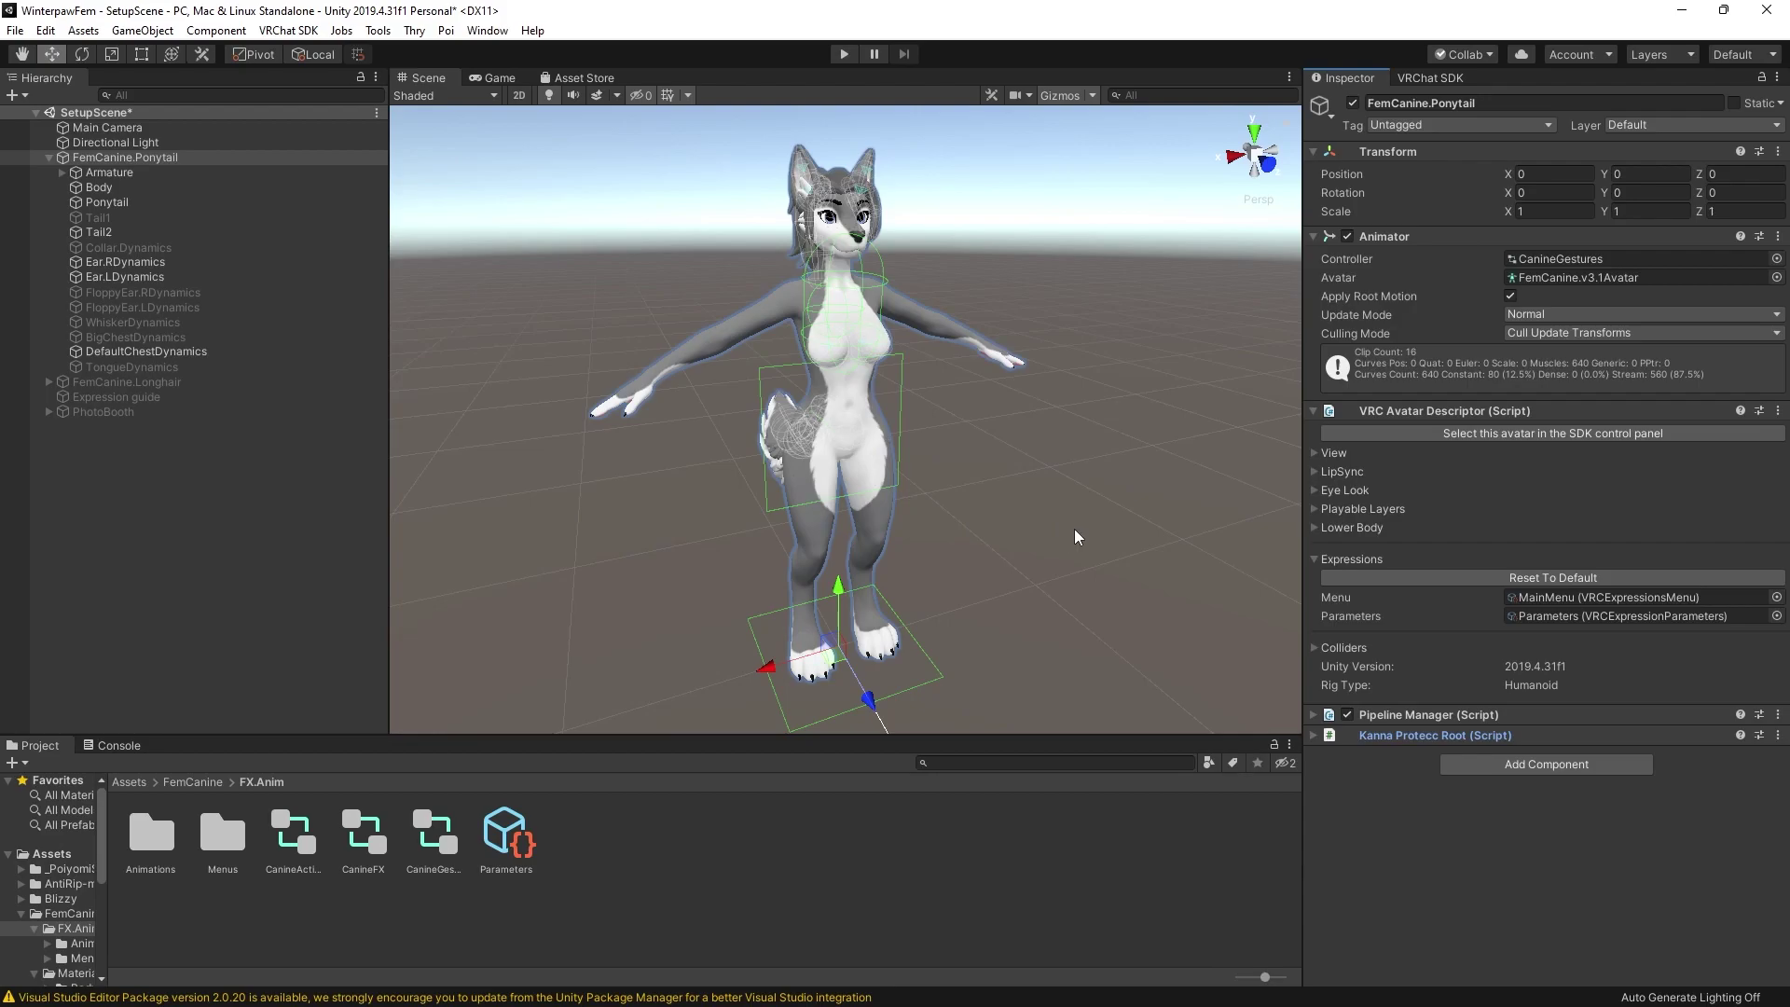
- Check Pipeline Manager, then unfold Kanna Protecc Root to show its material lists and bit keys
left_click(1313, 714)
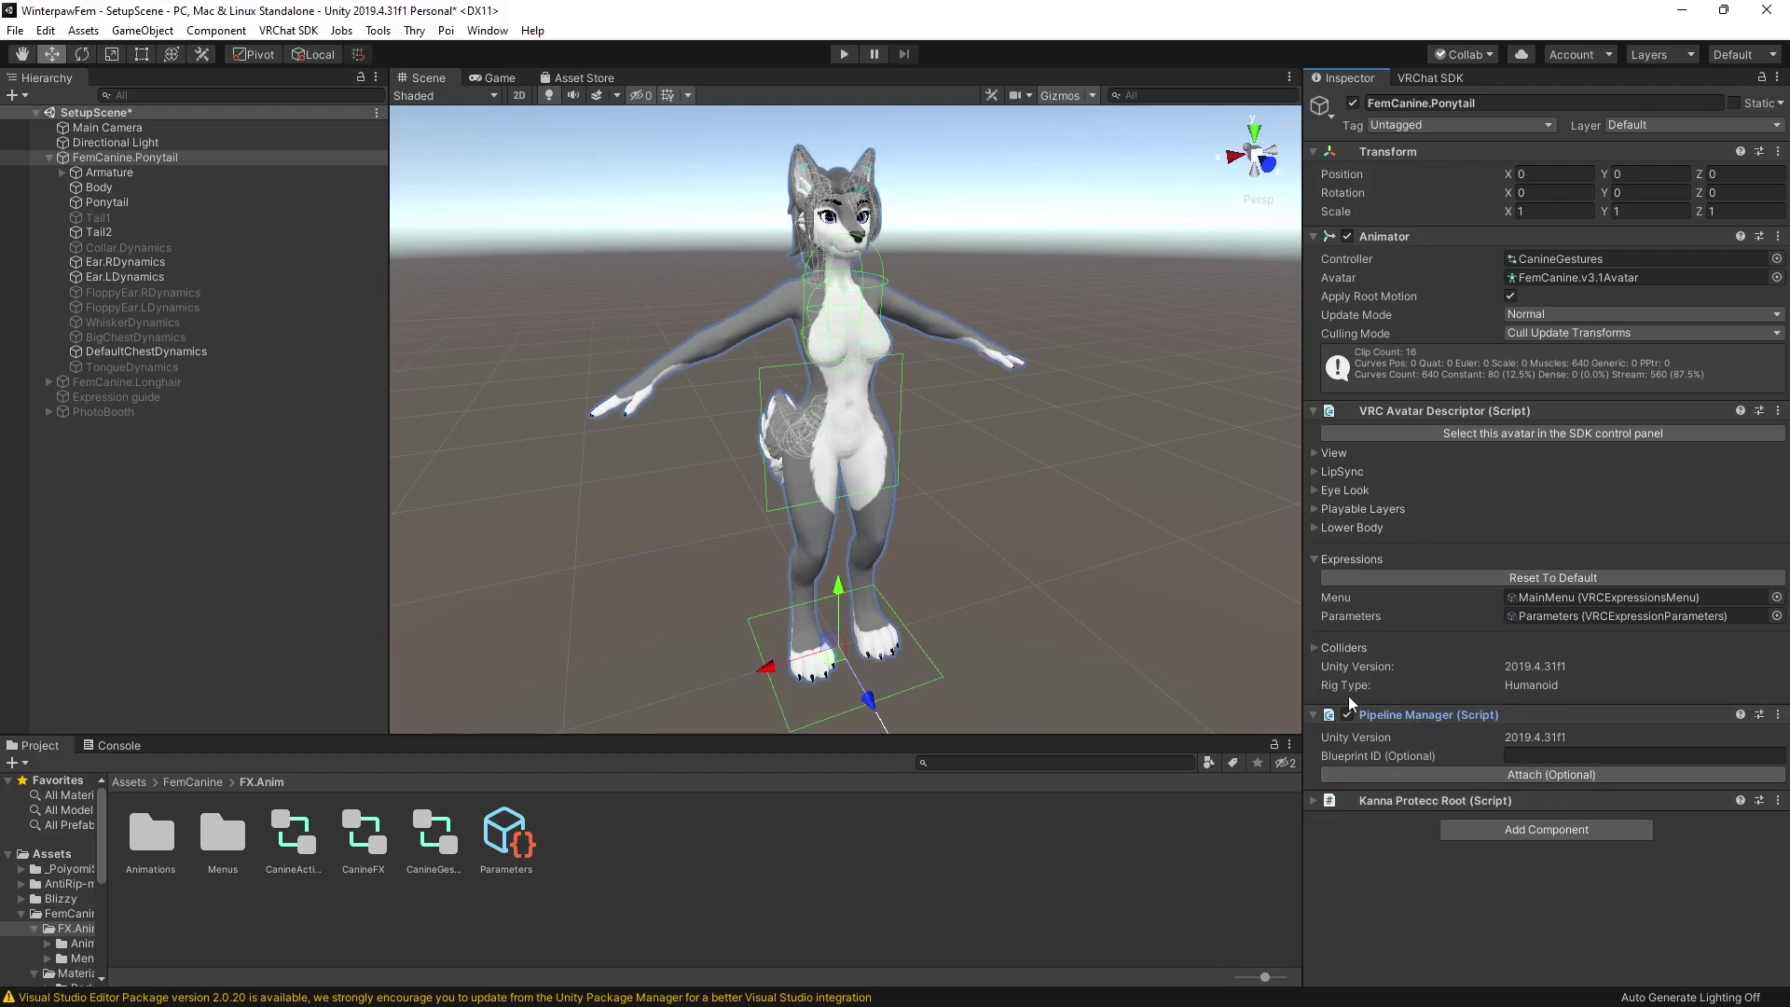
left_click(1315, 715)
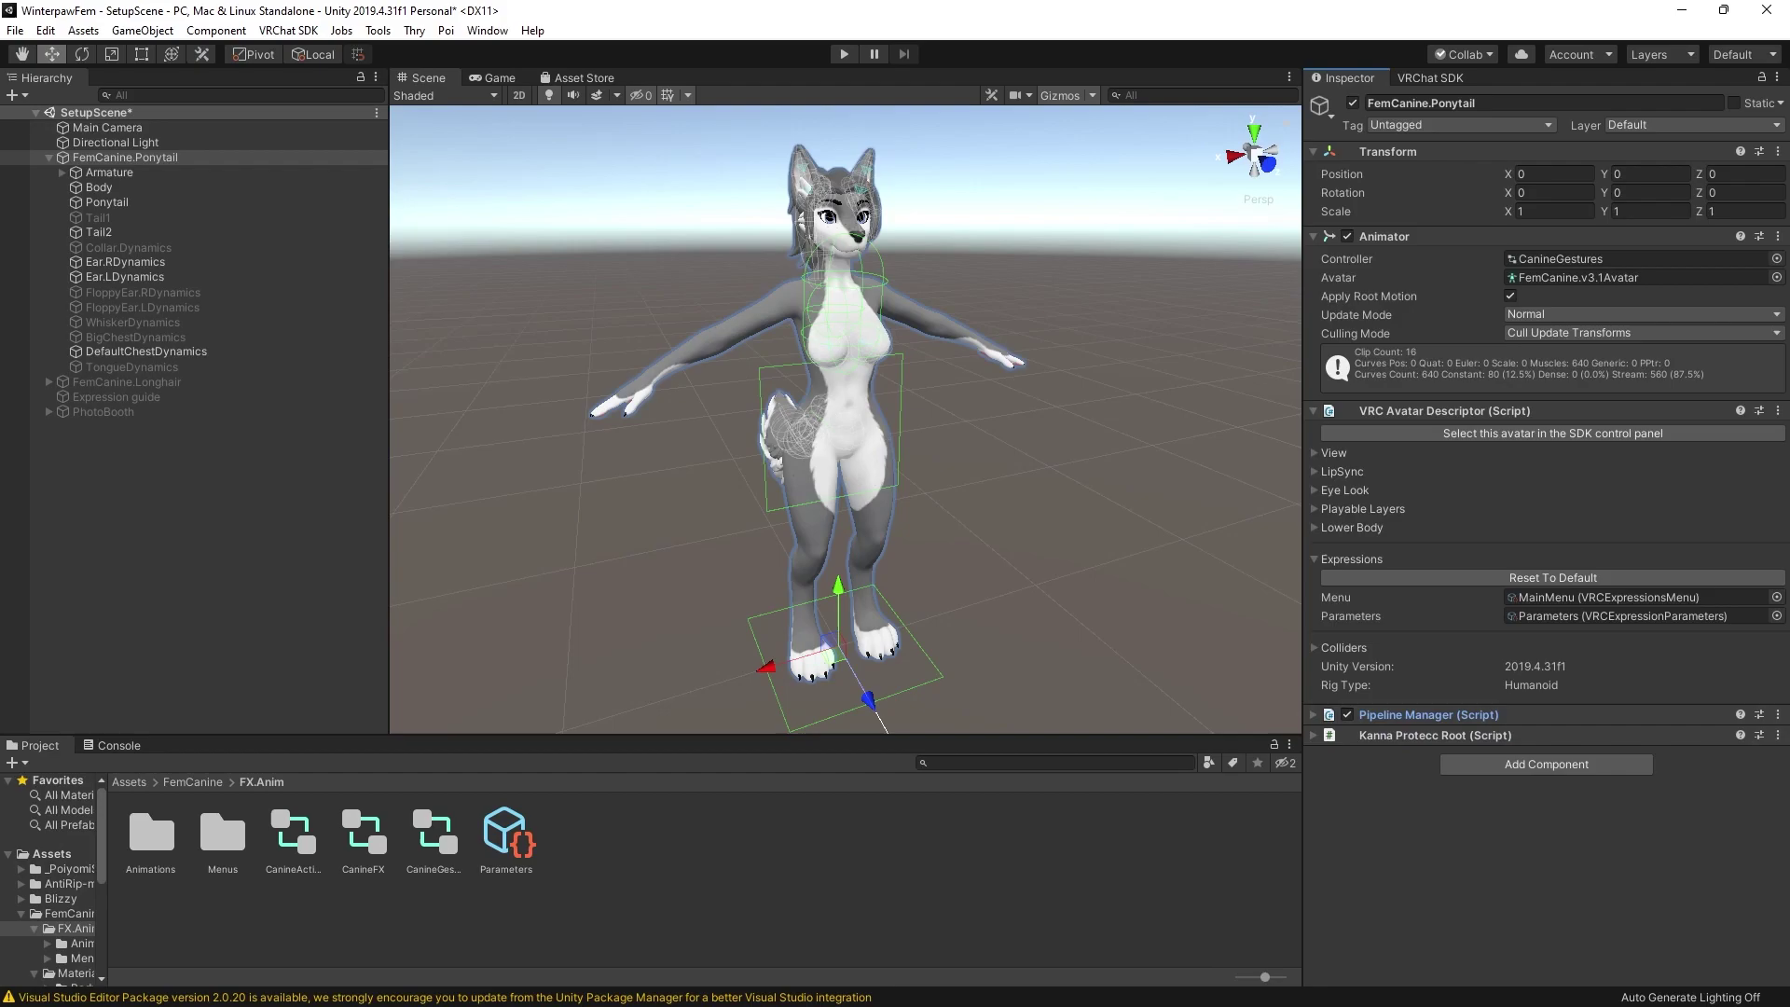
left_click(1315, 736)
scroll(1602, 622, "down", 5)
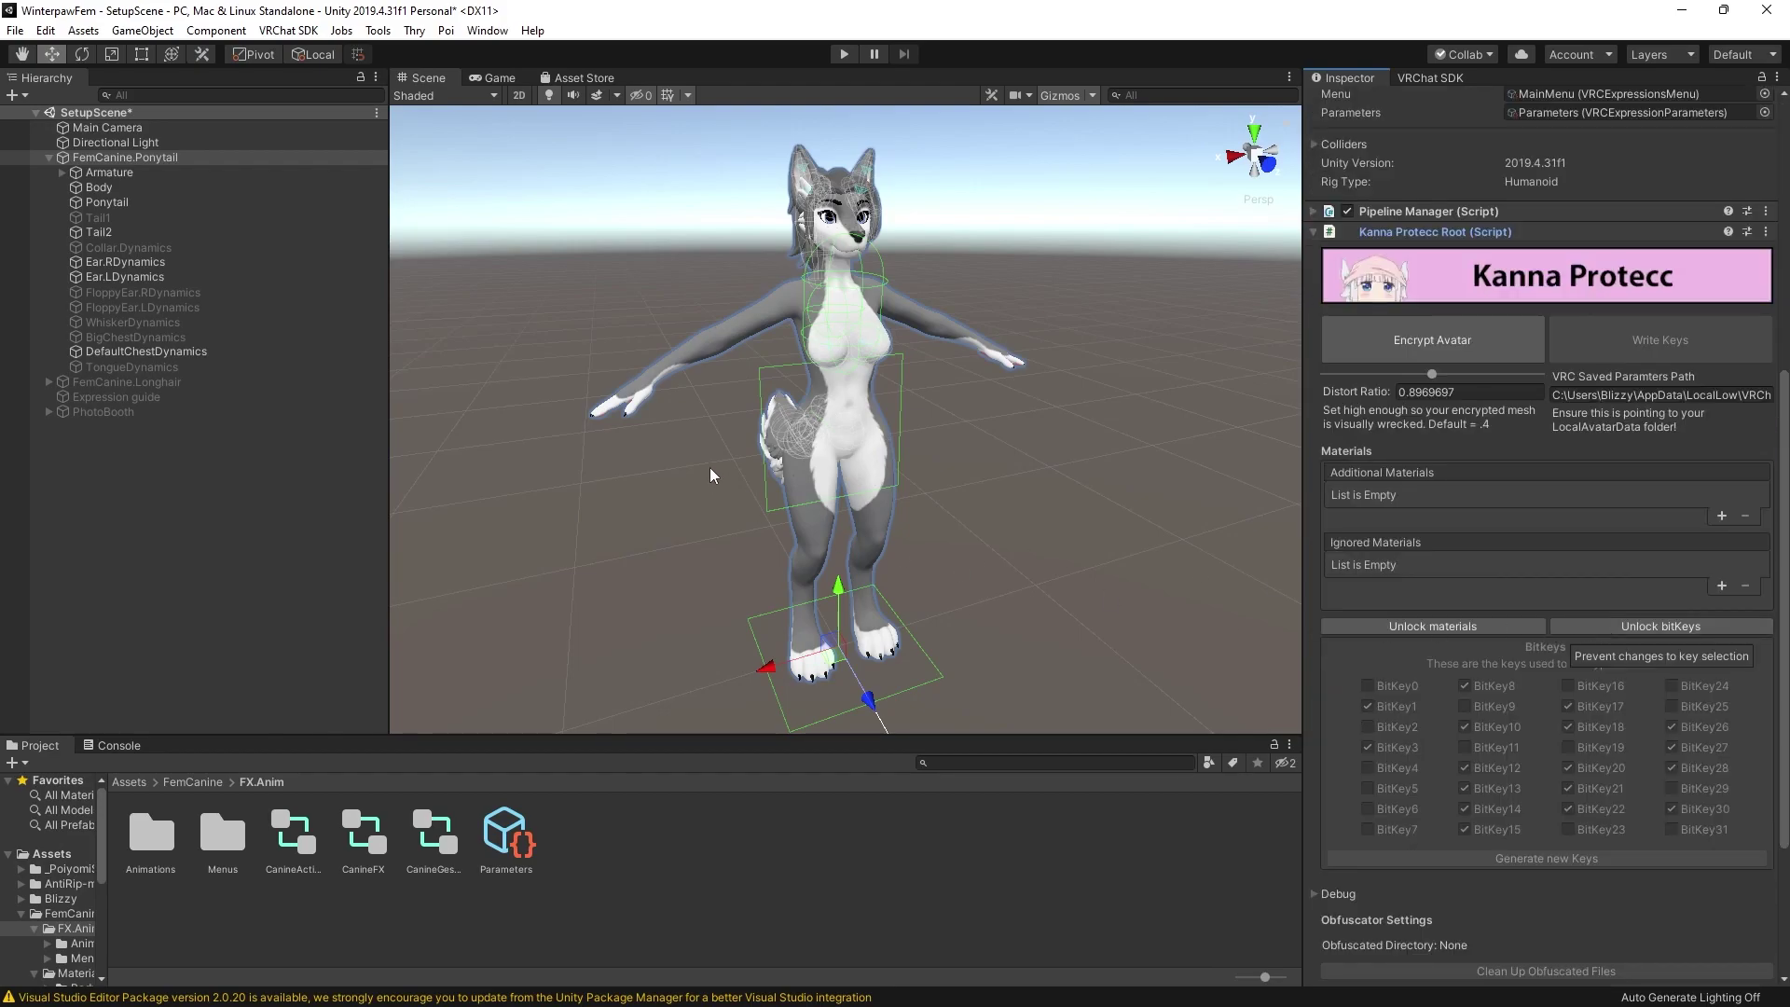
- Select the avatar's Body mesh and lock its SoftFur Poiyomi material into the optimized shader
left_click(1003, 364)
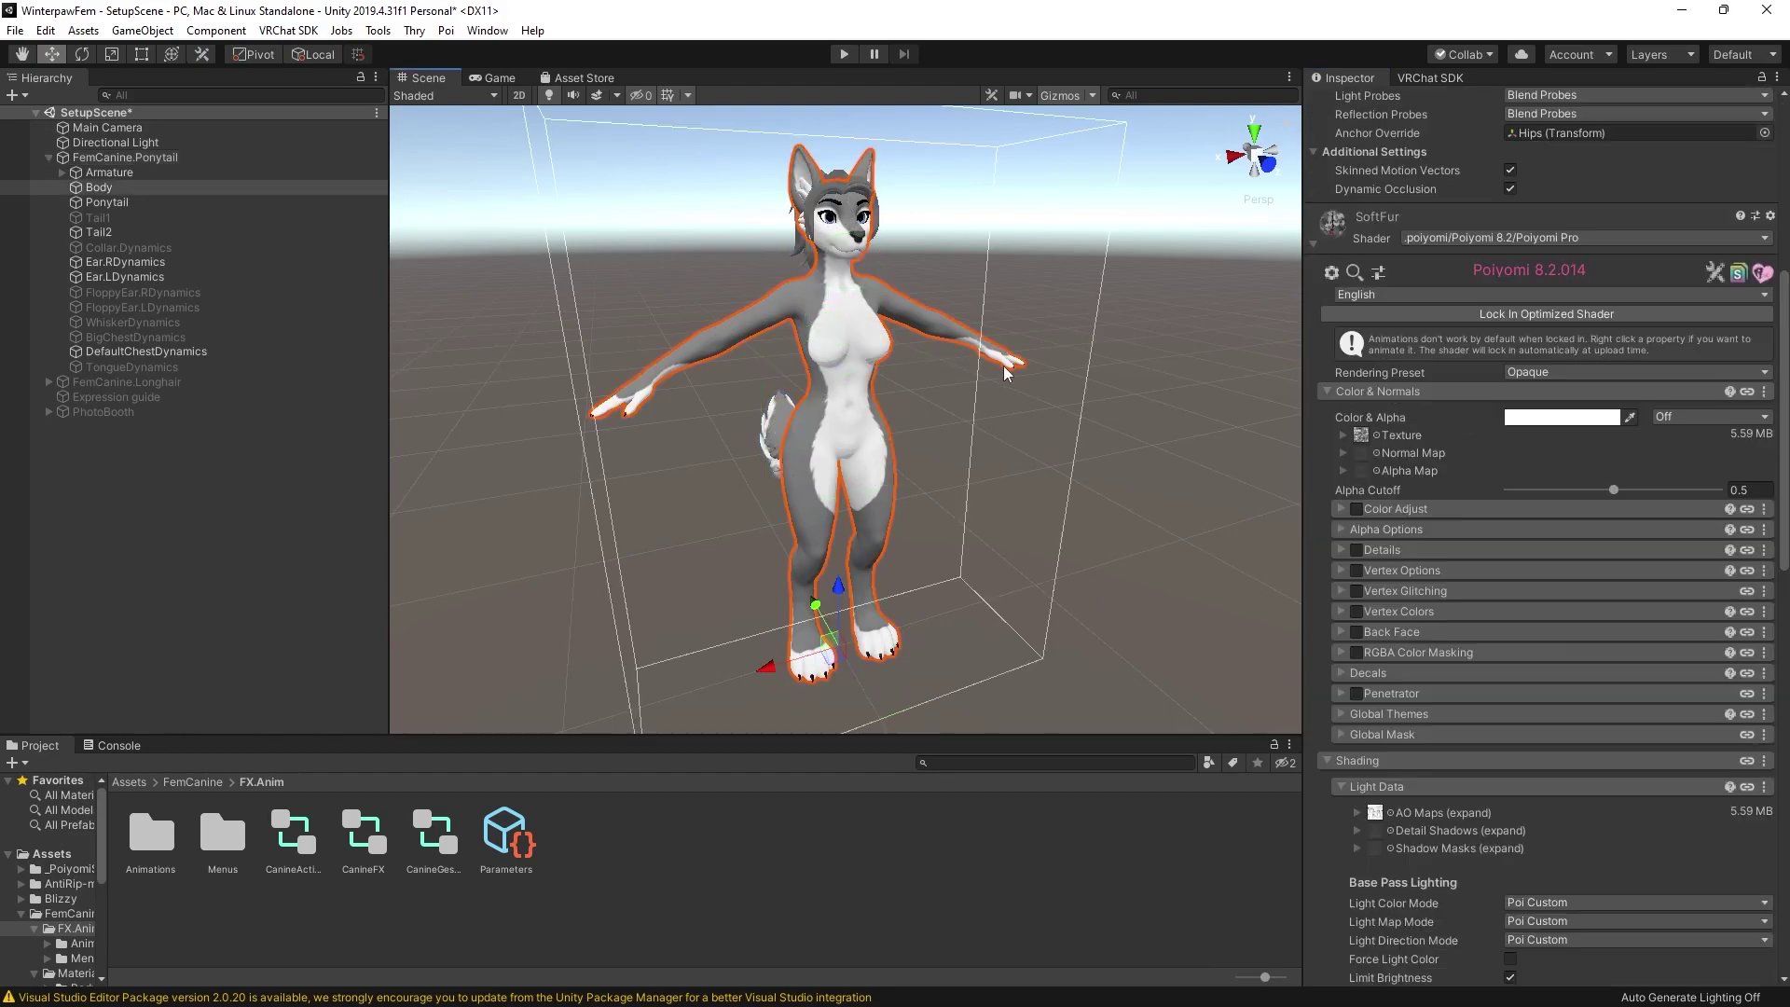
left_click(1100, 373)
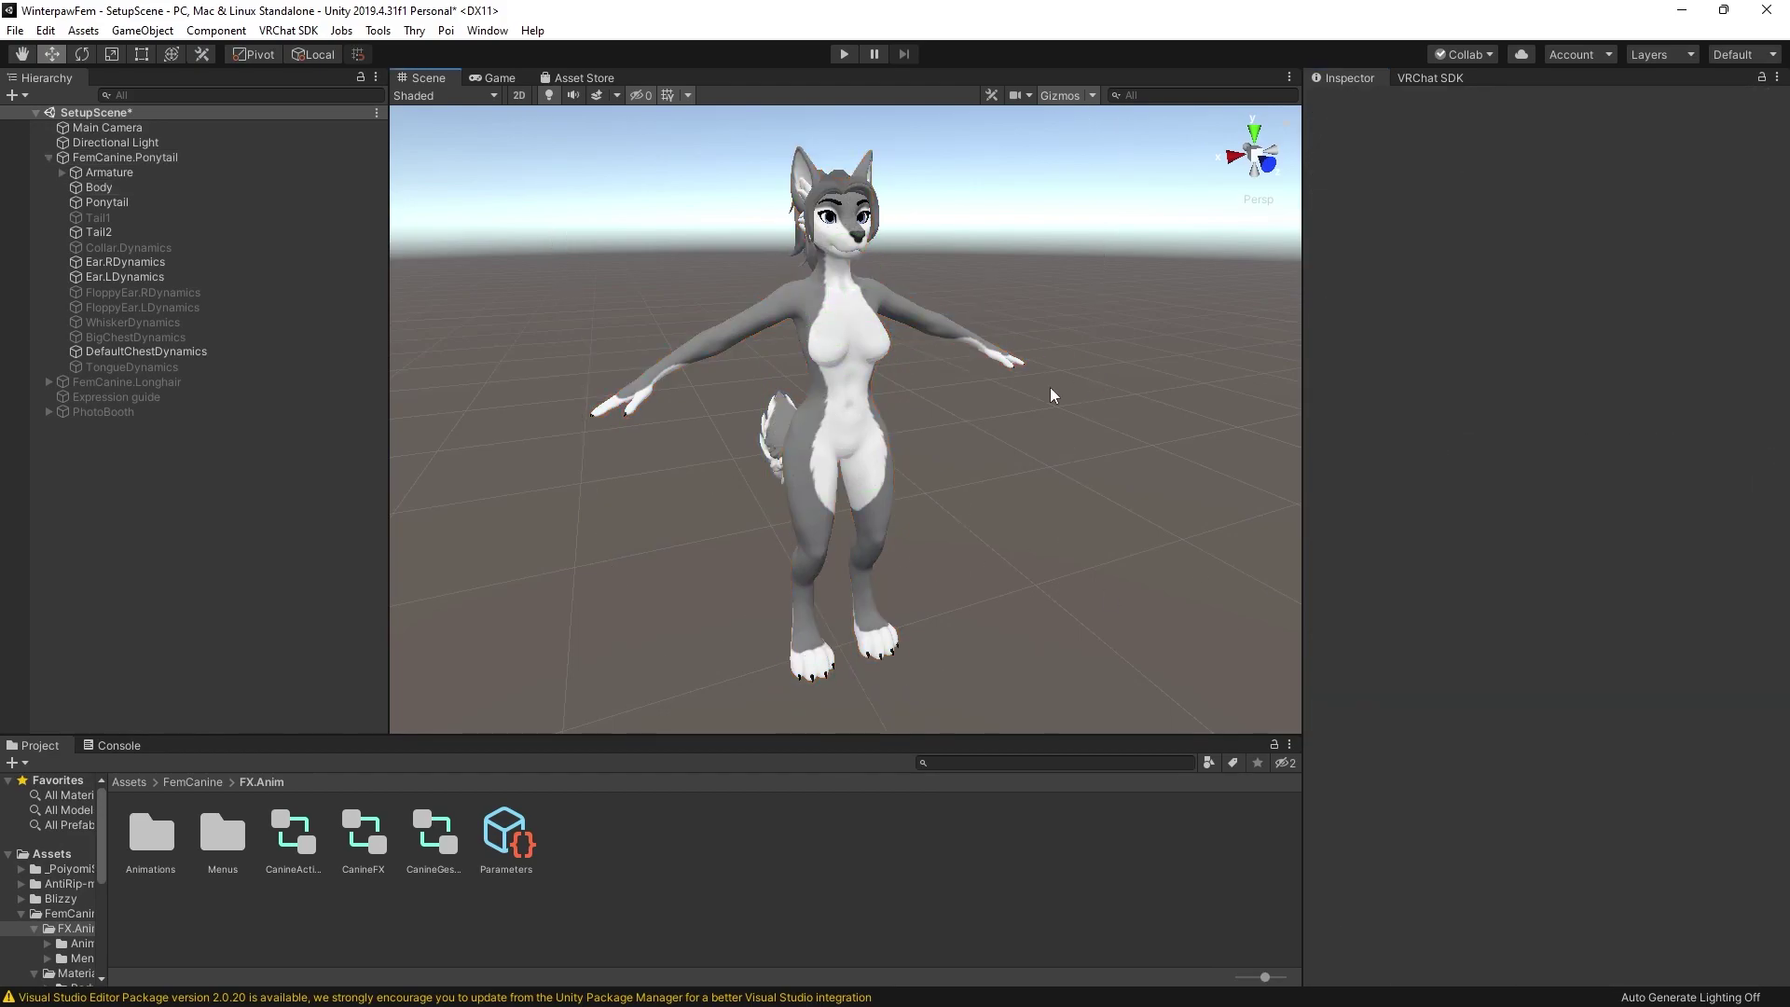
left_click(858, 390)
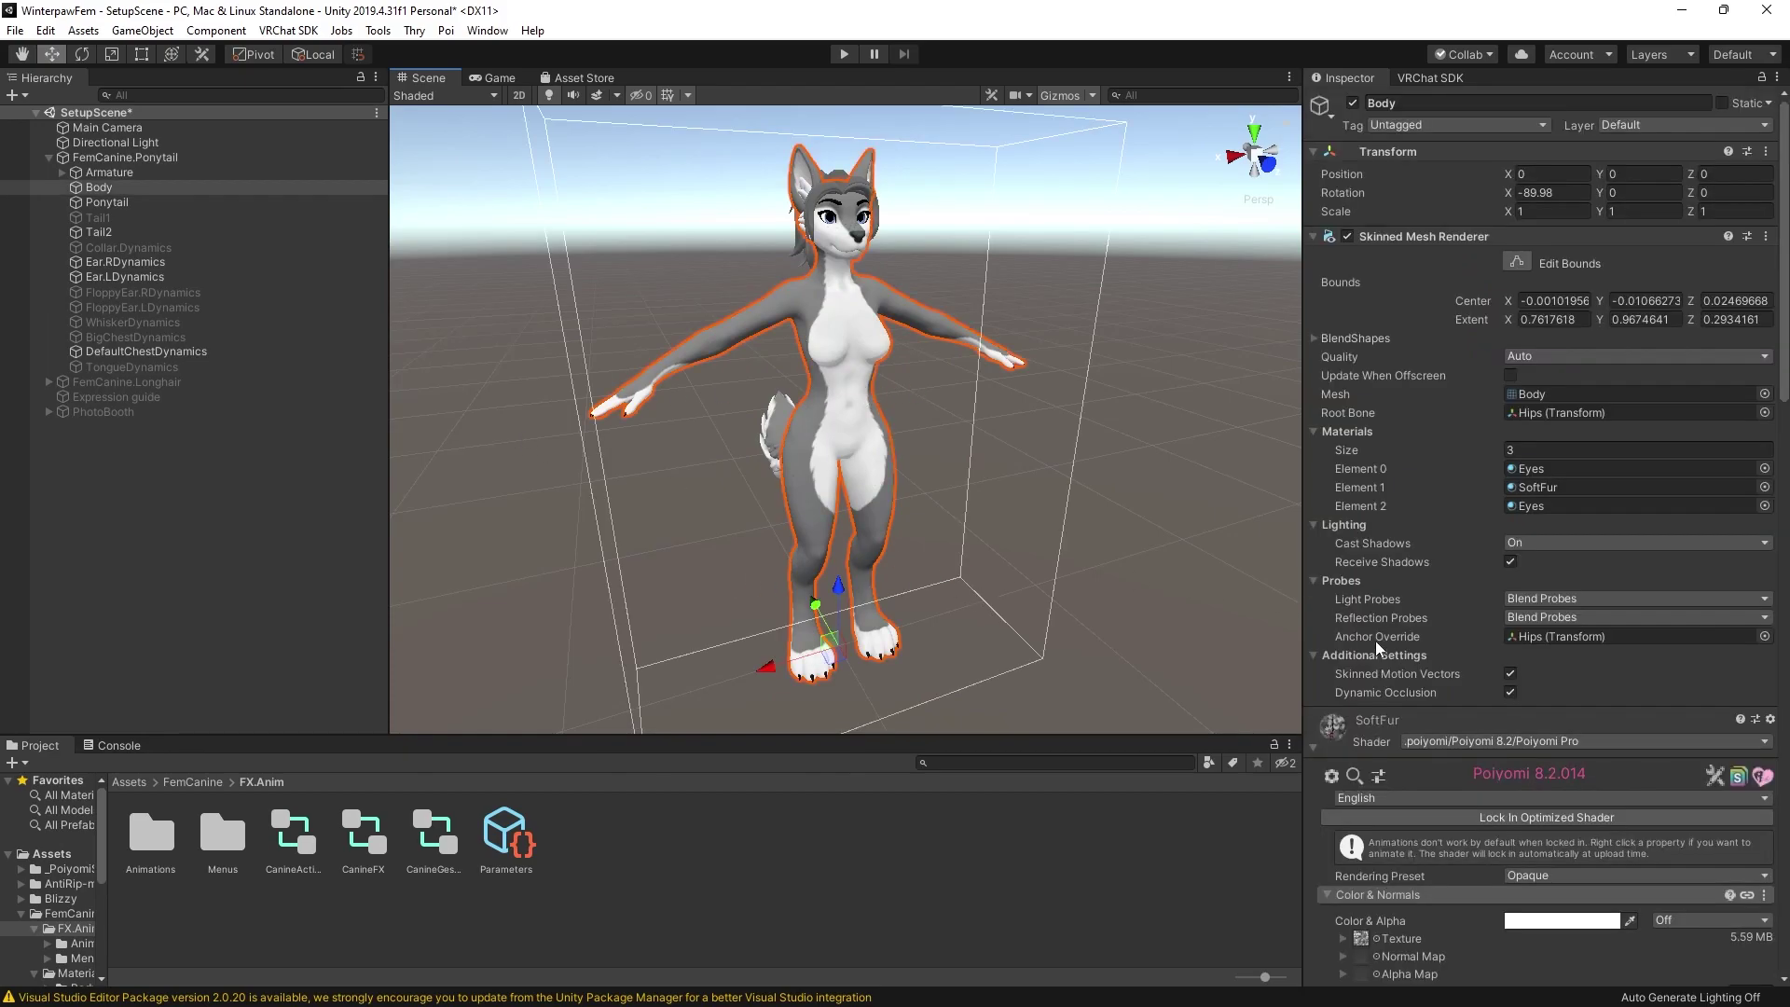
scroll(1374, 640, "down", 3)
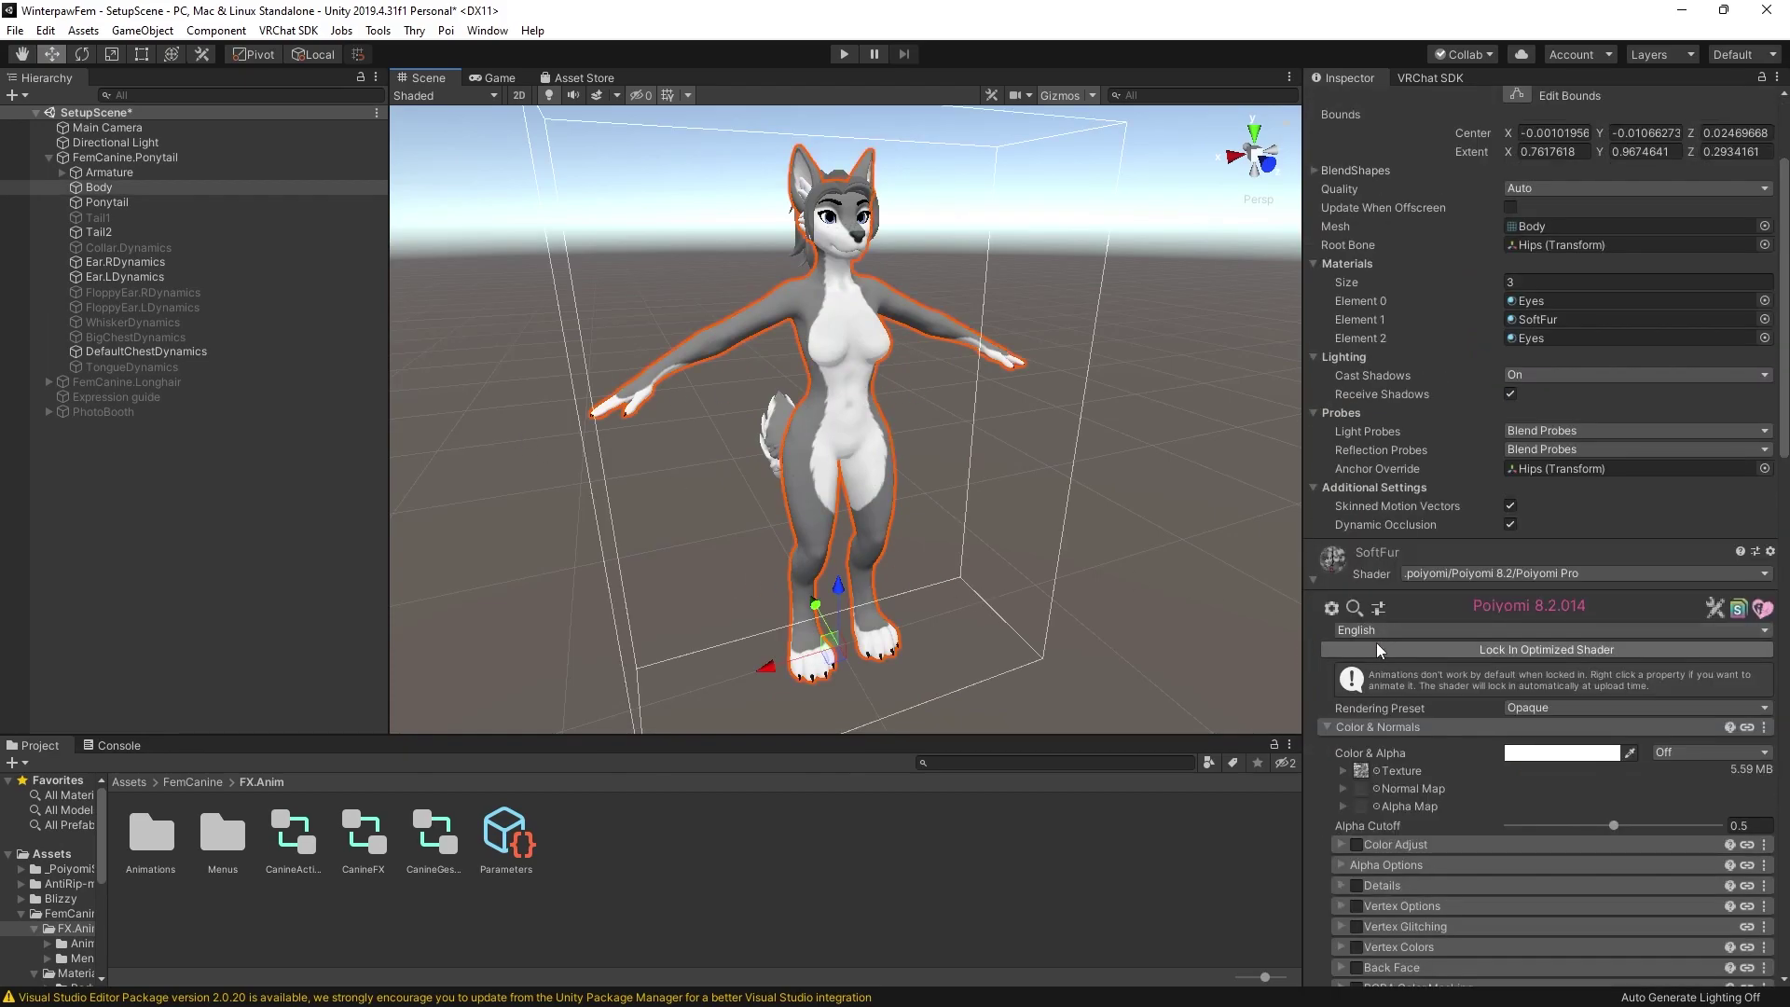
left_click(1415, 650)
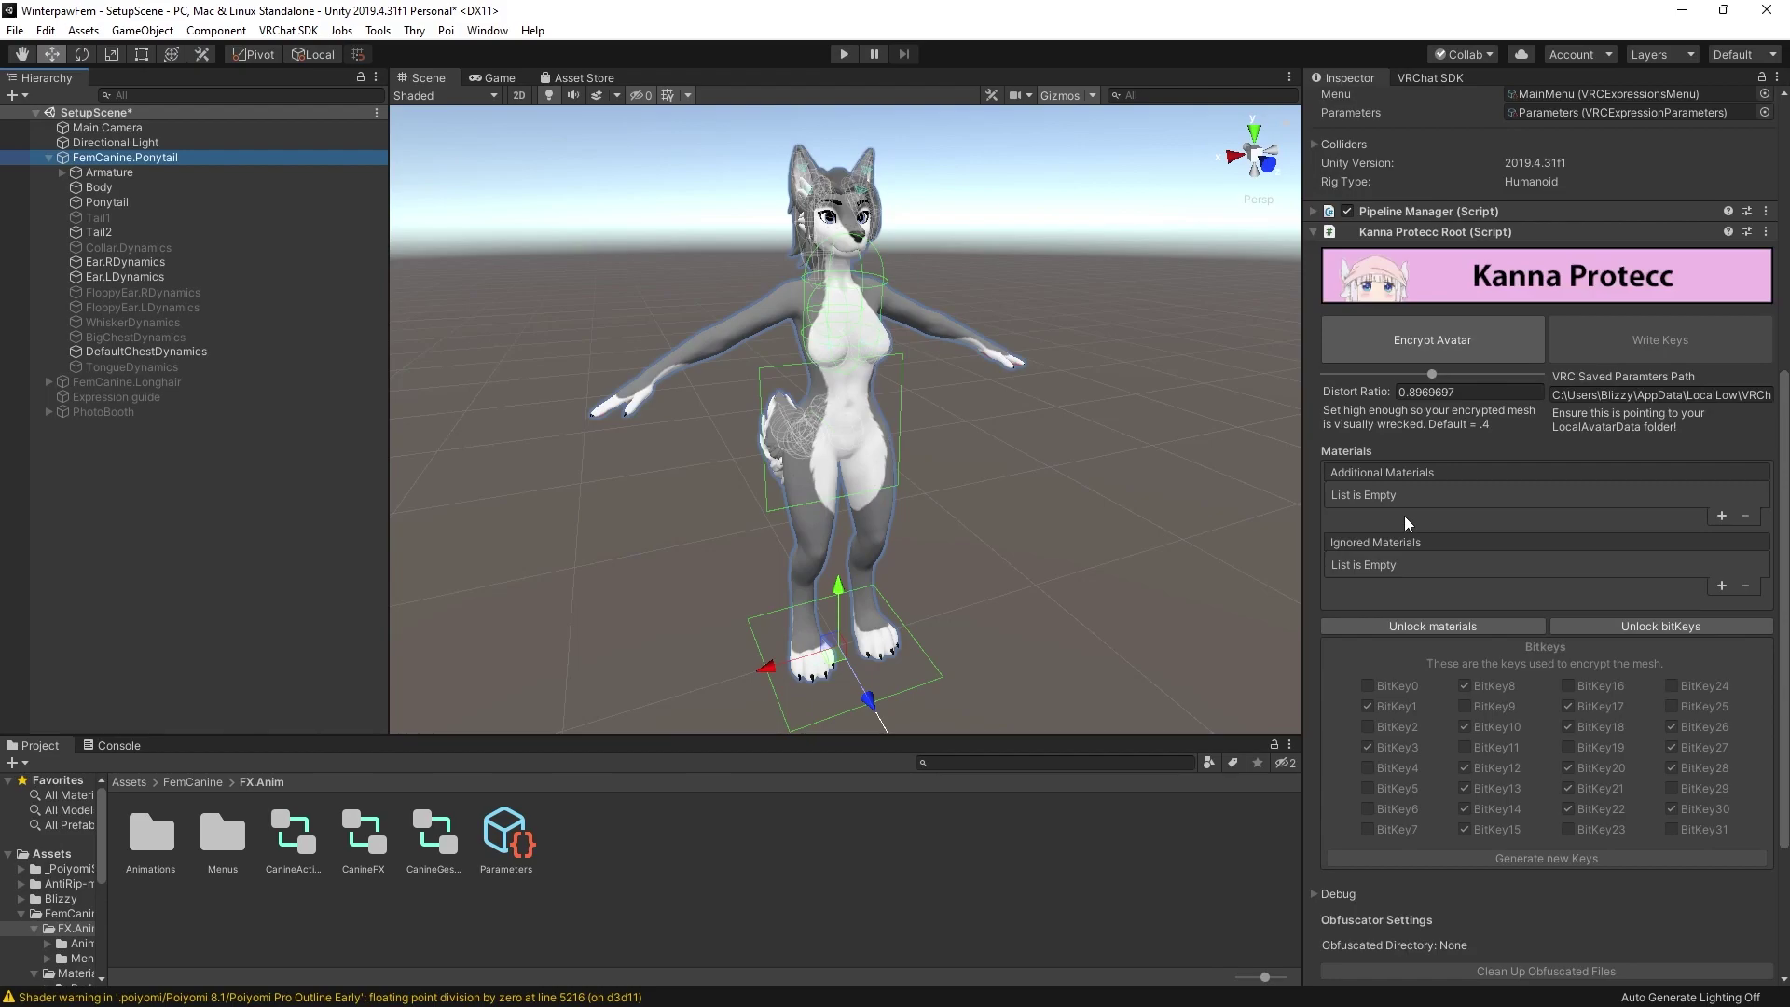
mouse_move(1387, 473)
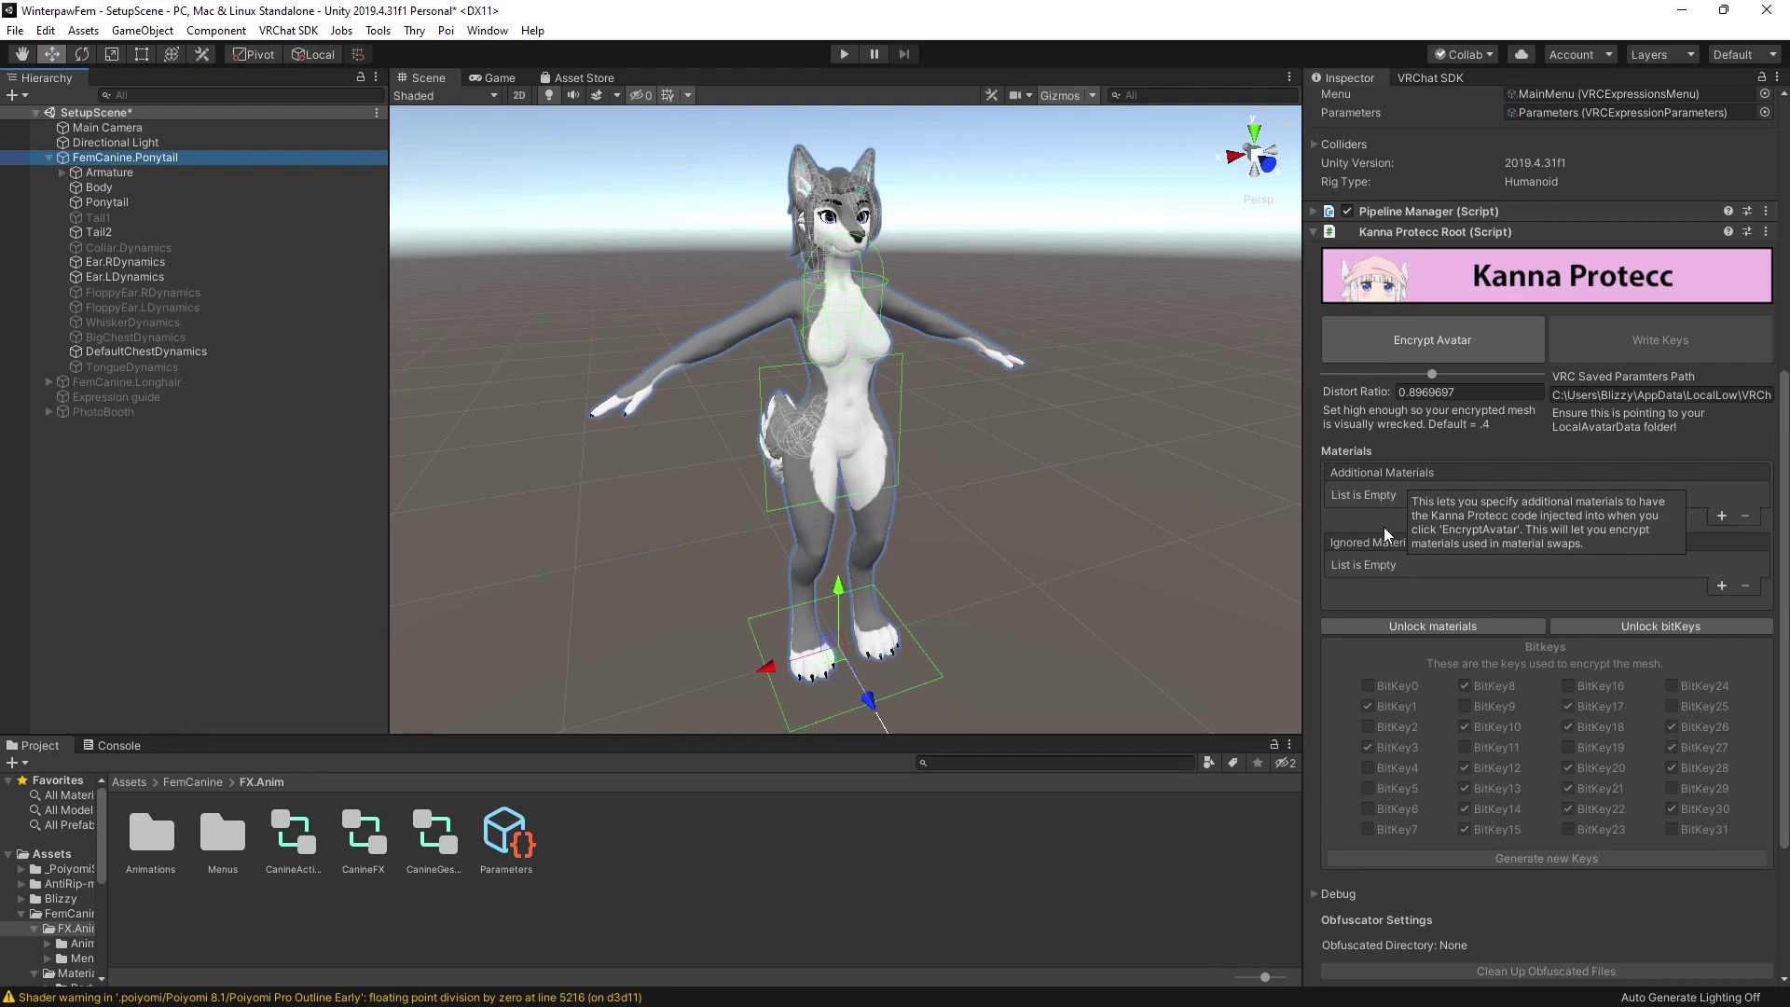
mouse_move(1406, 545)
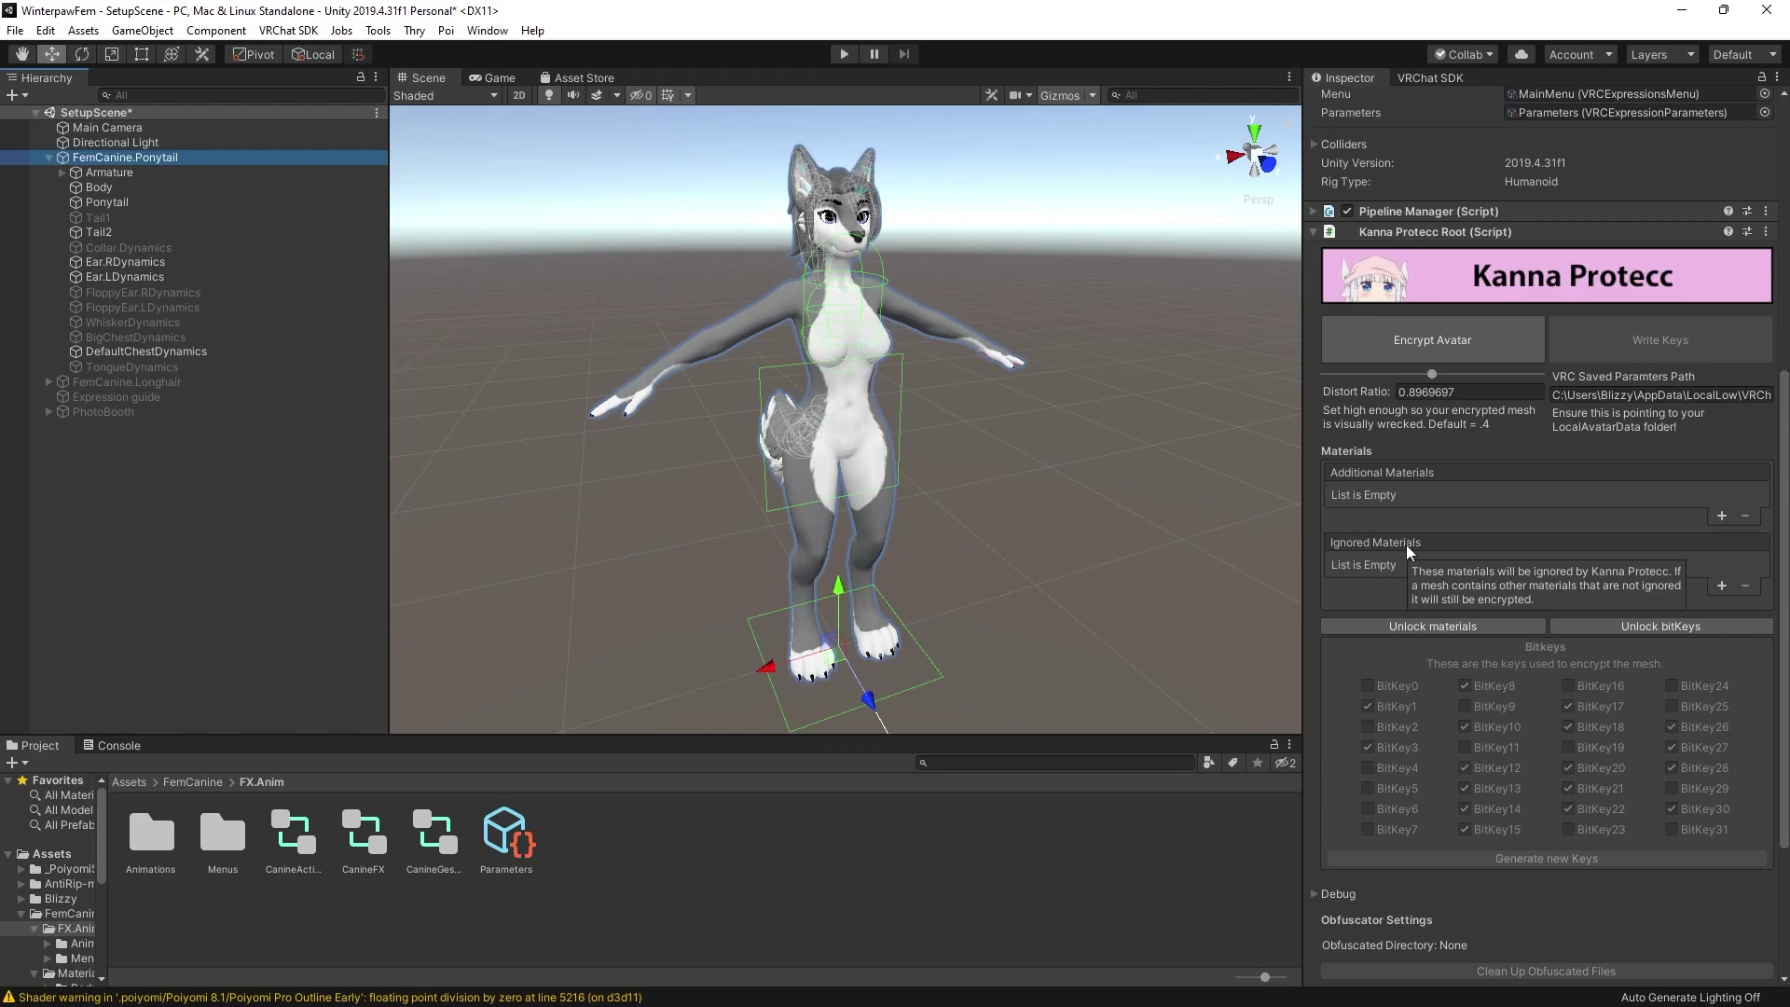
scroll(1369, 669, "down", 5)
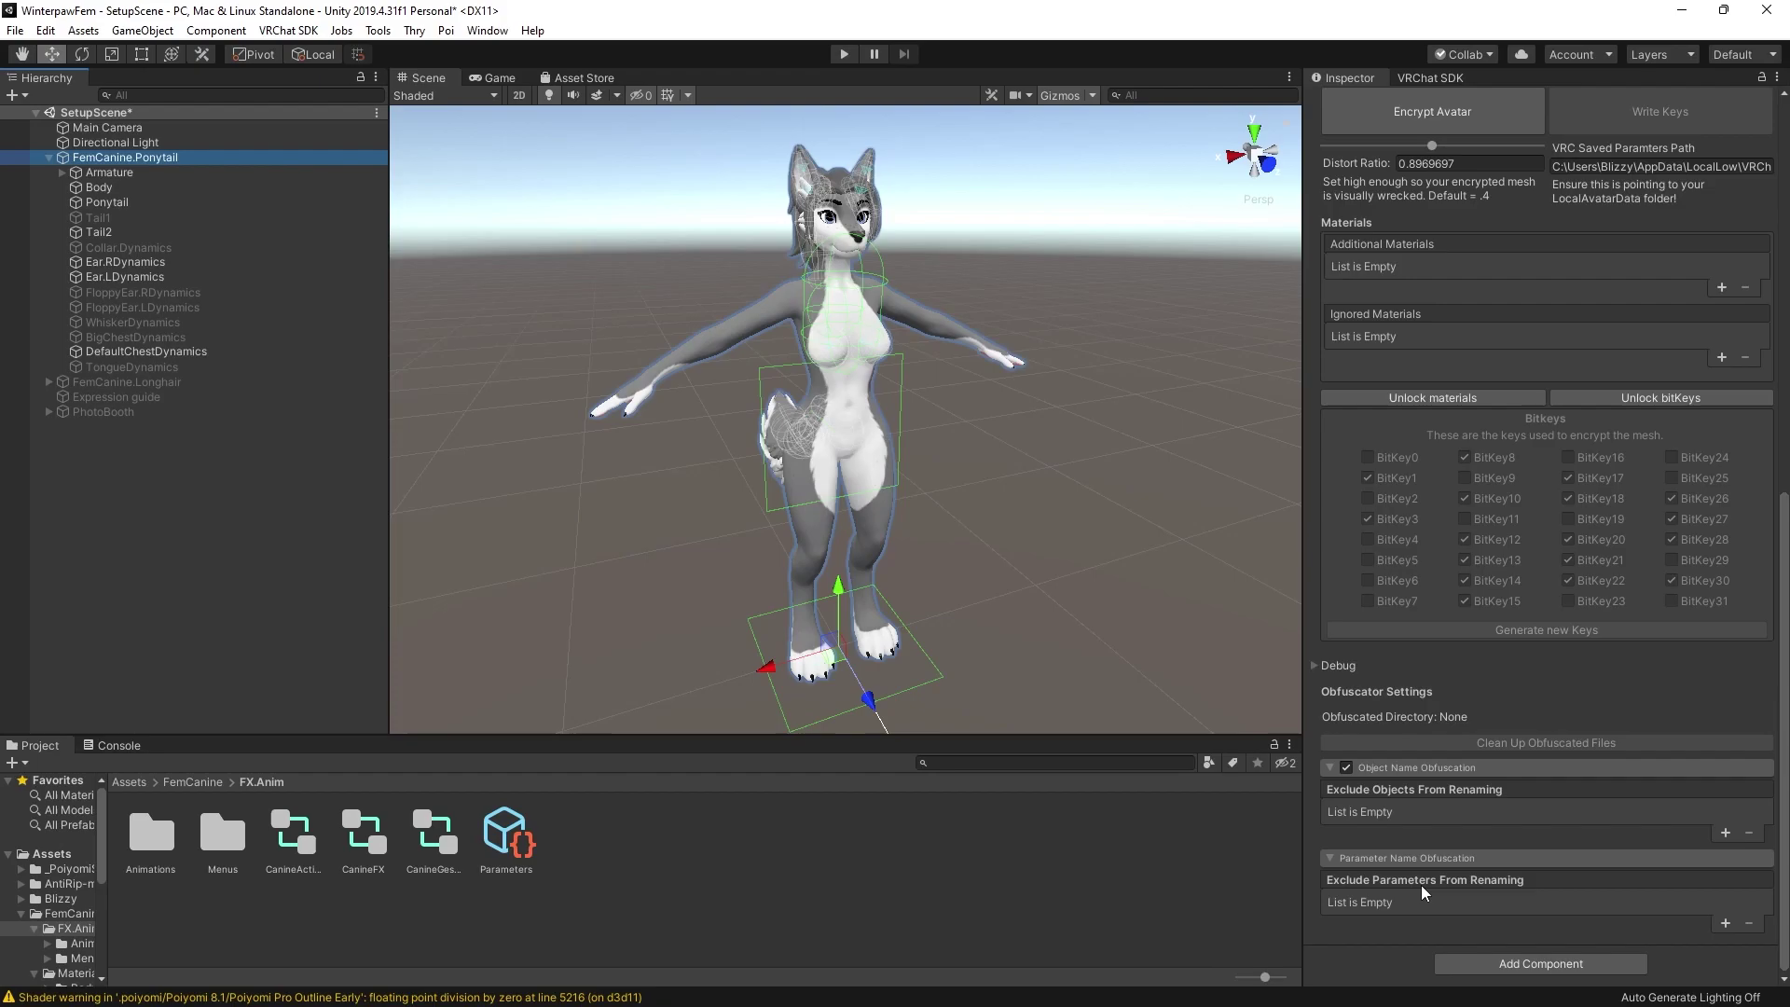
scroll(1488, 819, "up", 5)
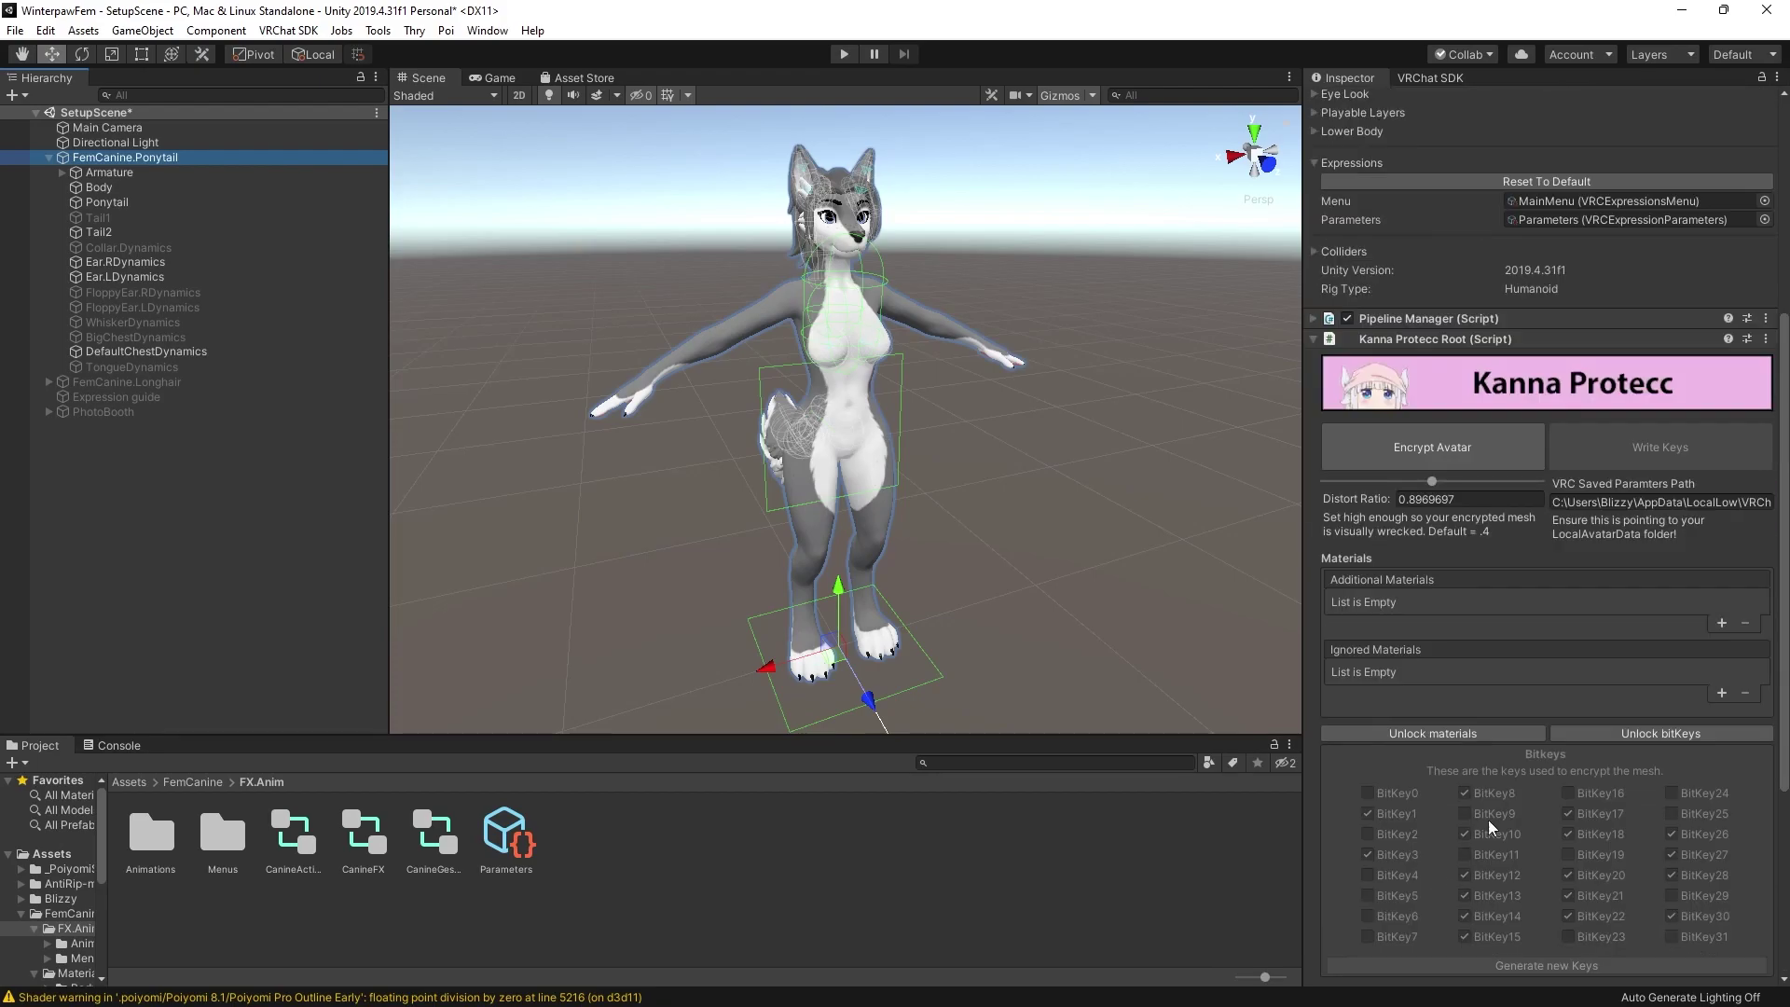
scroll(1370, 701, "down", 5)
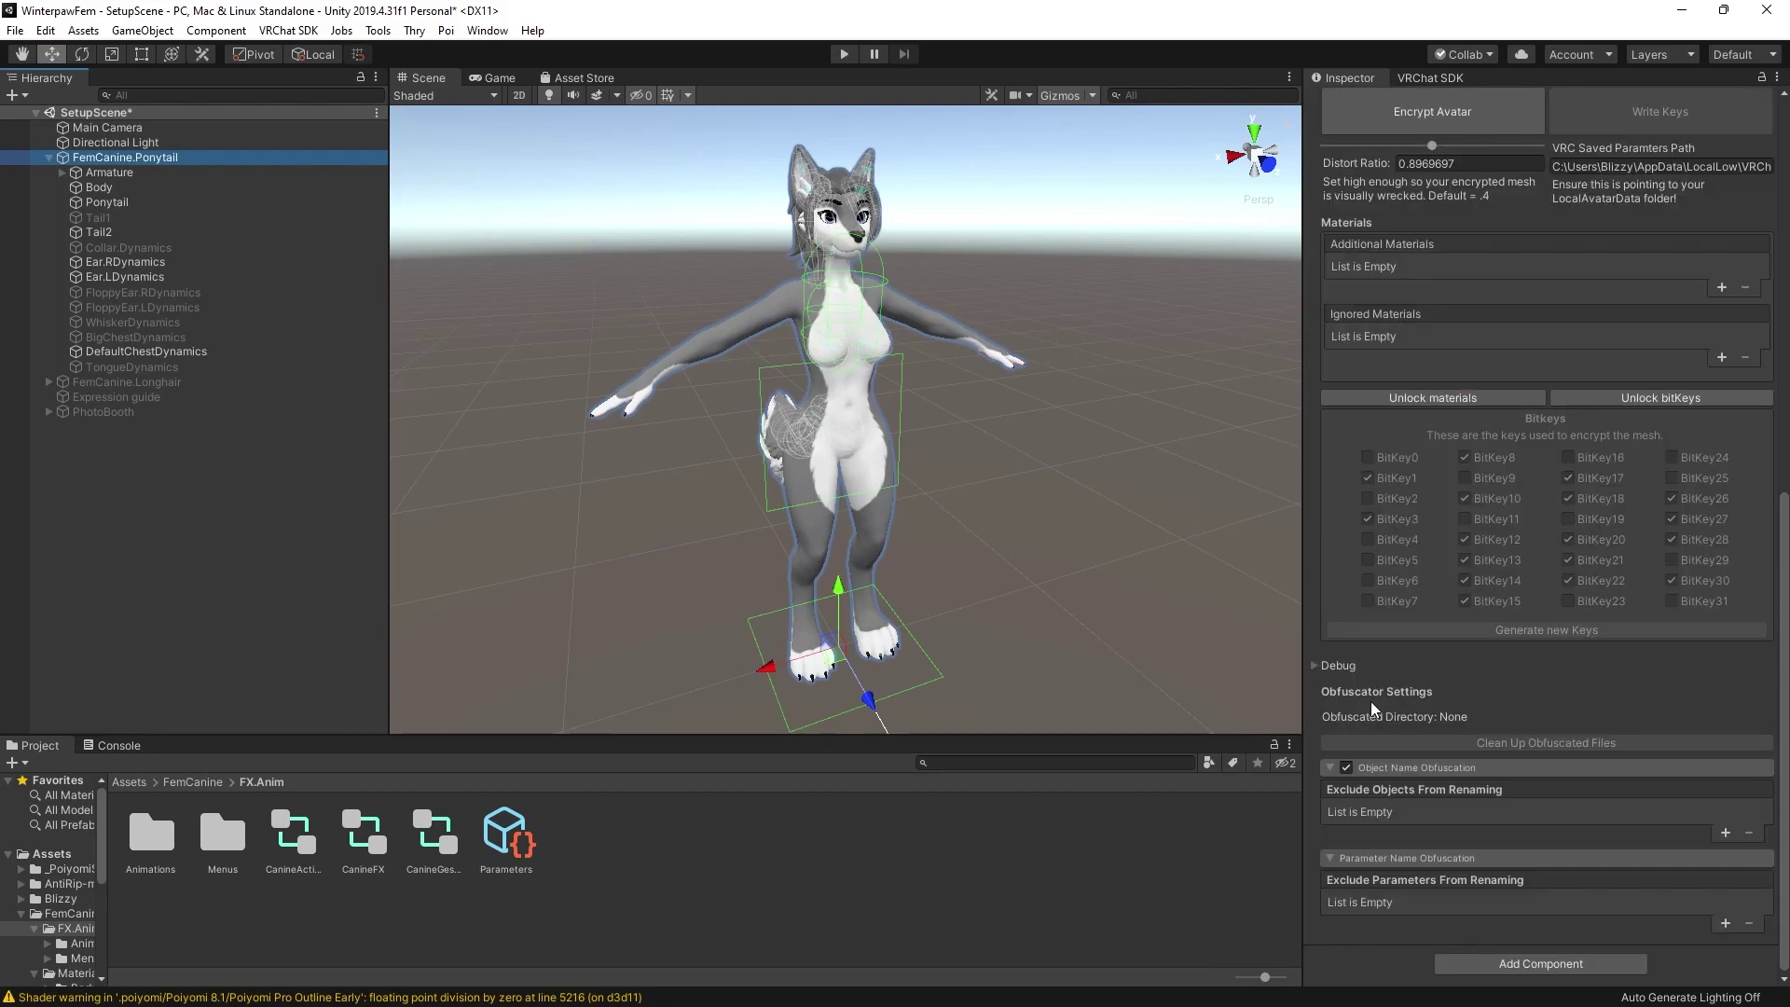
scroll(1424, 615, "up", 12)
scroll(1424, 671, "down", 9)
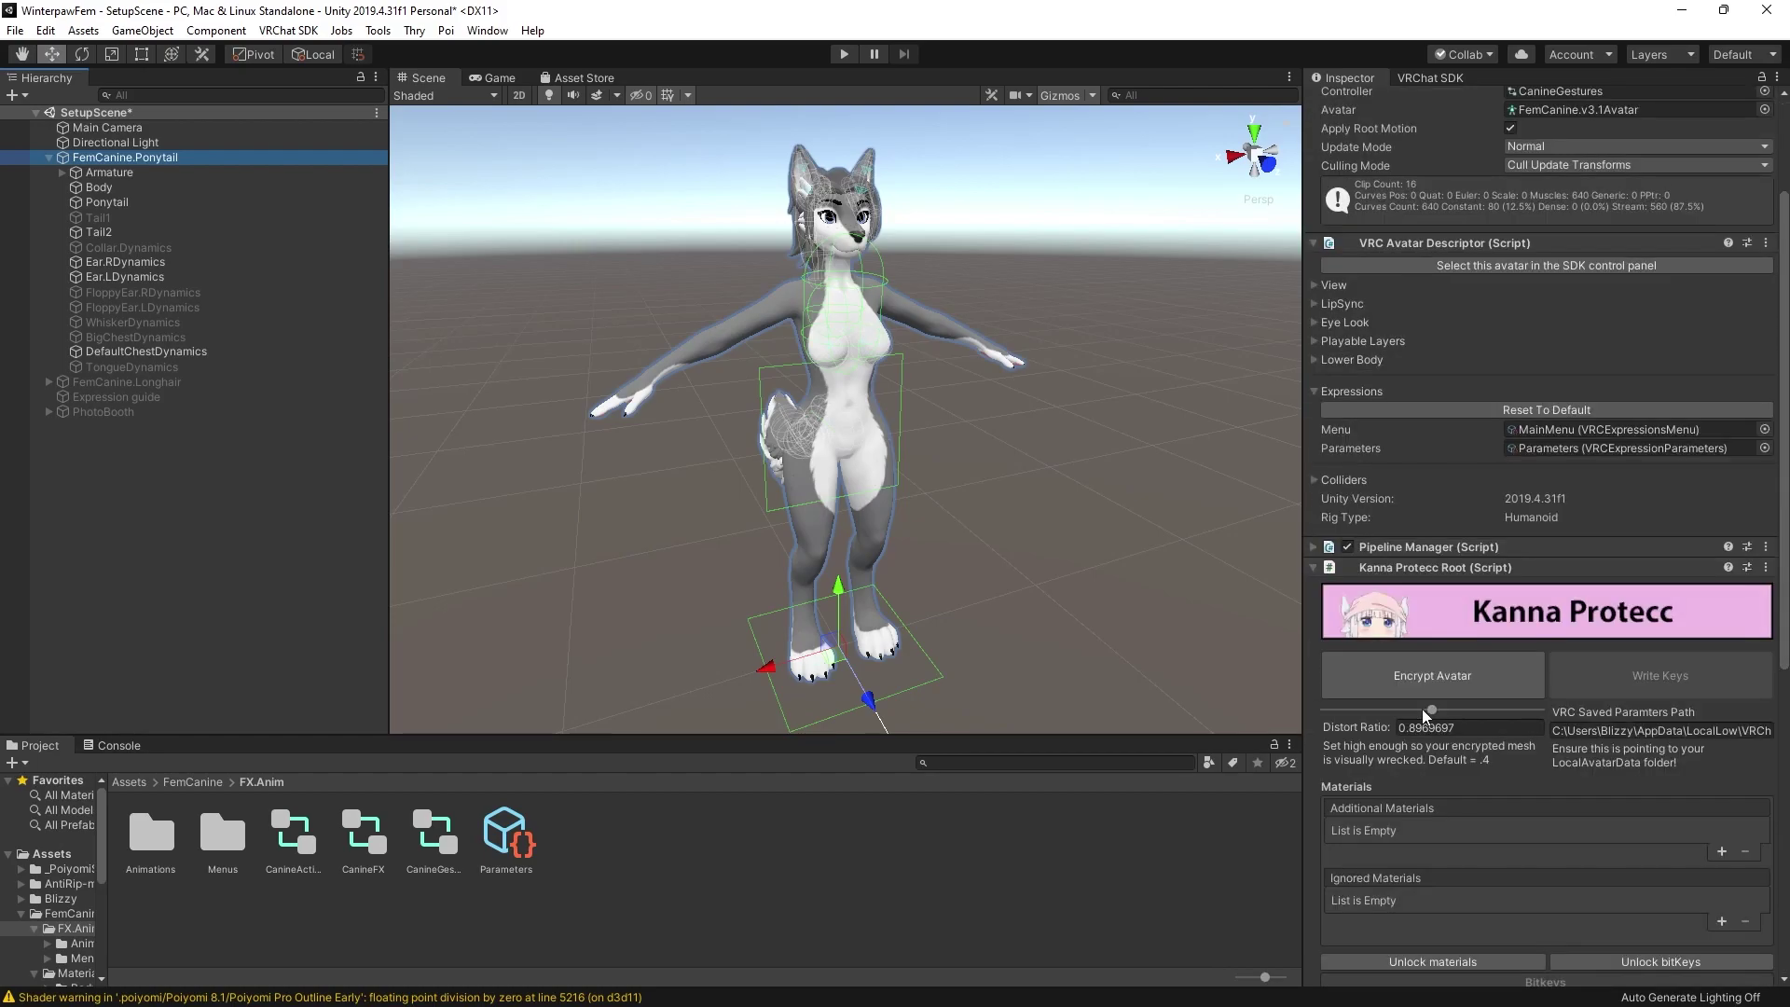
scroll(1423, 709, "down", 2)
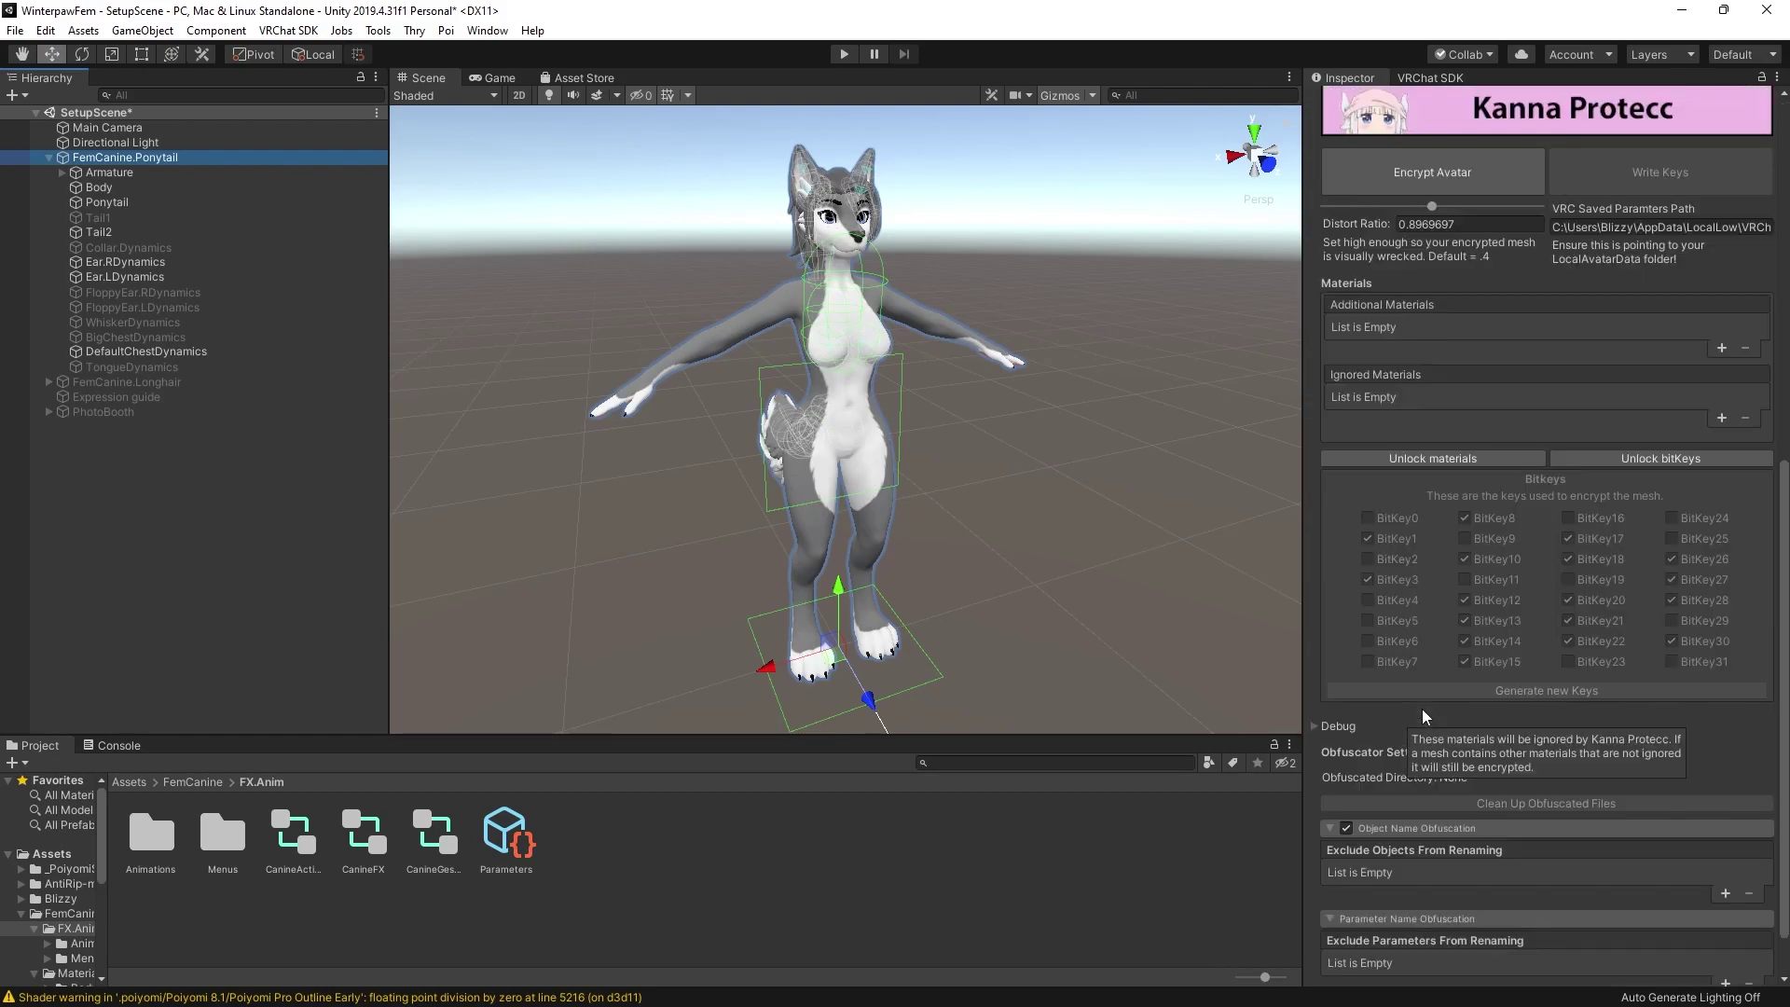
scroll(1427, 653, "up", 2)
- Encrypt the avatar and expand FemCanine.Ponytail_Encrypted_Obfuscated to show its hash-named children
left_click(1449, 340)
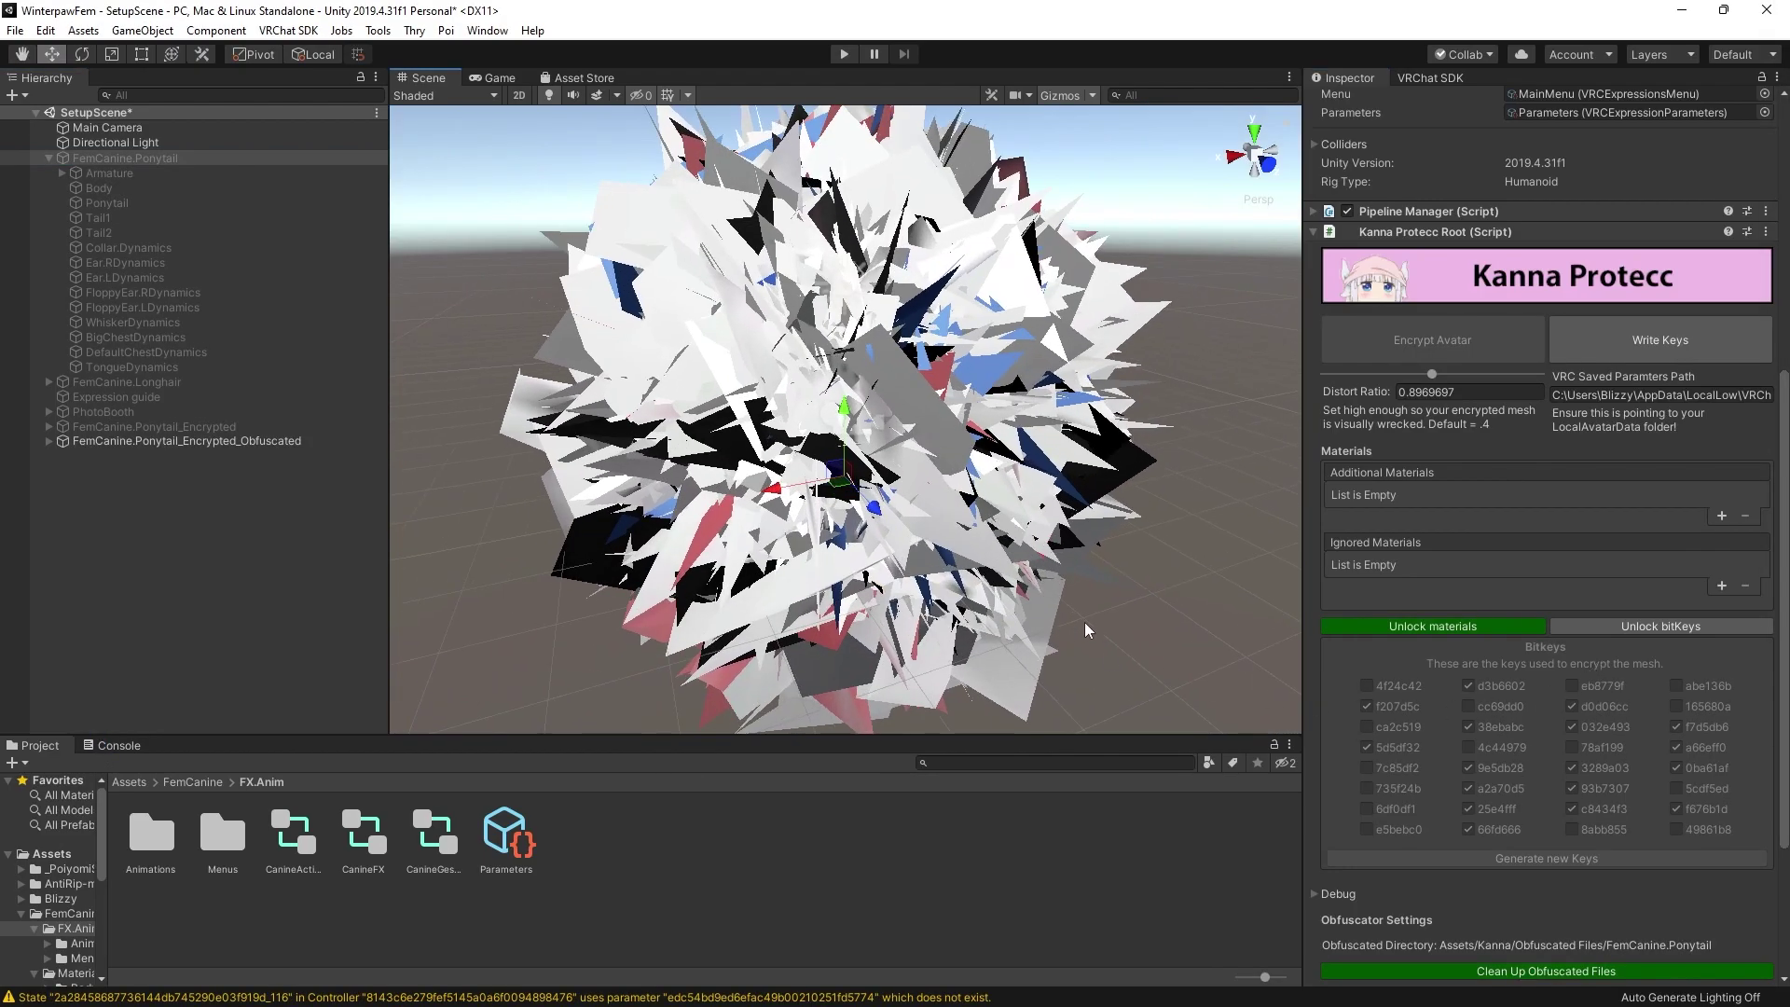
right_click_drag(1083, 622, 878, 457)
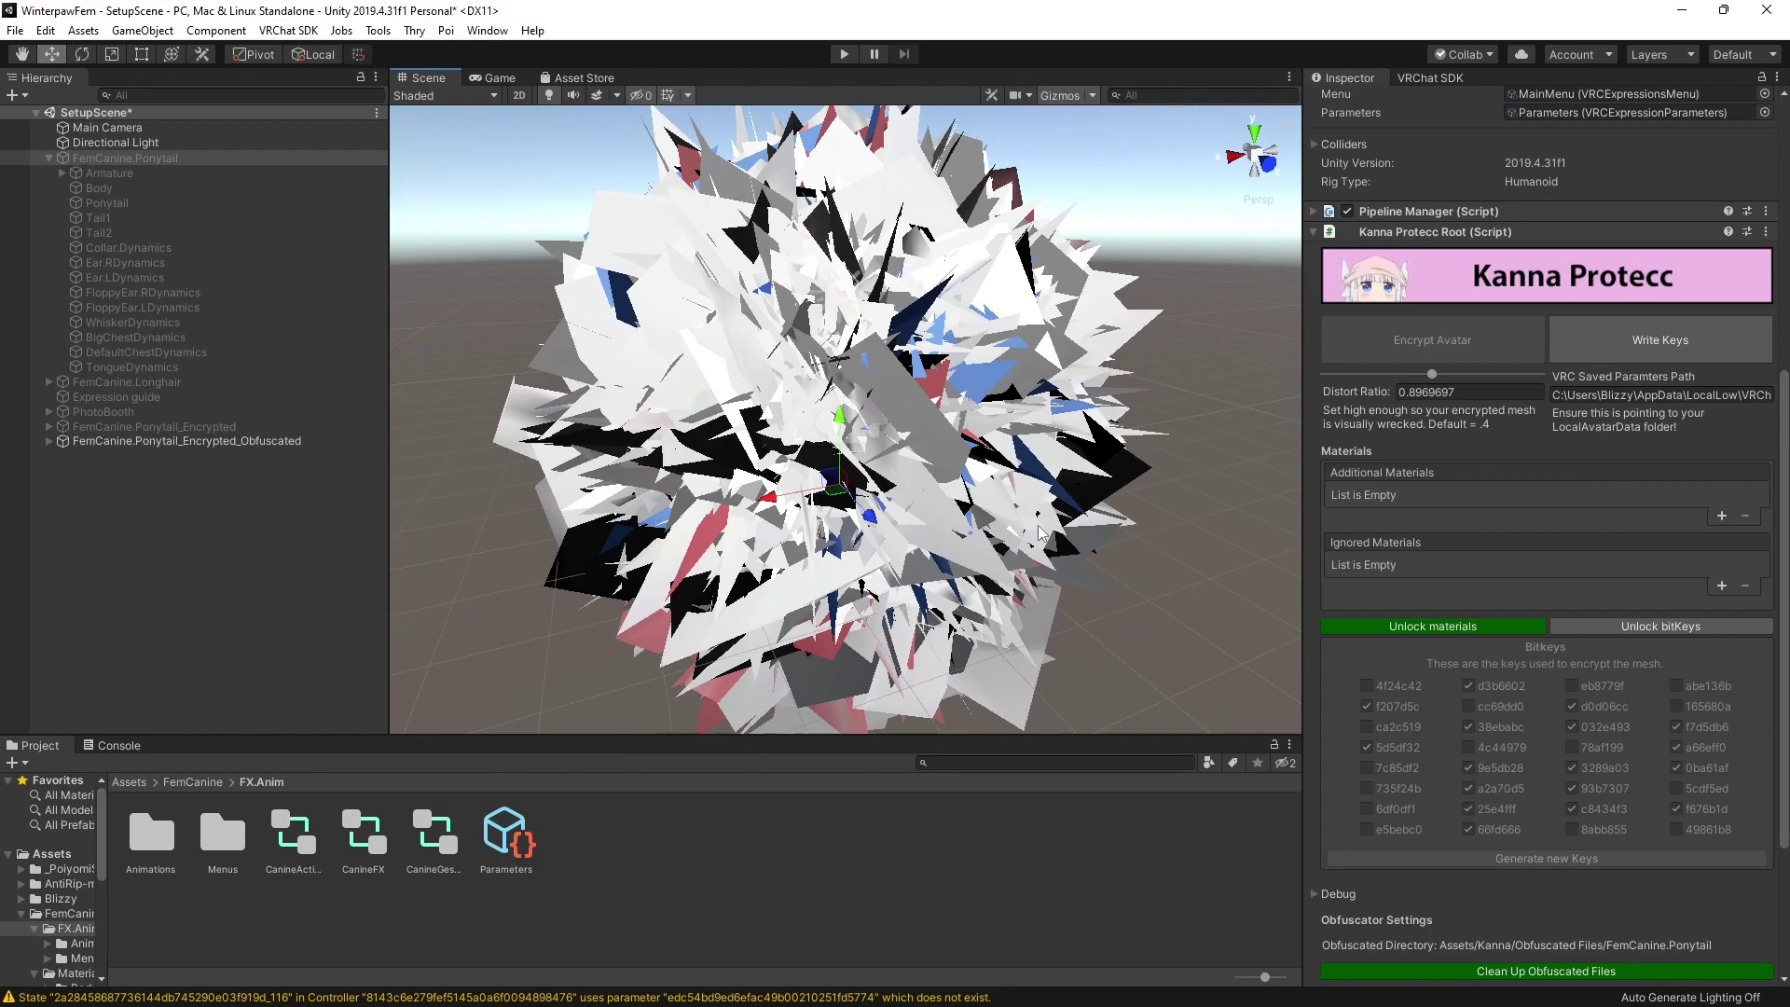
scroll(1444, 529, "down", 3)
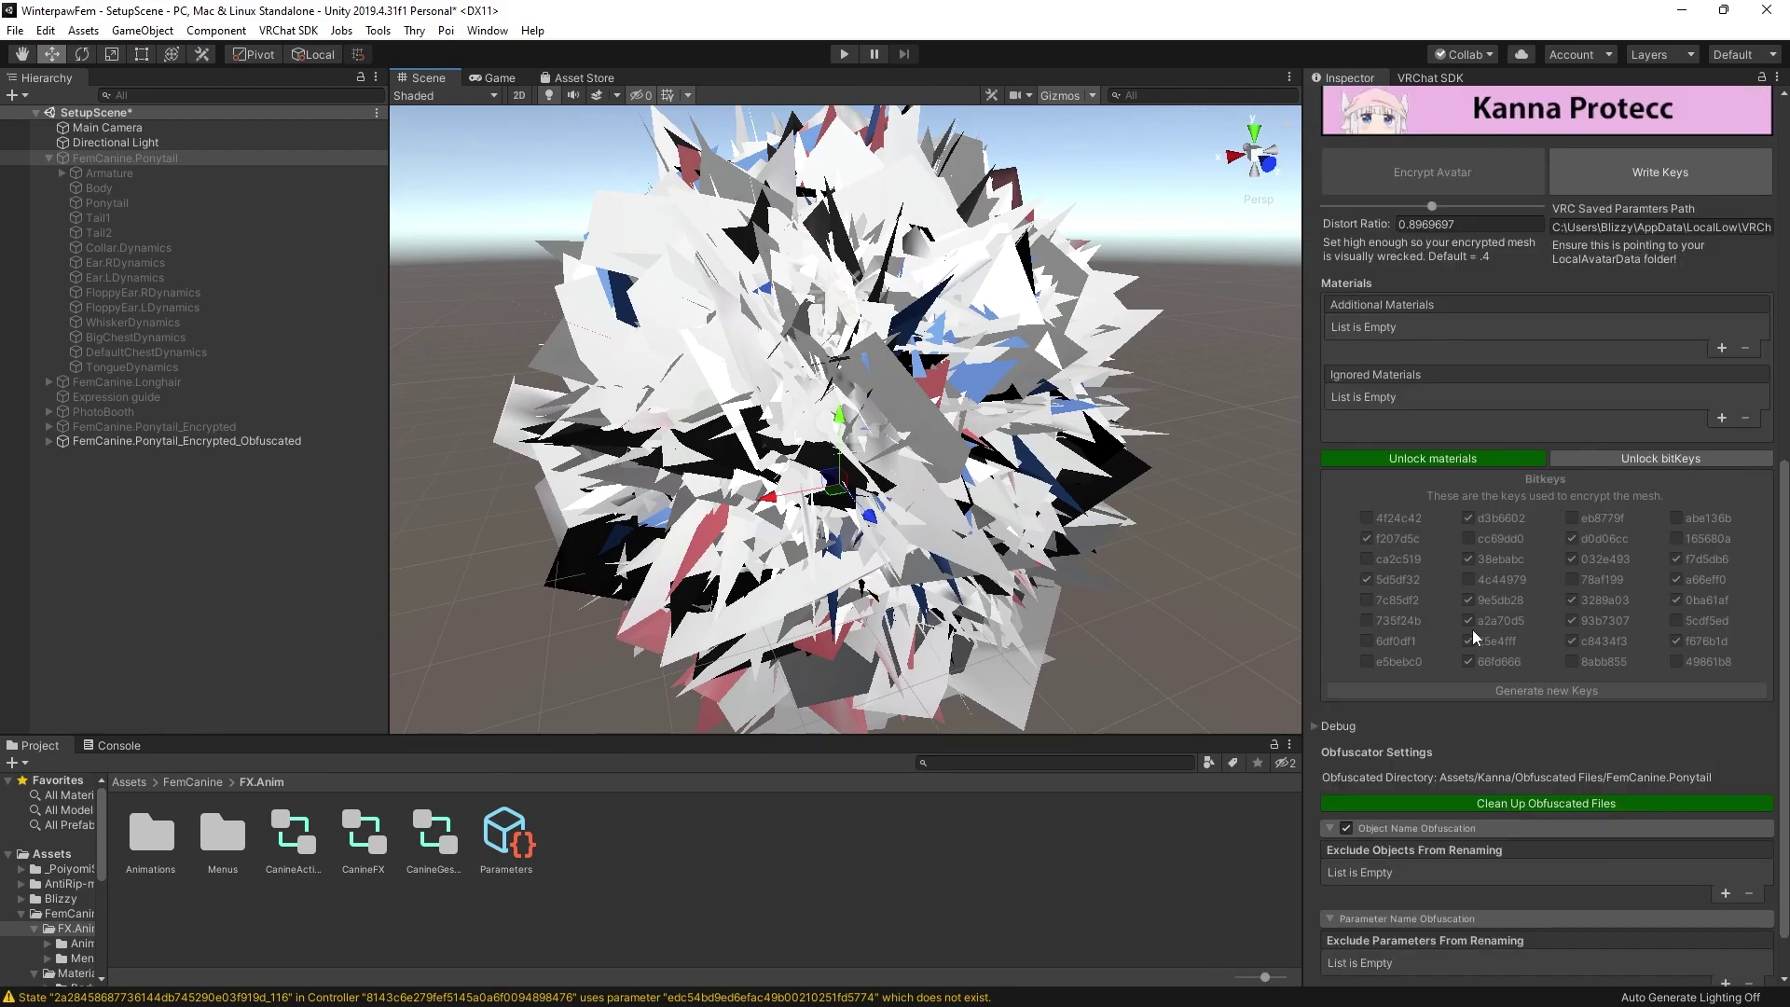
scroll(1519, 651, "up", 3)
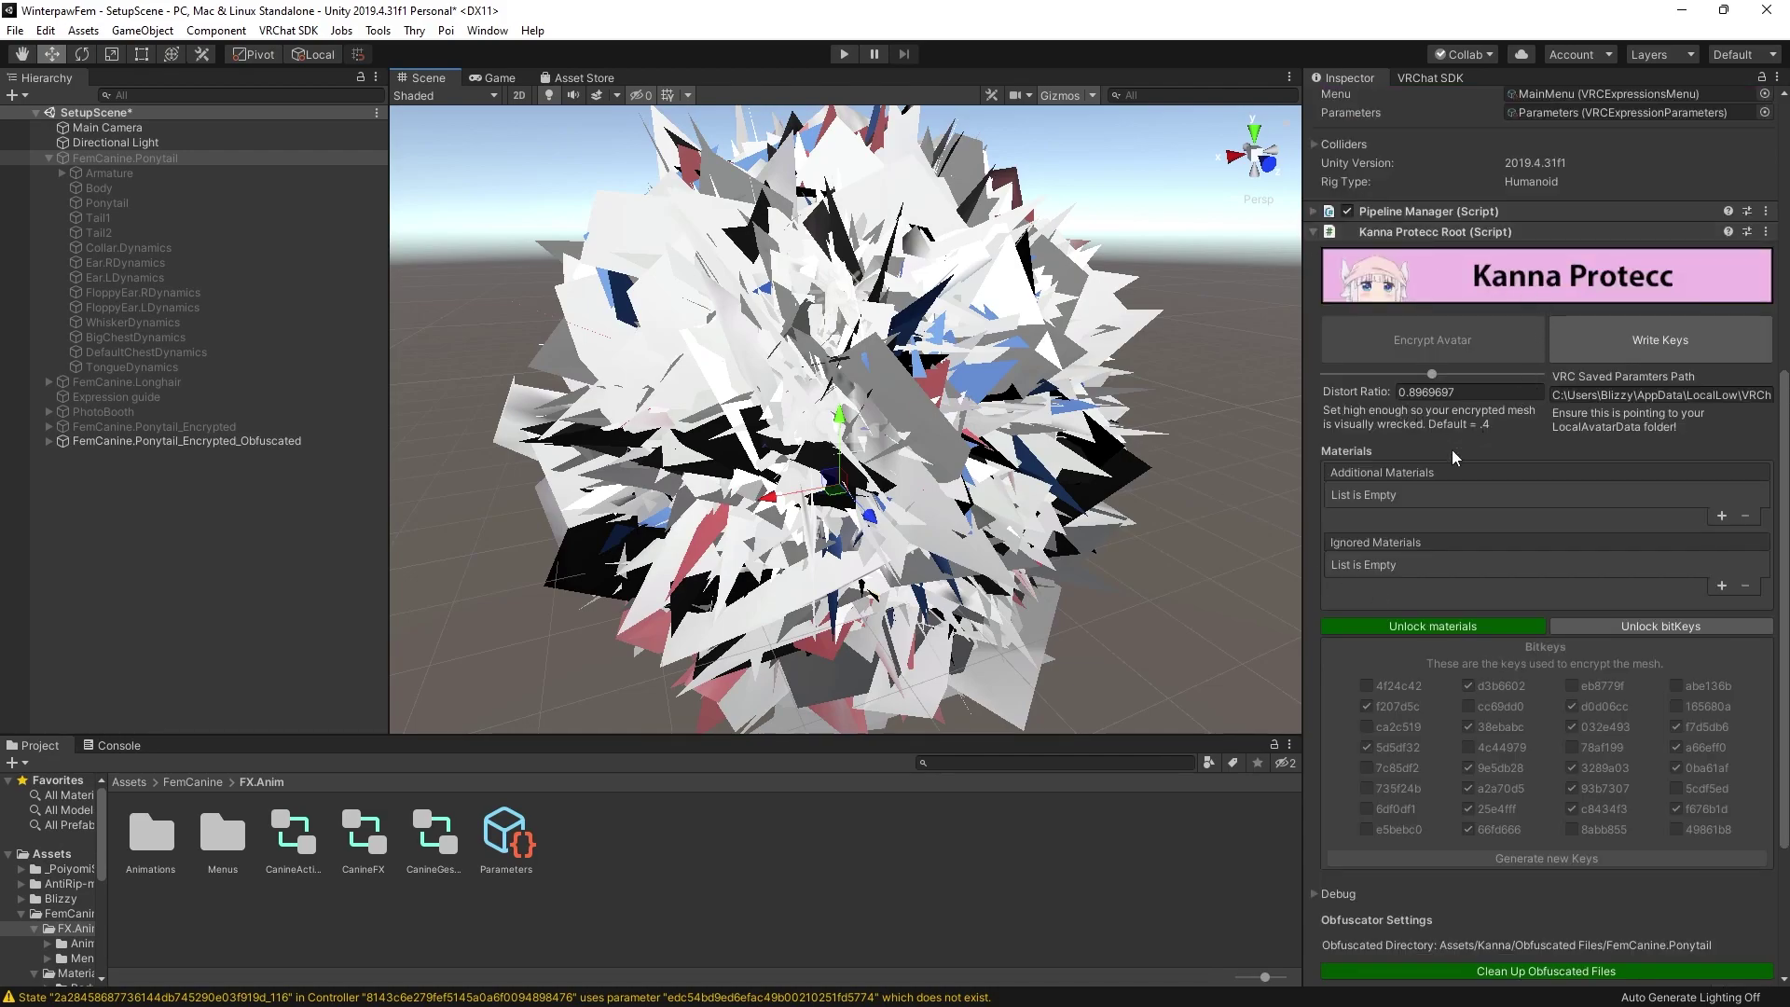
scroll(1451, 449, "up", 3)
left_click(210, 441)
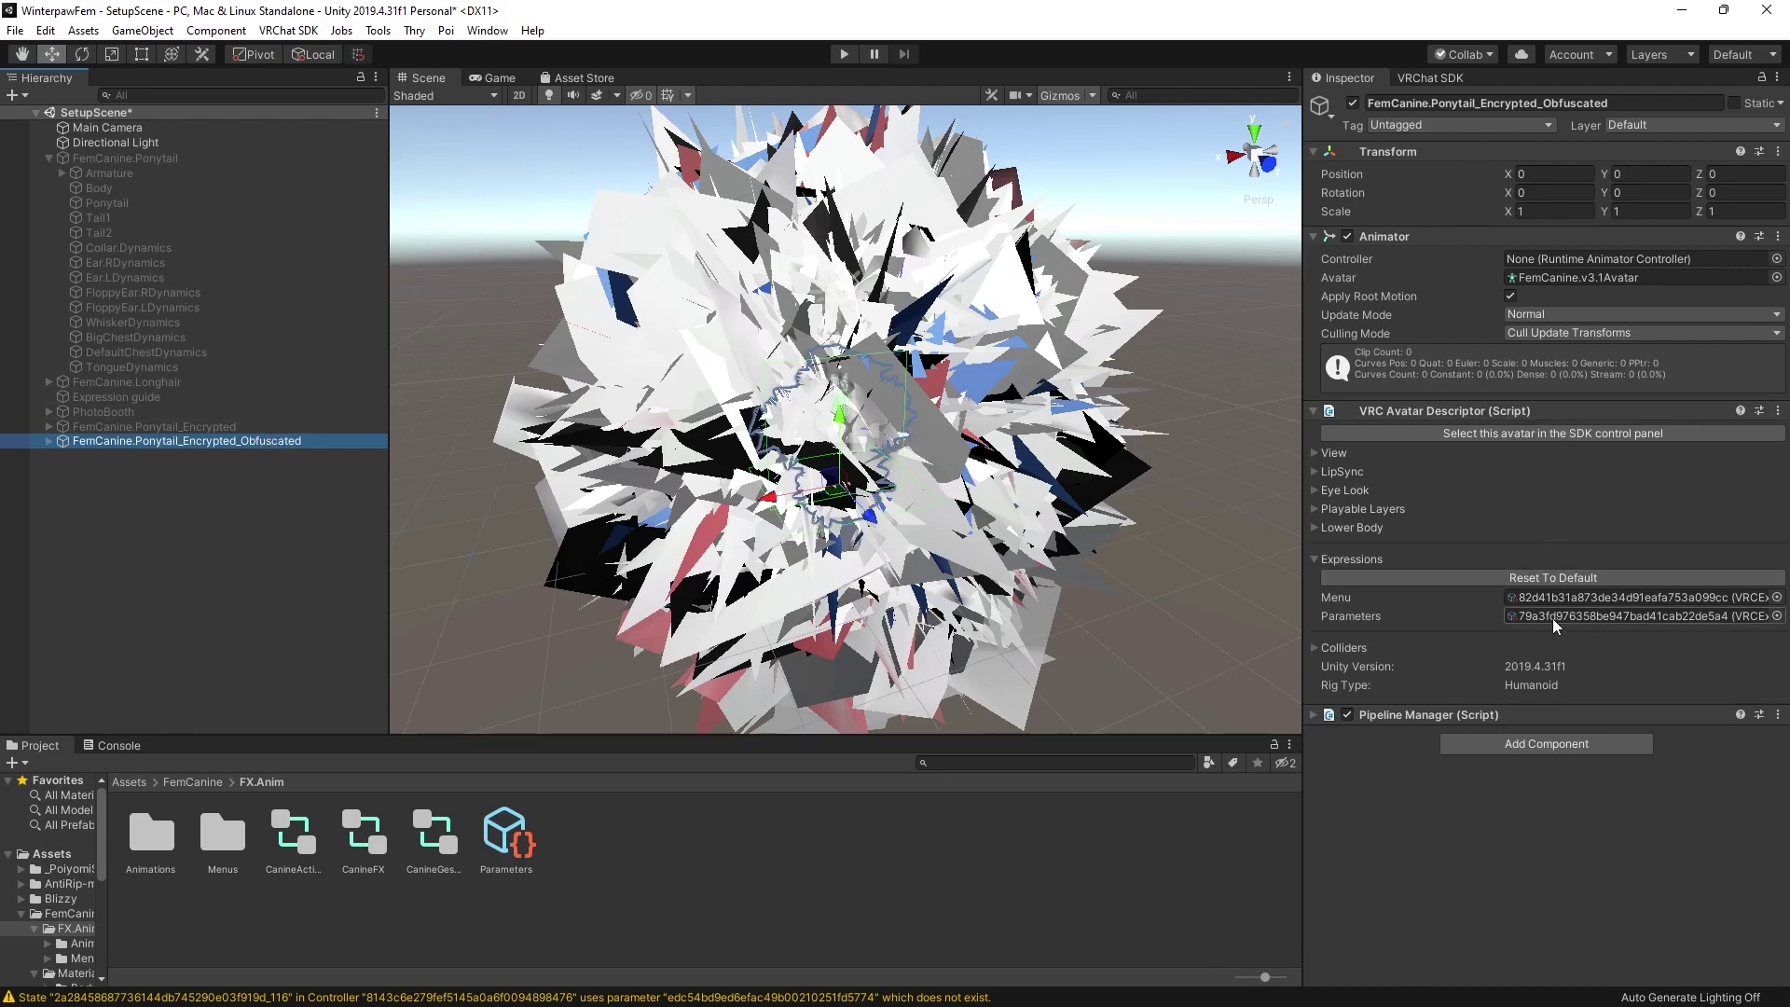
left_click(49, 442)
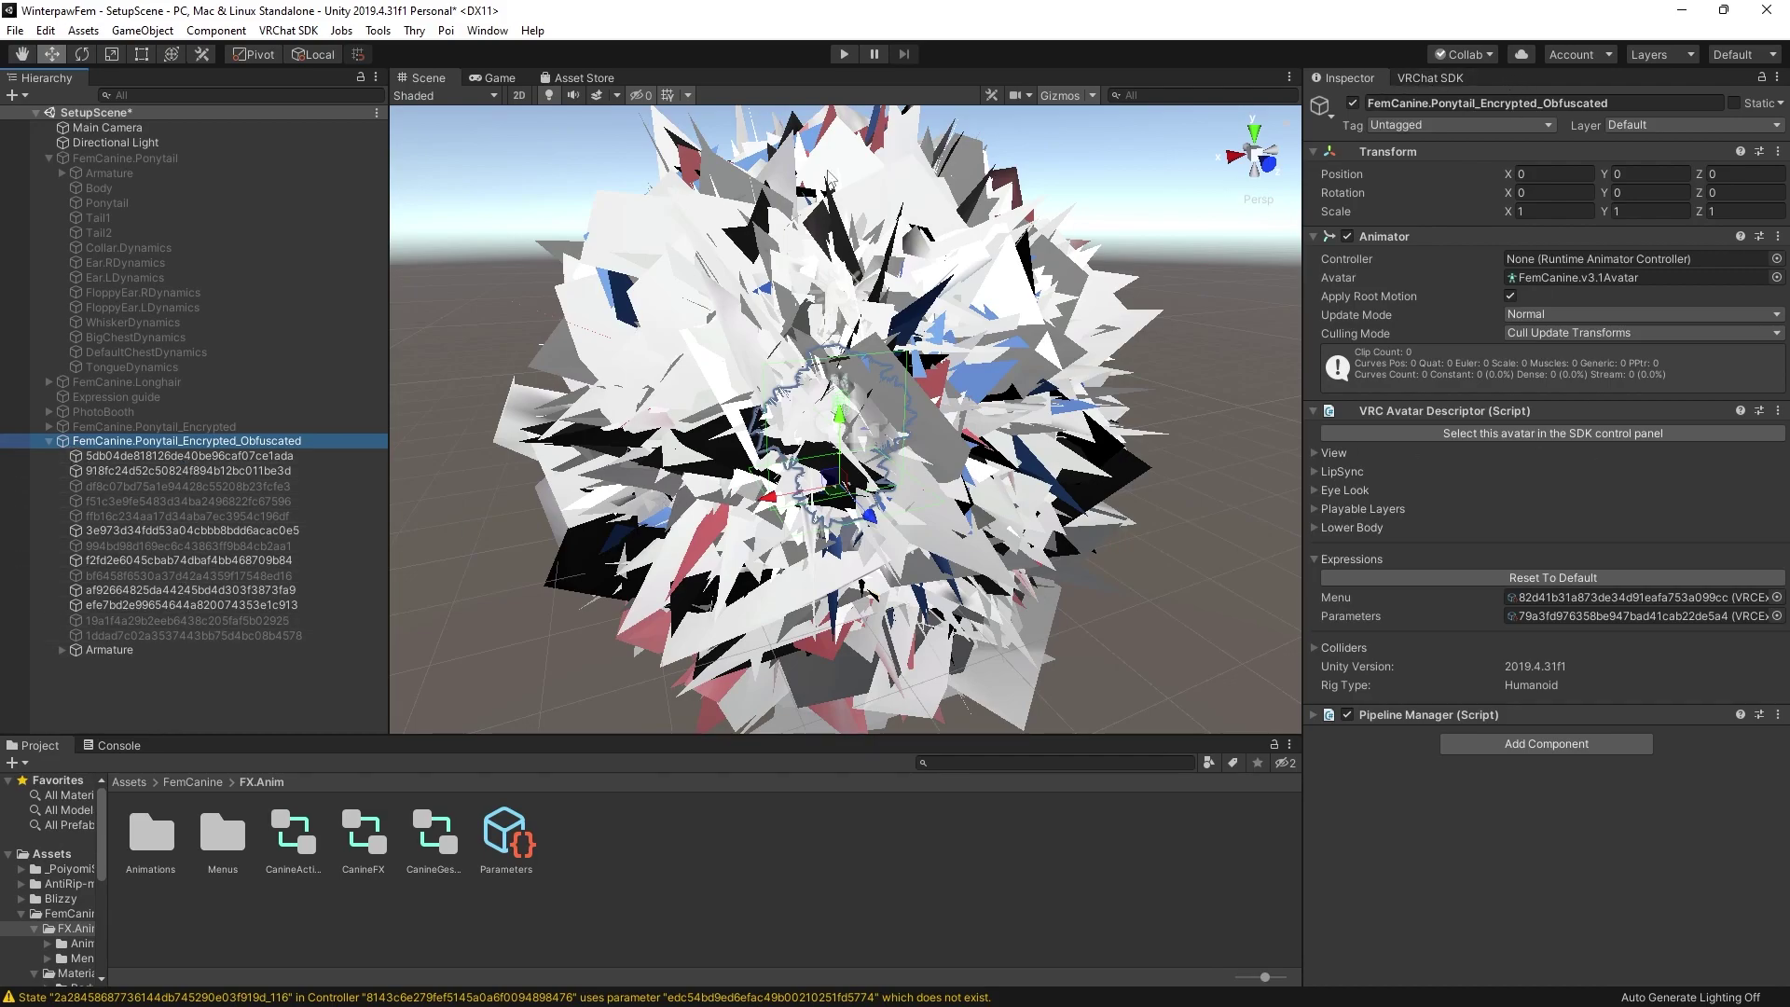
- Auto-fix the mipmap streaming error and build the encrypted avatar in the VRChat SDK panel
left_click(1424, 78)
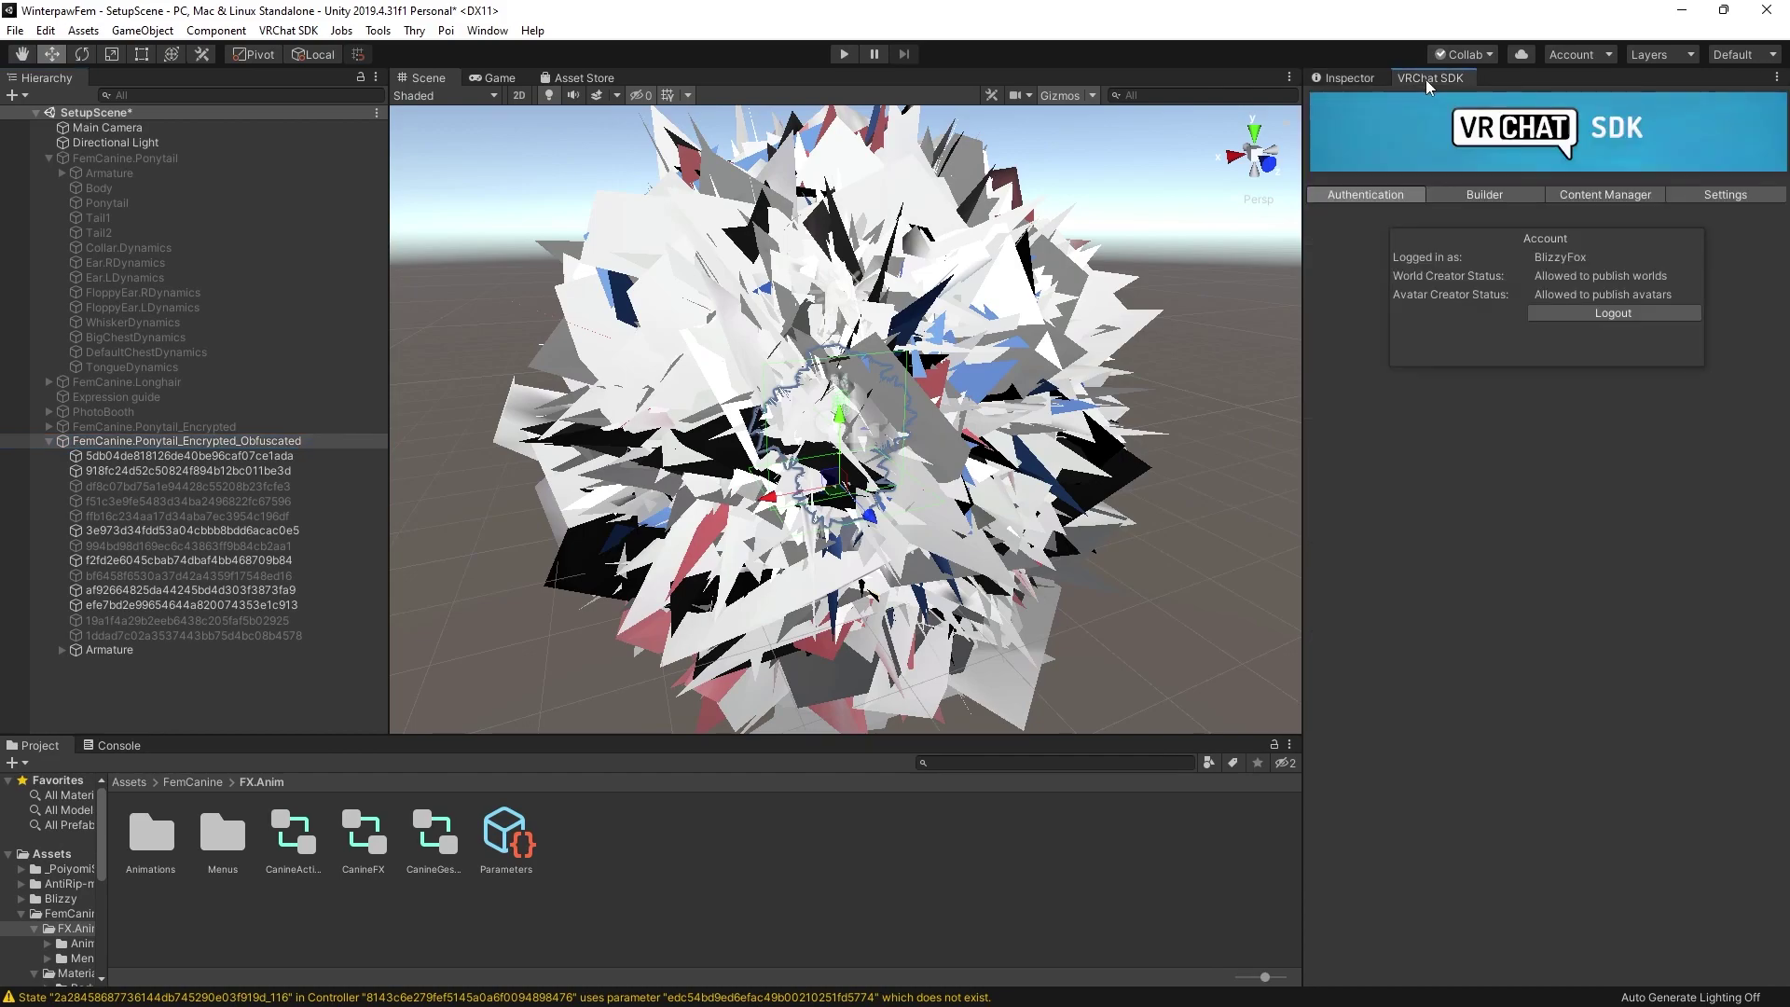
left_click(1446, 194)
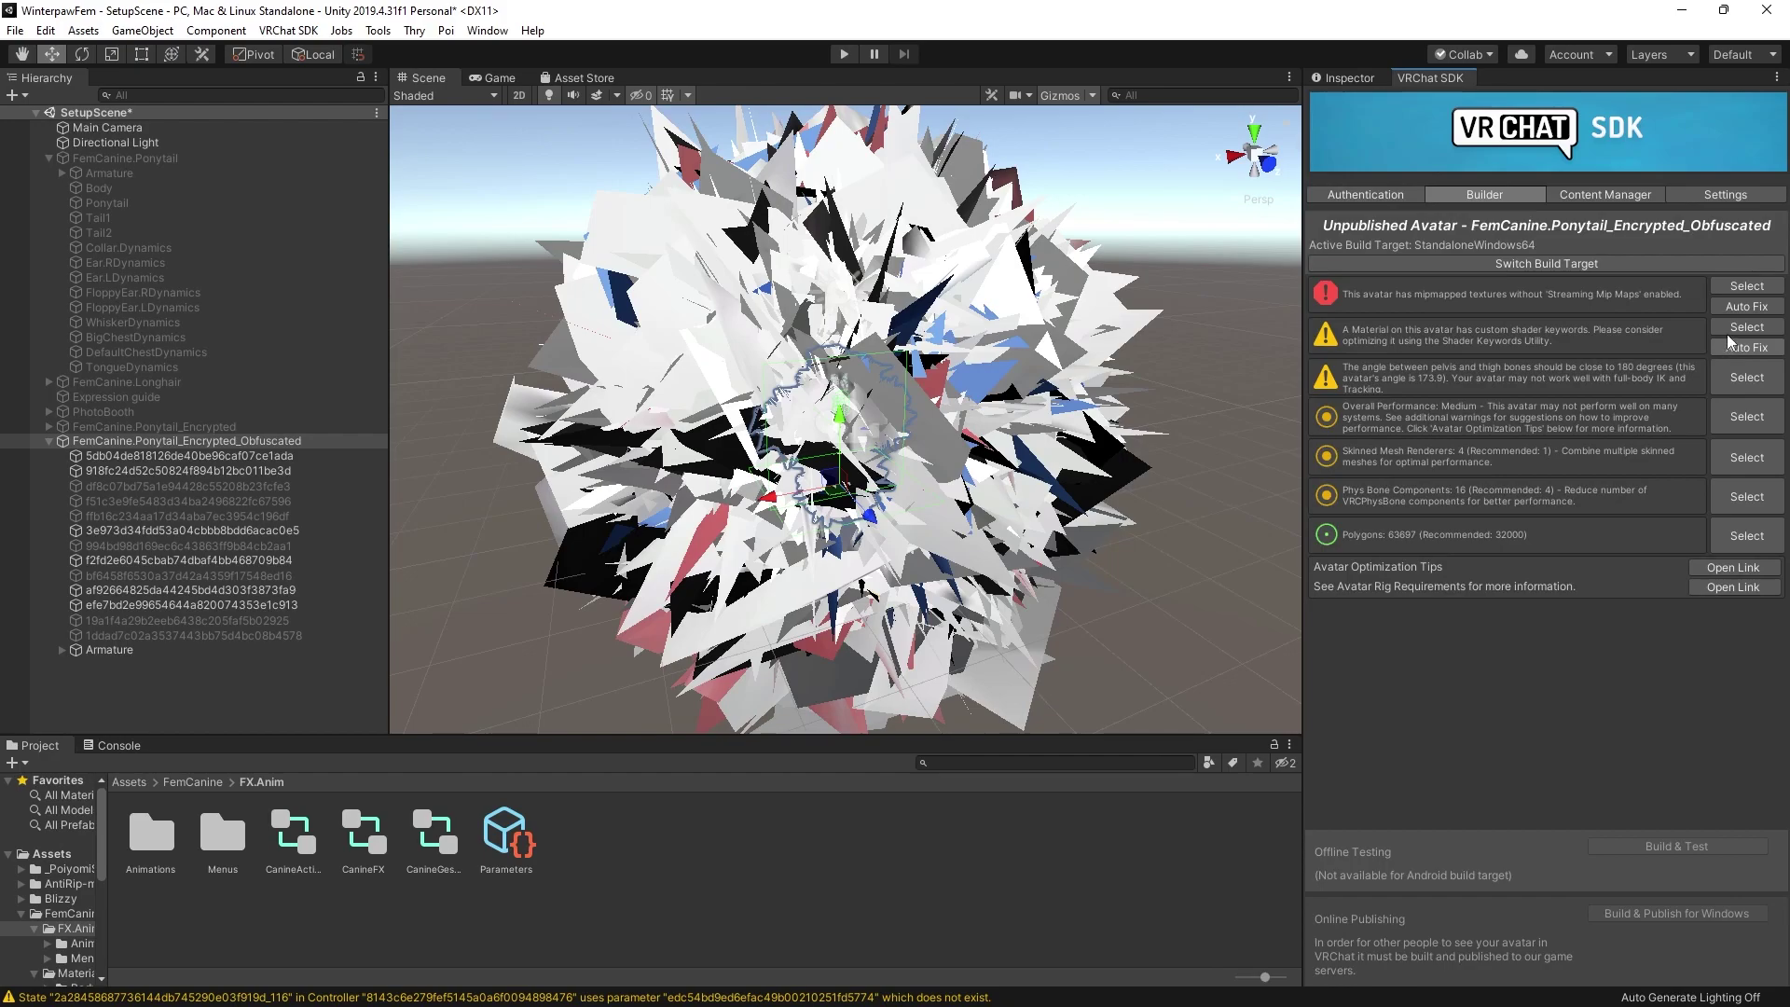
left_click(1743, 306)
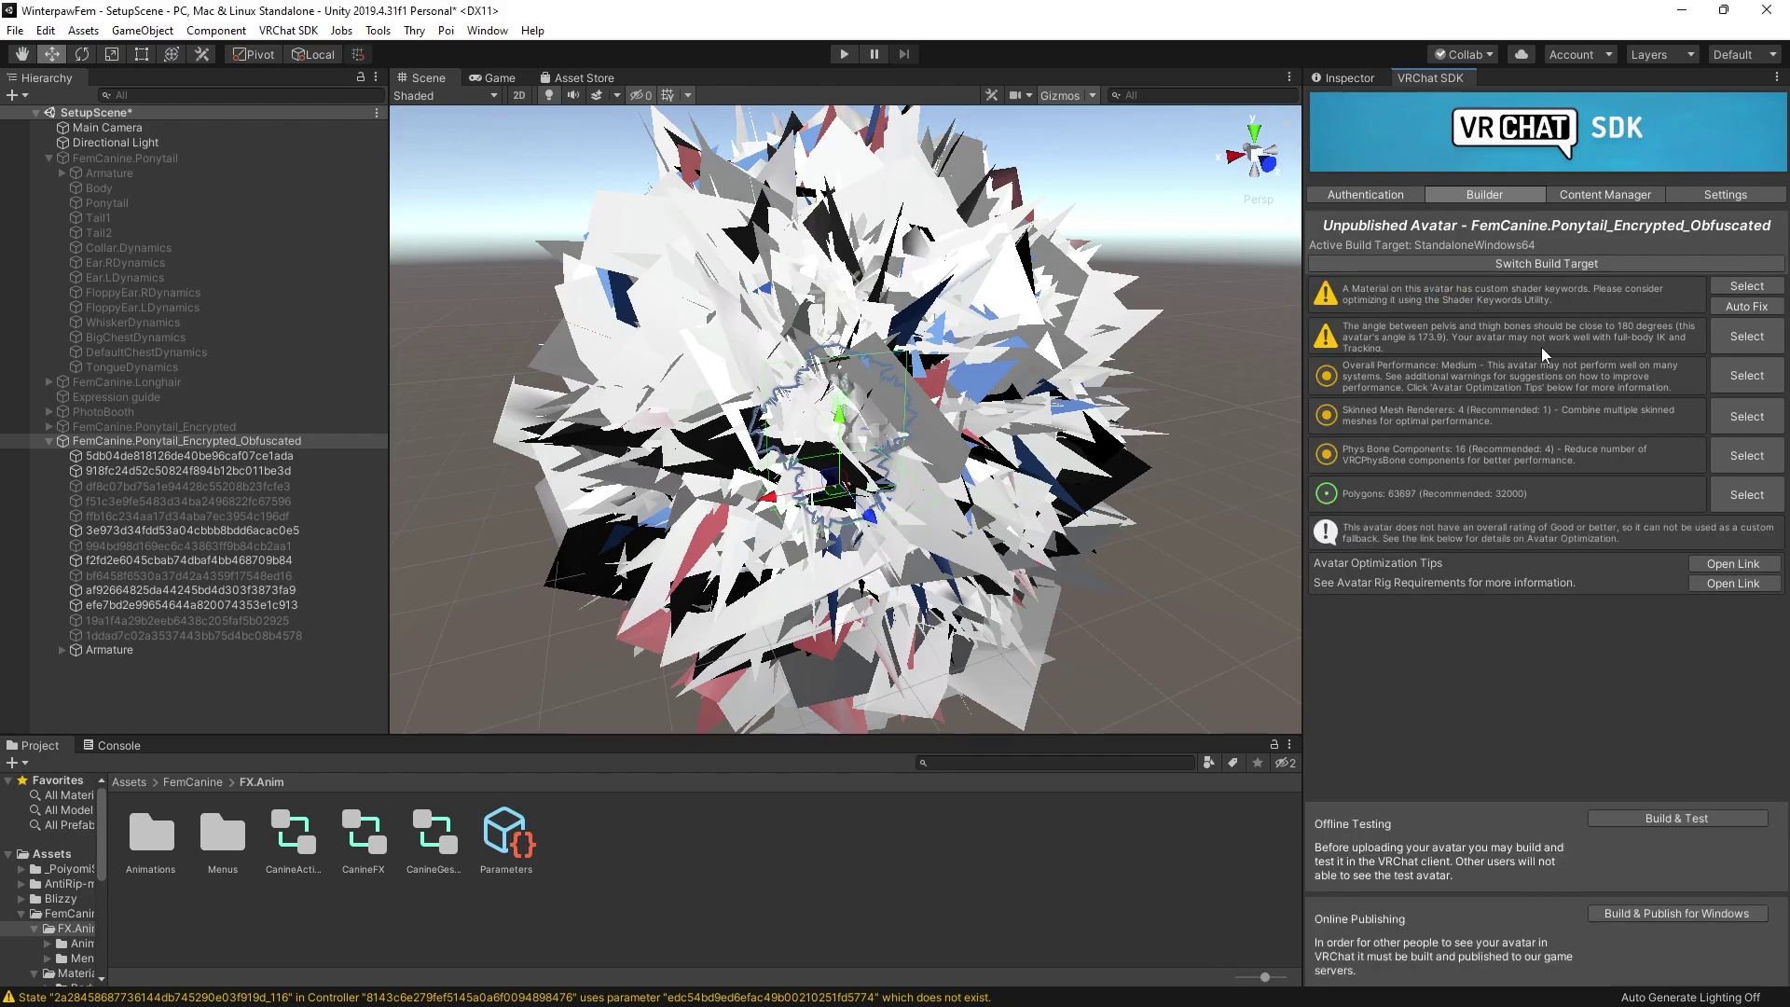
left_click(1656, 915)
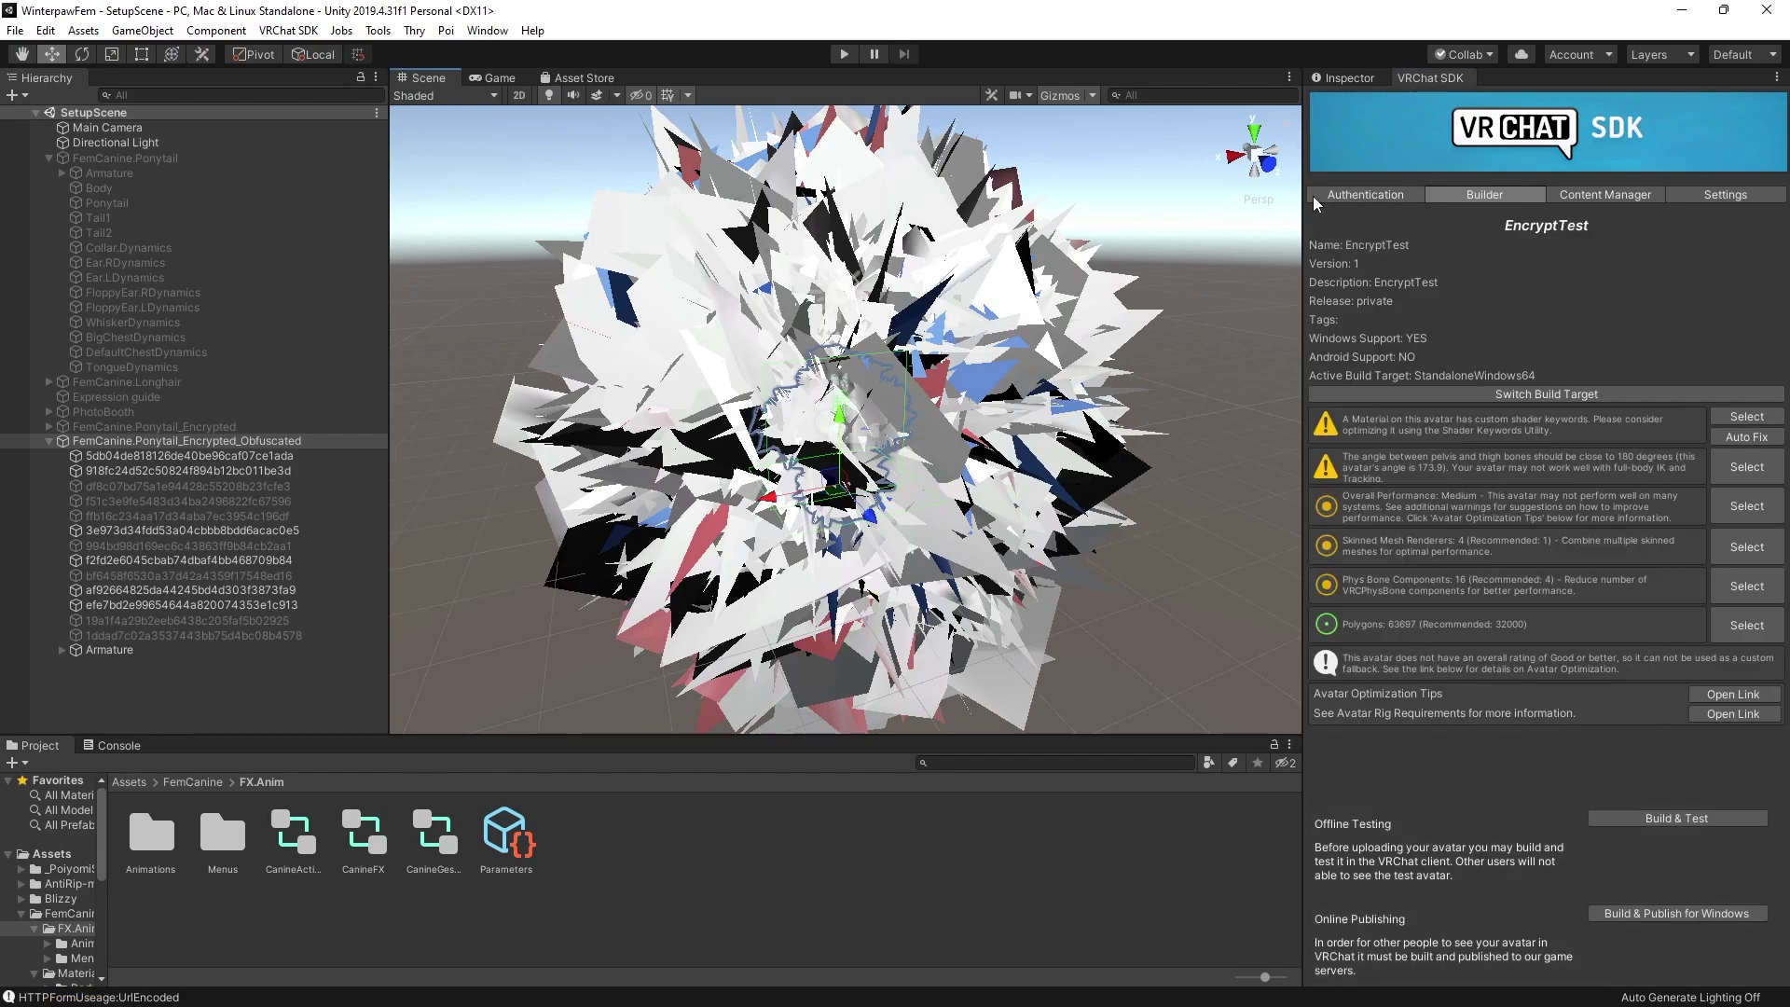
left_click(1344, 77)
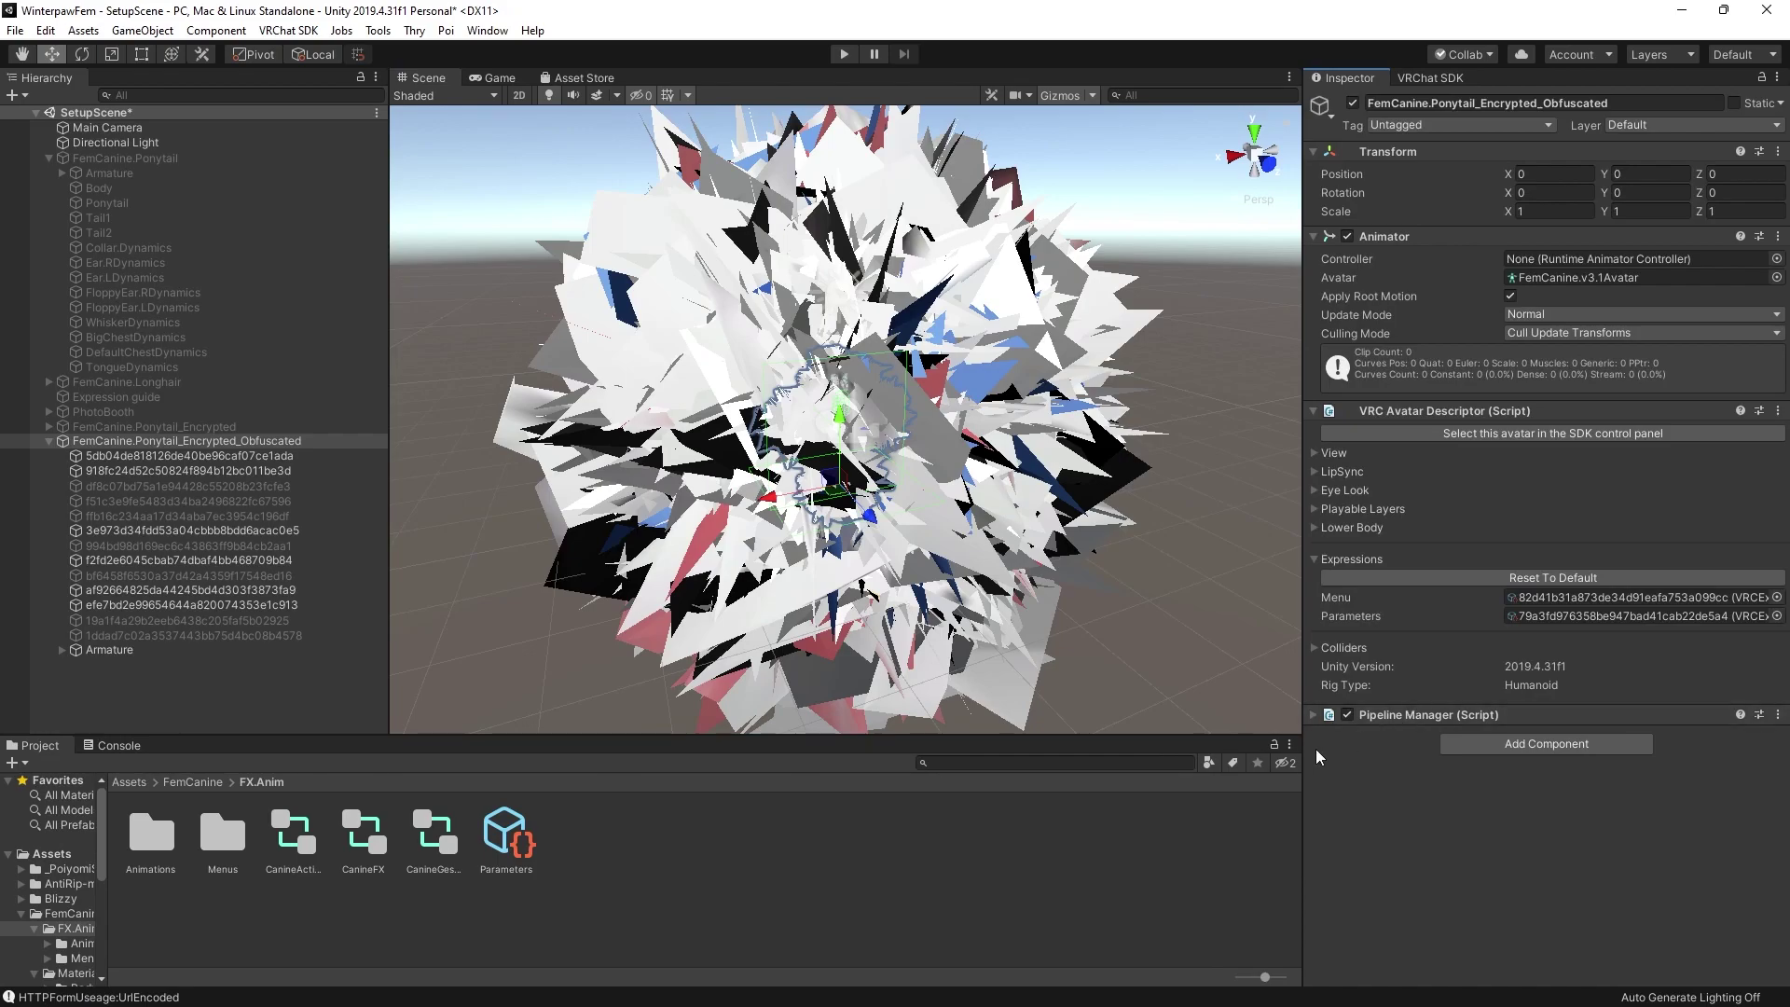
- Copy the Blueprint ID from the obfuscated avatar's Pipeline Manager
left_click(1312, 713)
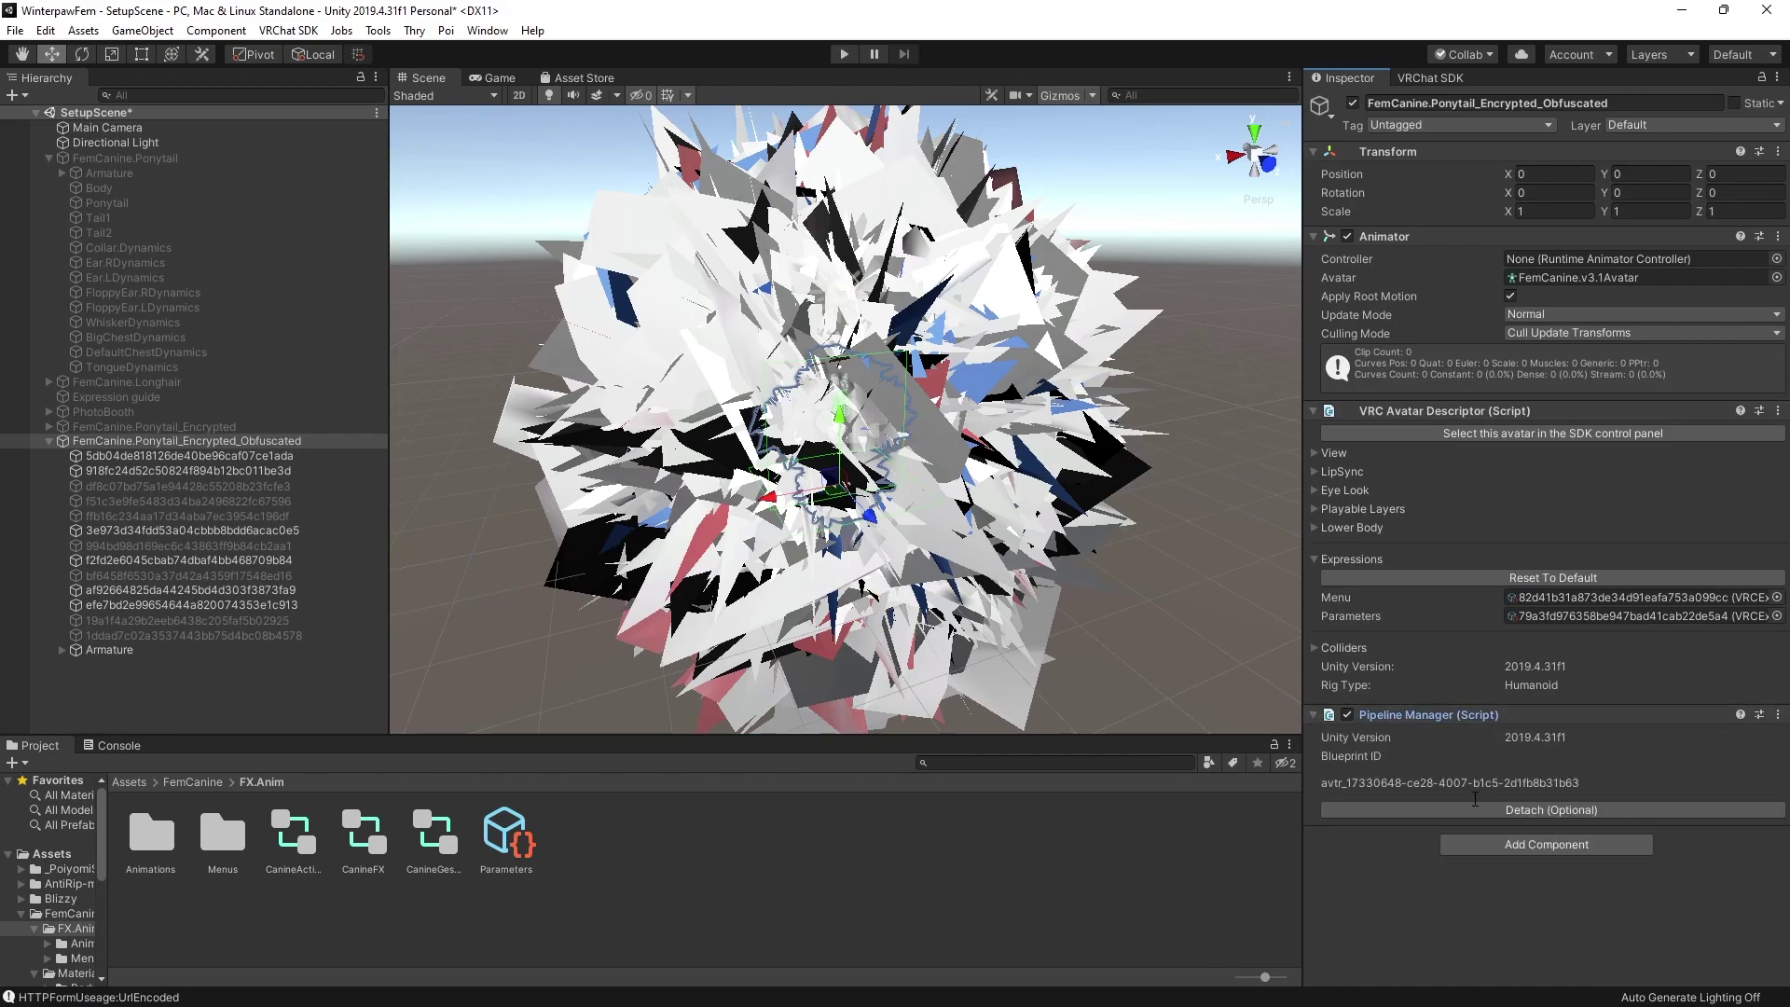
left_click(1404, 774)
key("ctrl+c")
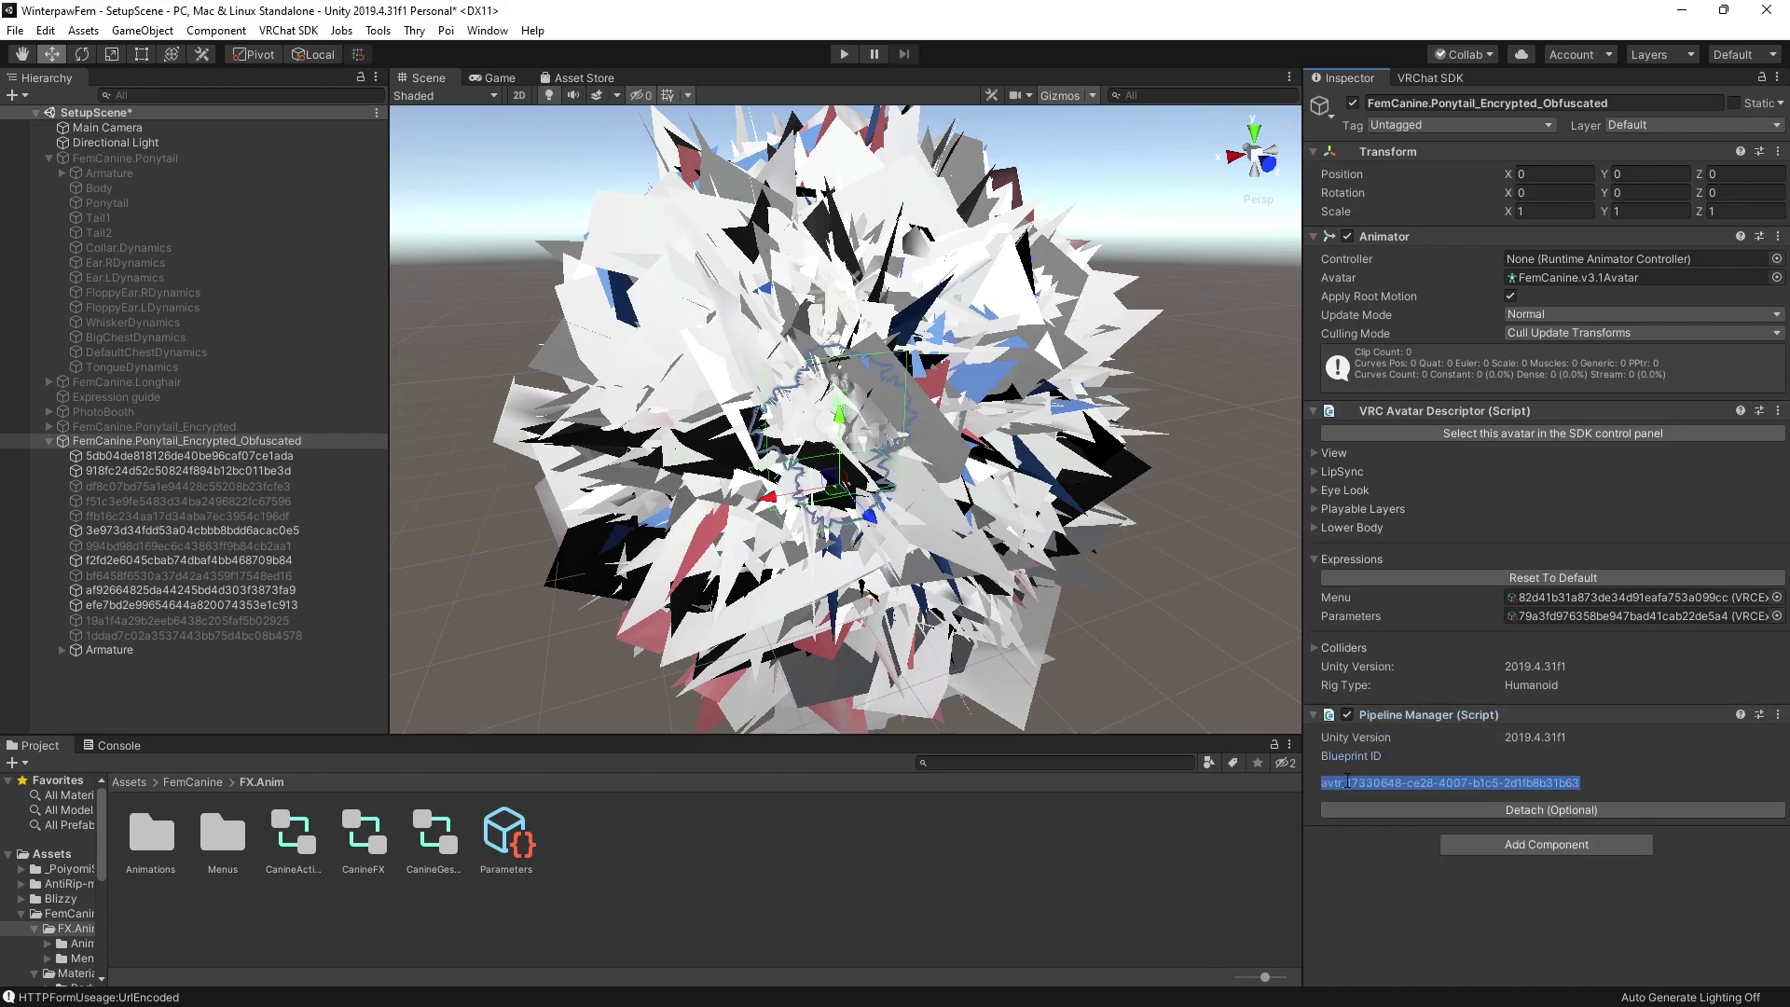
right_click(1338, 781)
left_click(1378, 791)
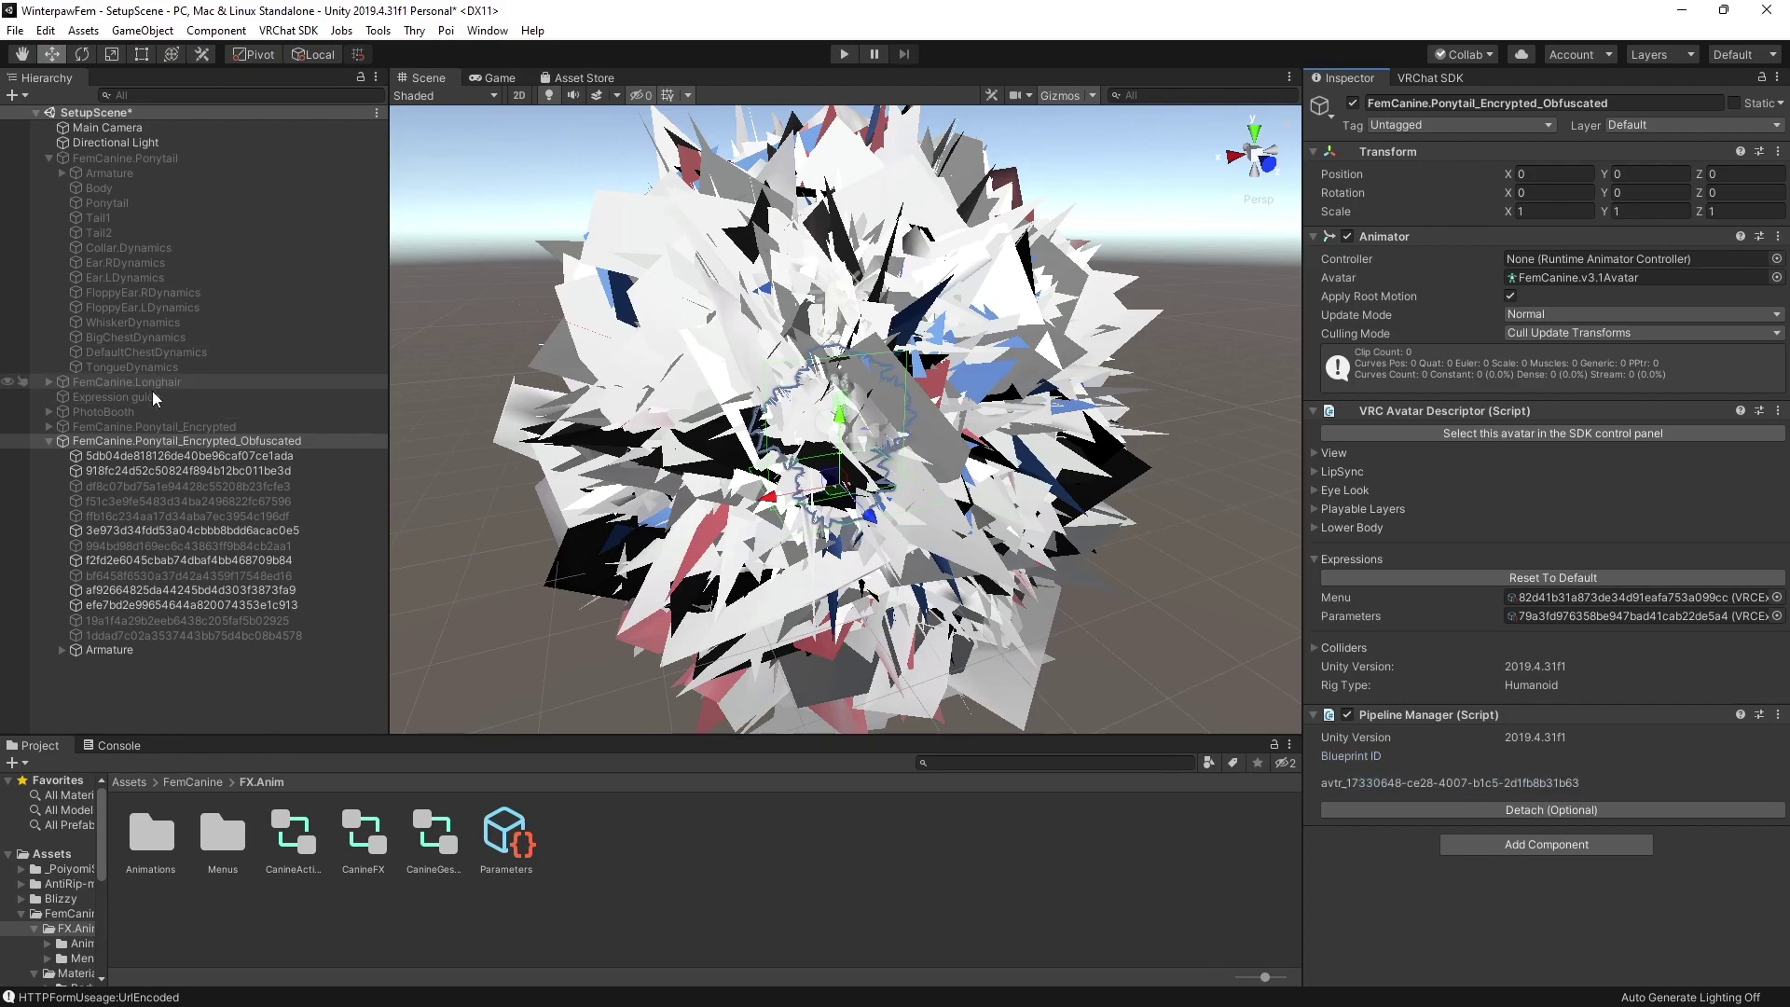
- Paste the Blueprint ID into the original FemCanine.Ponytail's Pipeline Manager and attach it
left_click(171, 157)
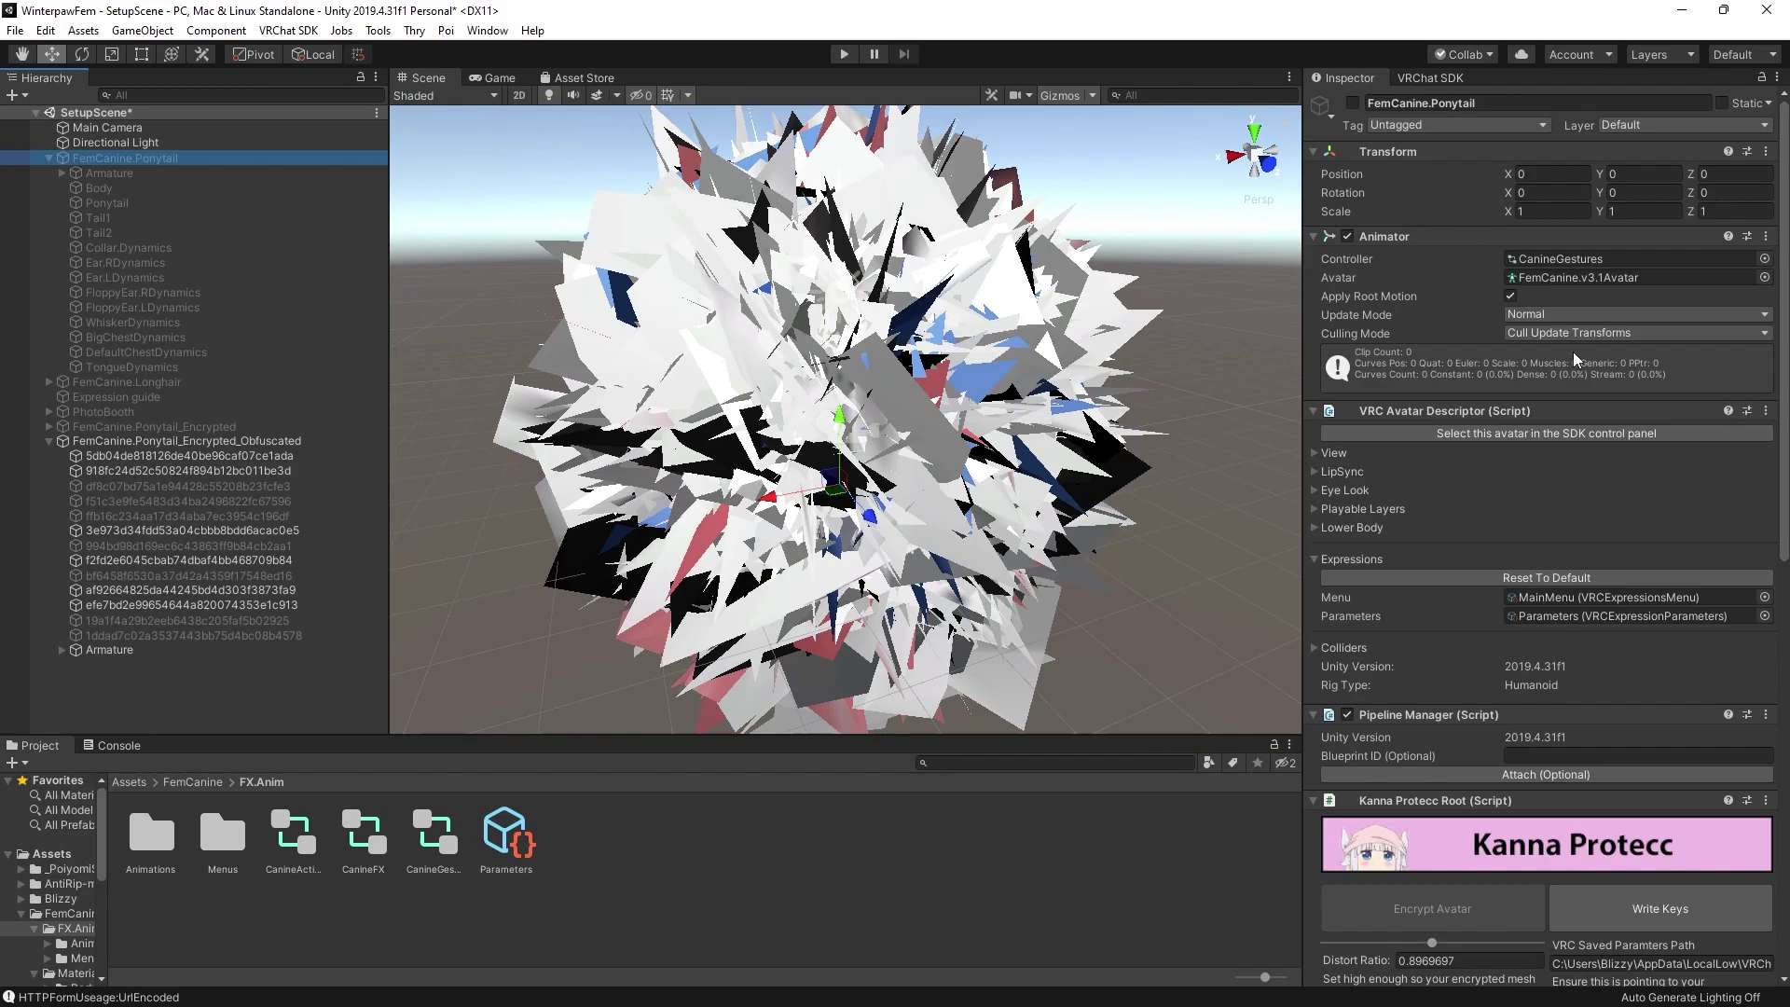
scroll(1536, 457, "down", 5)
scroll(1419, 181, "up", 3)
scroll(1419, 181, "down", 5)
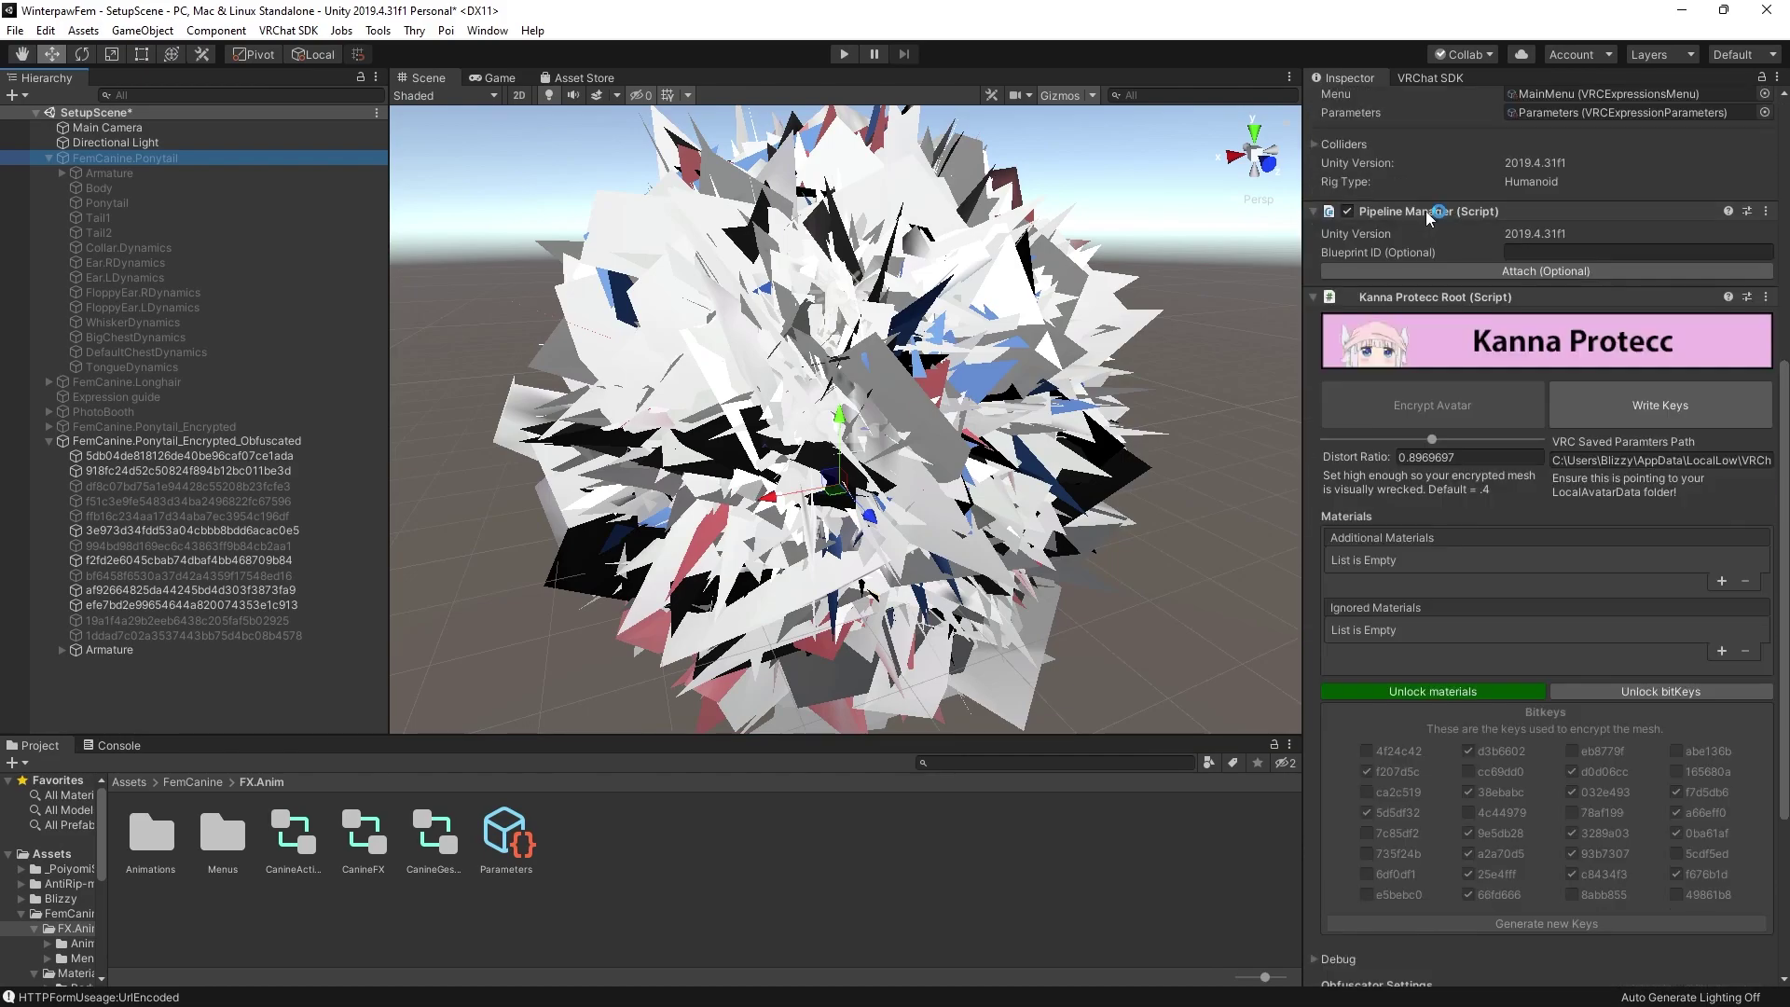
left_click(1594, 252)
key("ctrl+v")
left_click(1575, 270)
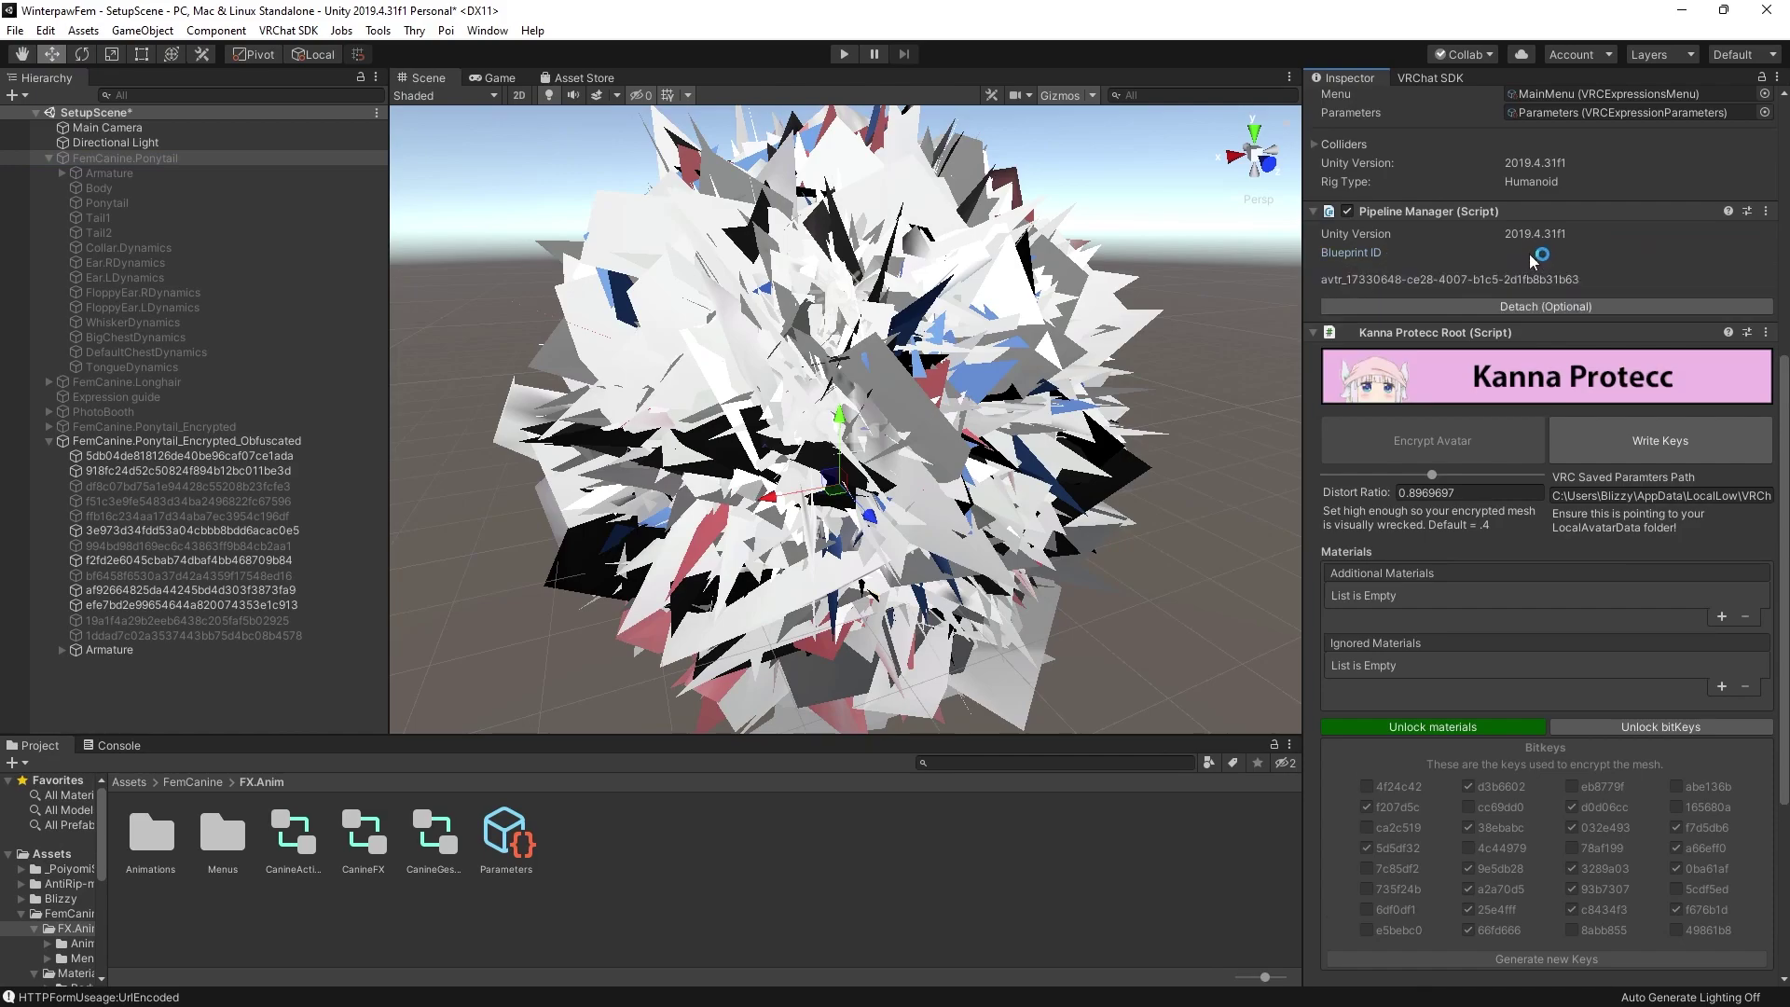
left_click_drag(1321, 280, 1573, 280)
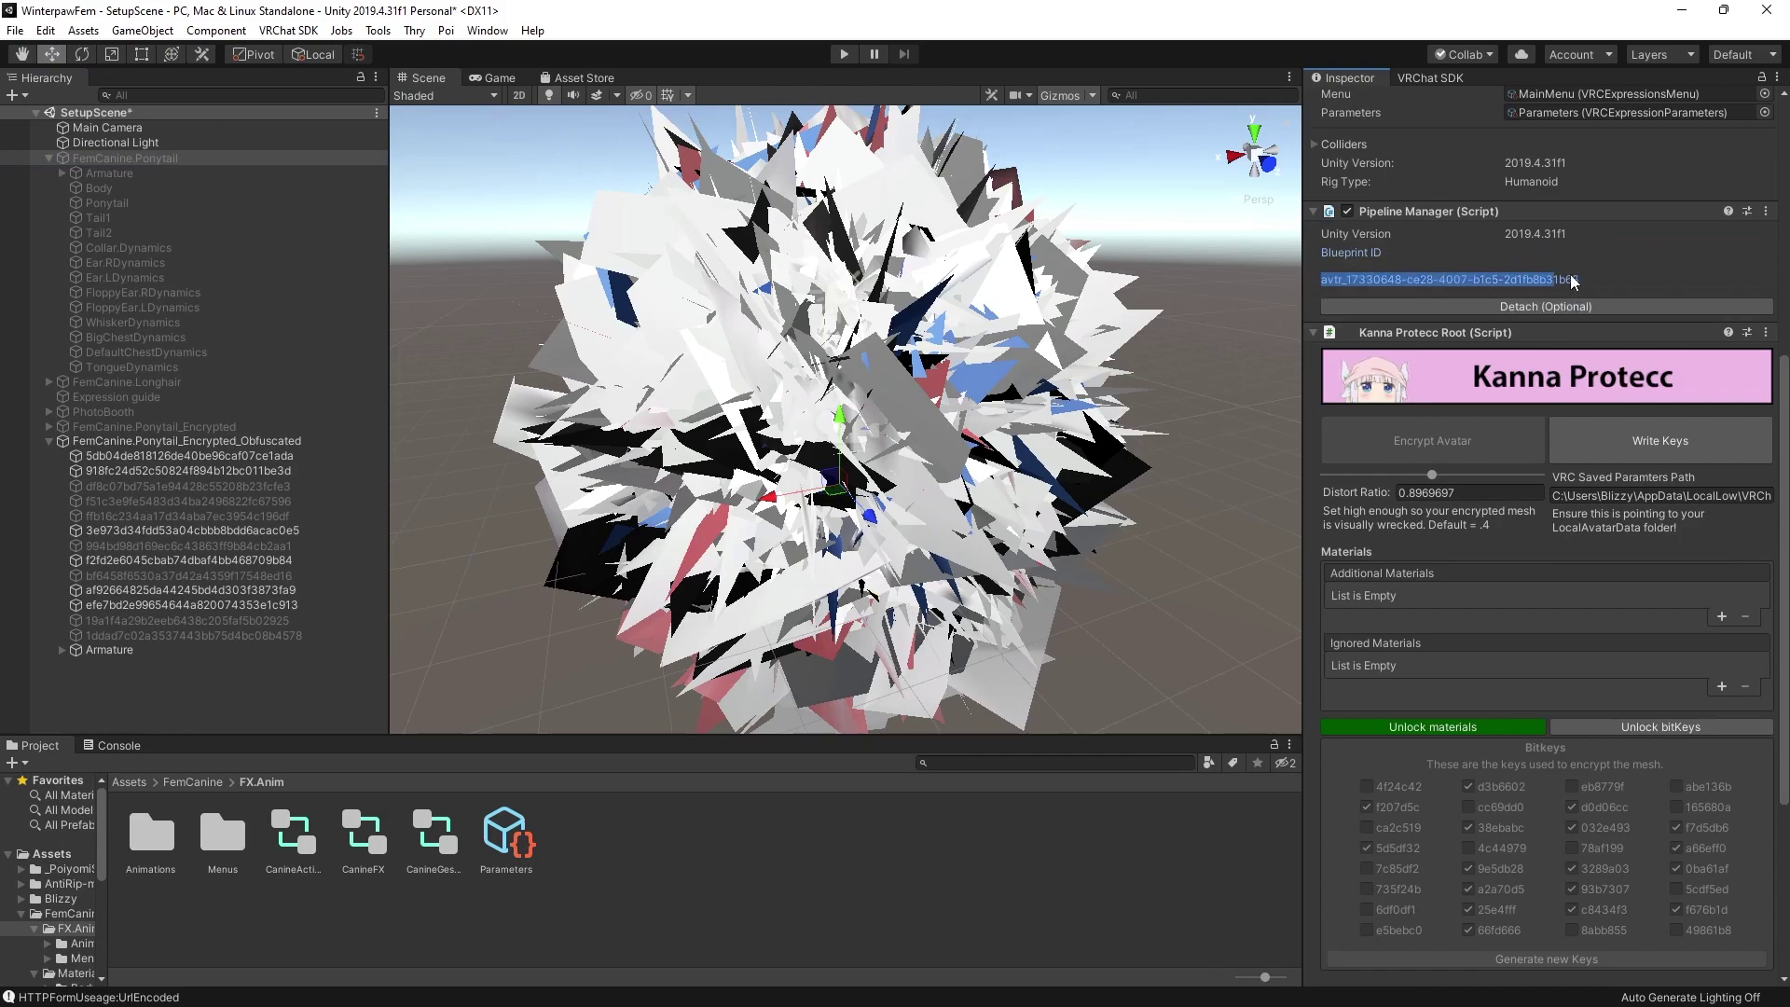
left_click(1592, 275)
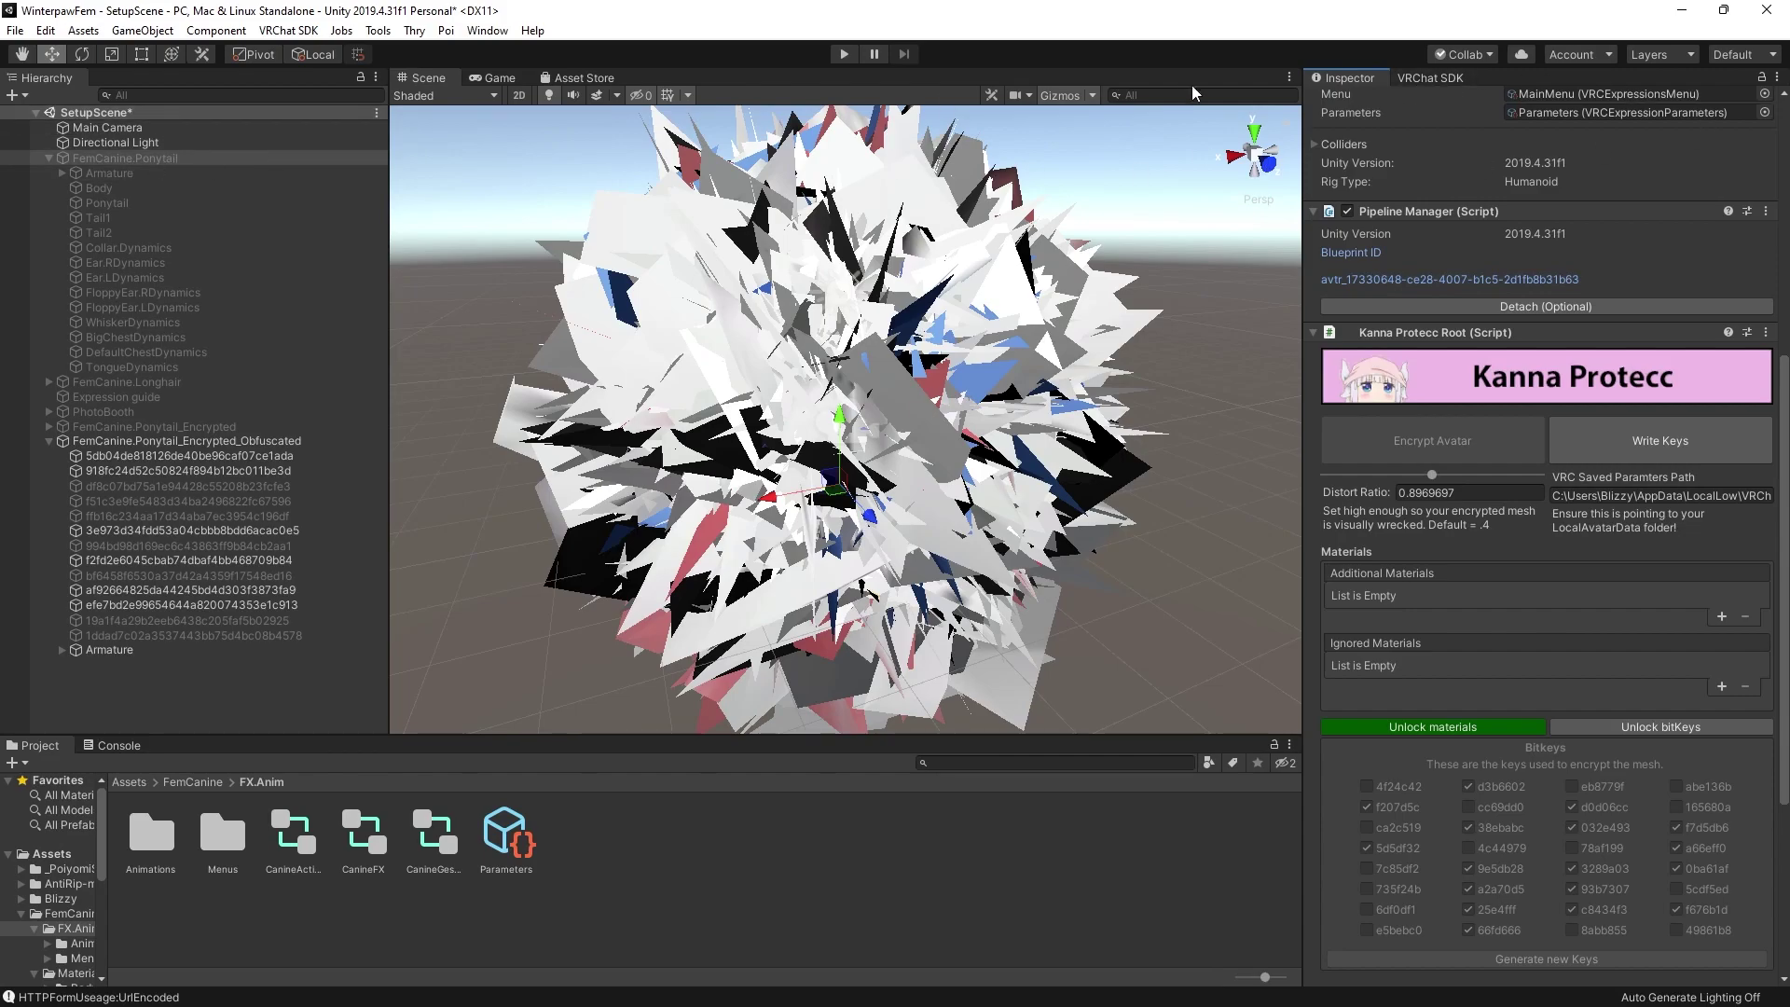
scroll(1378, 147, "up", 6)
scroll(1389, 121, "down", 10)
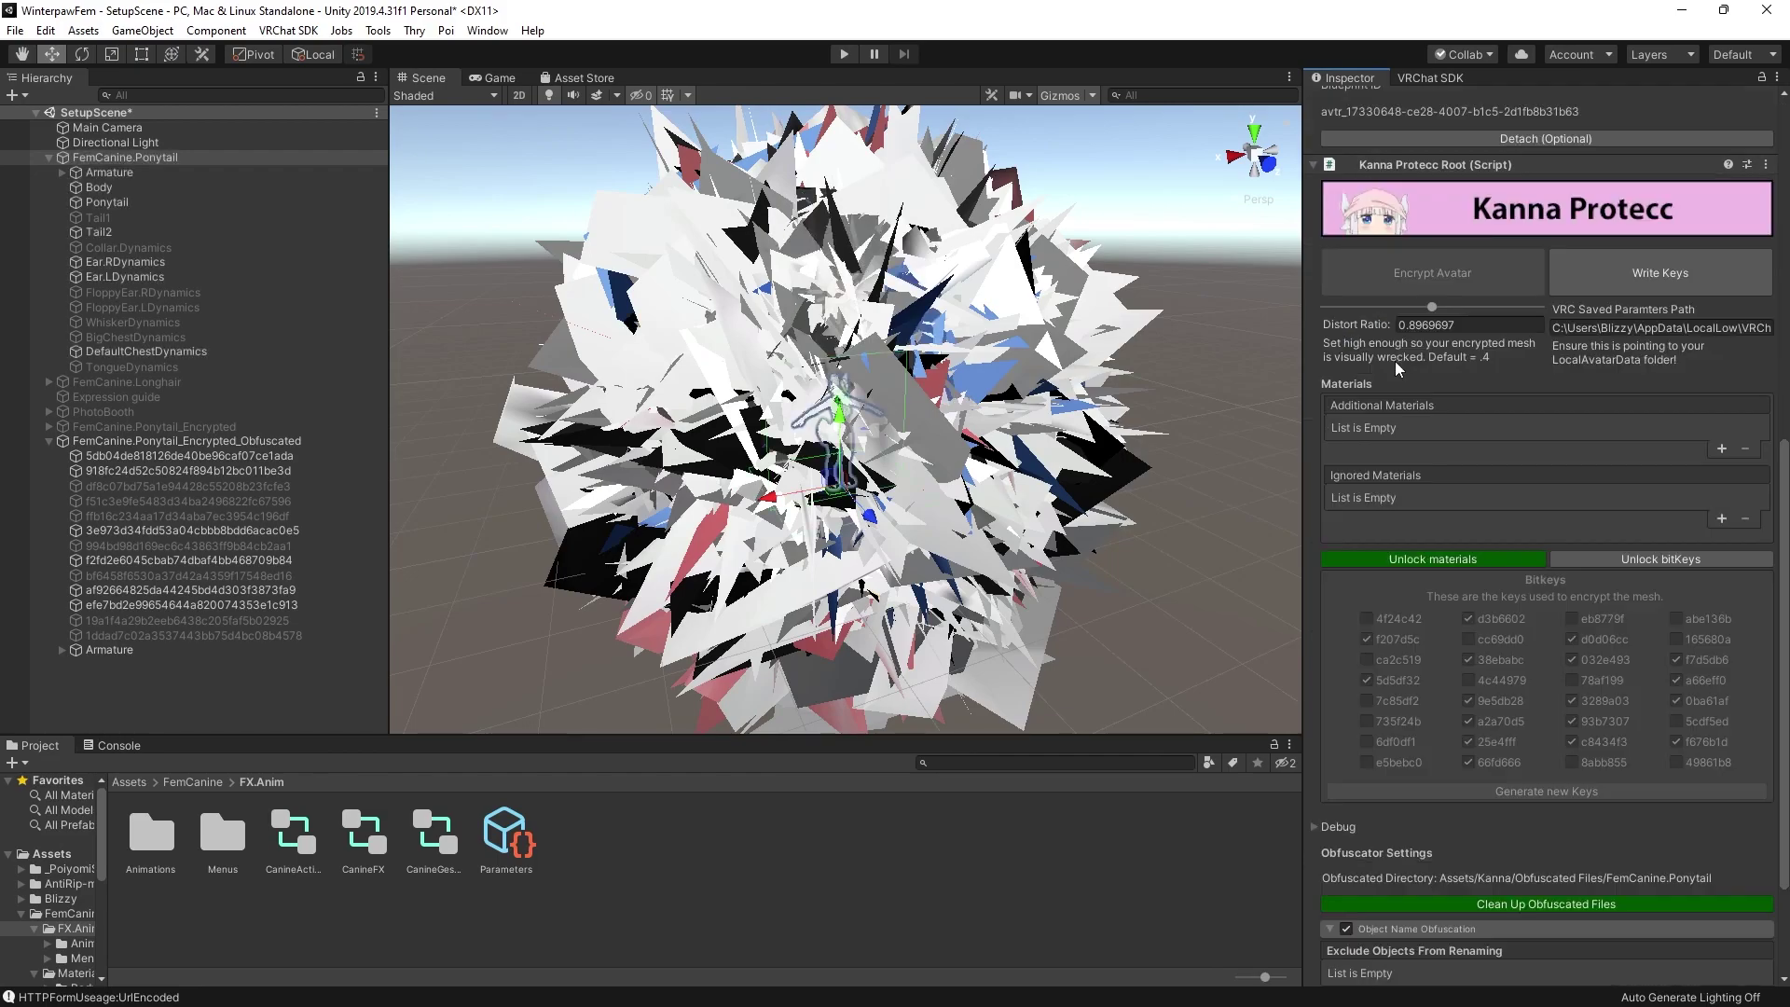
left_click(1417, 76)
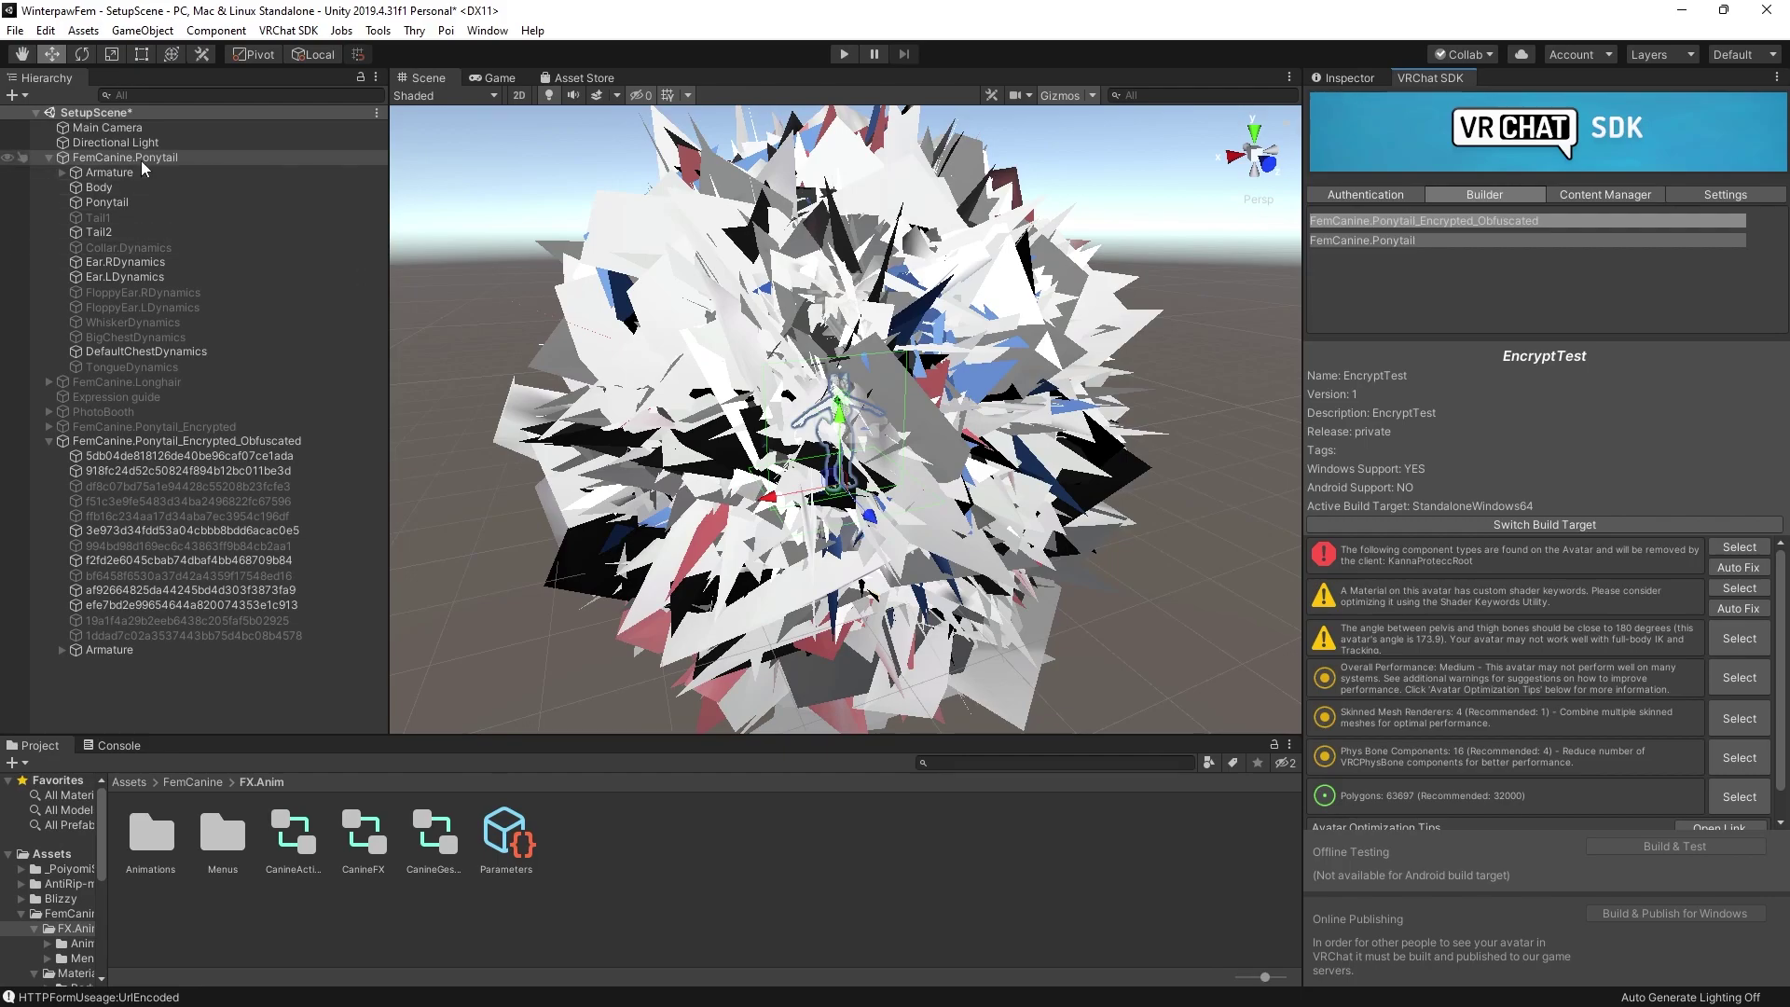
left_click(1340, 79)
scroll(1474, 332, "up", 6)
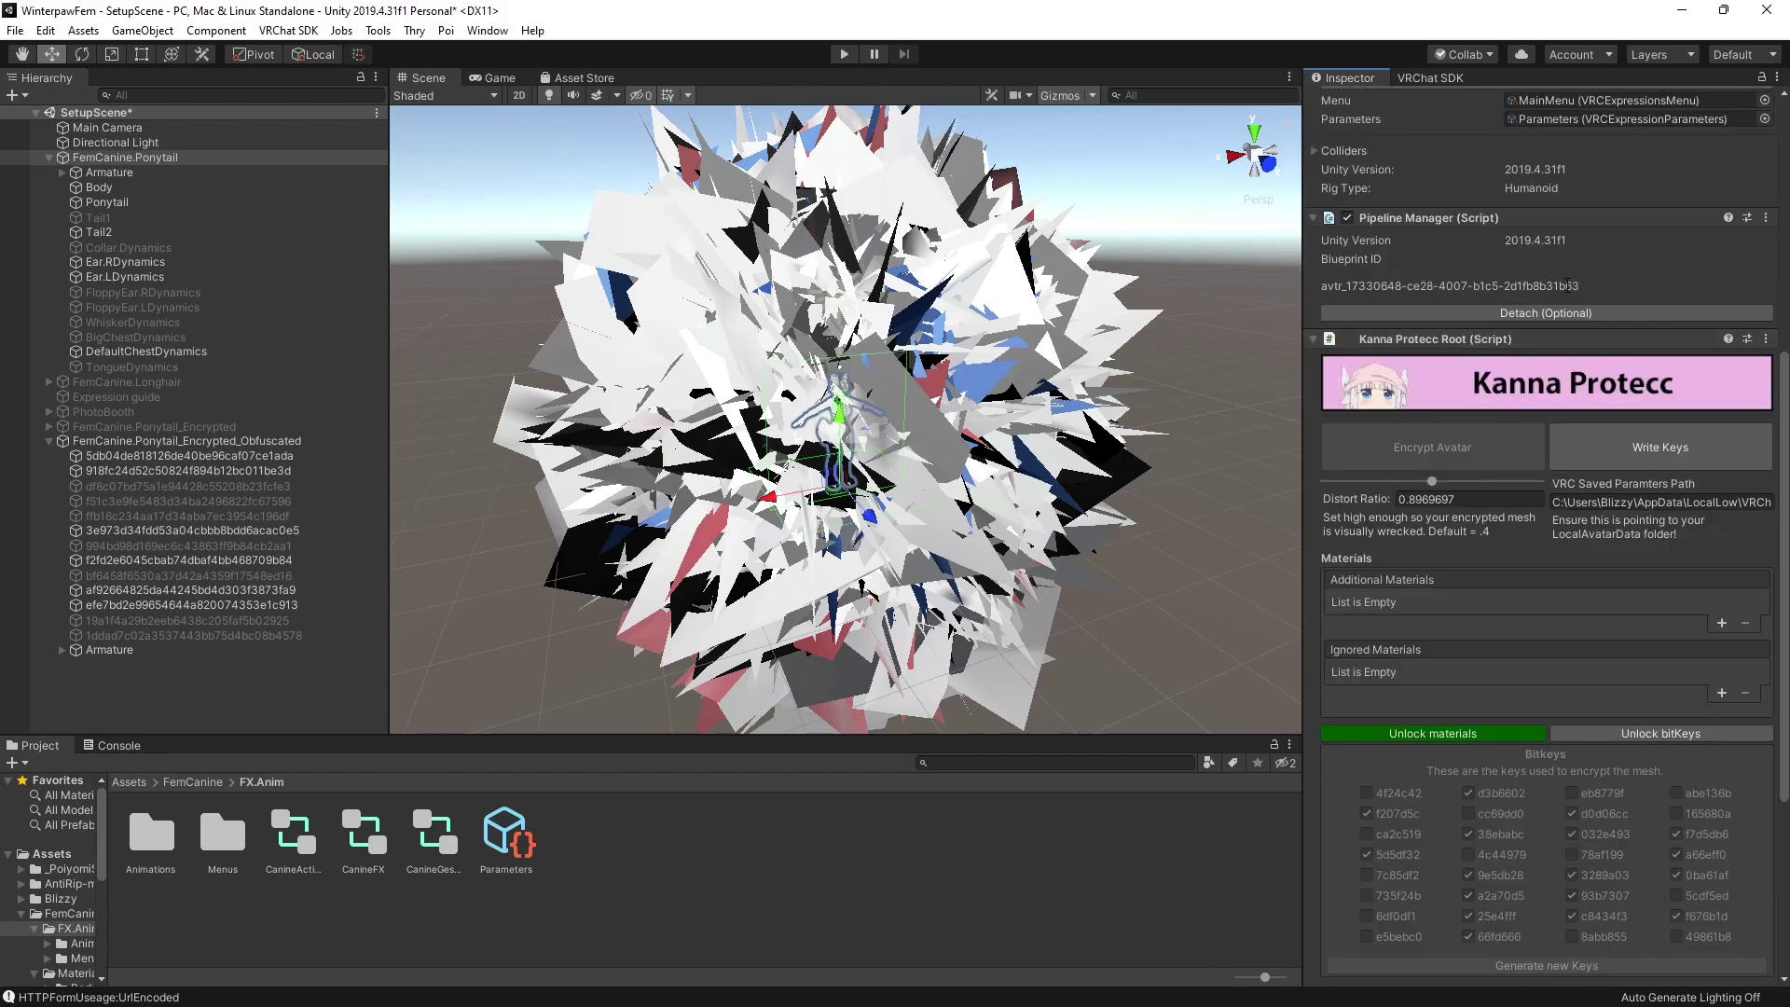
- Write the Kanna Protecc encryption keys for VRChat and dismiss the success message
left_click(1569, 285)
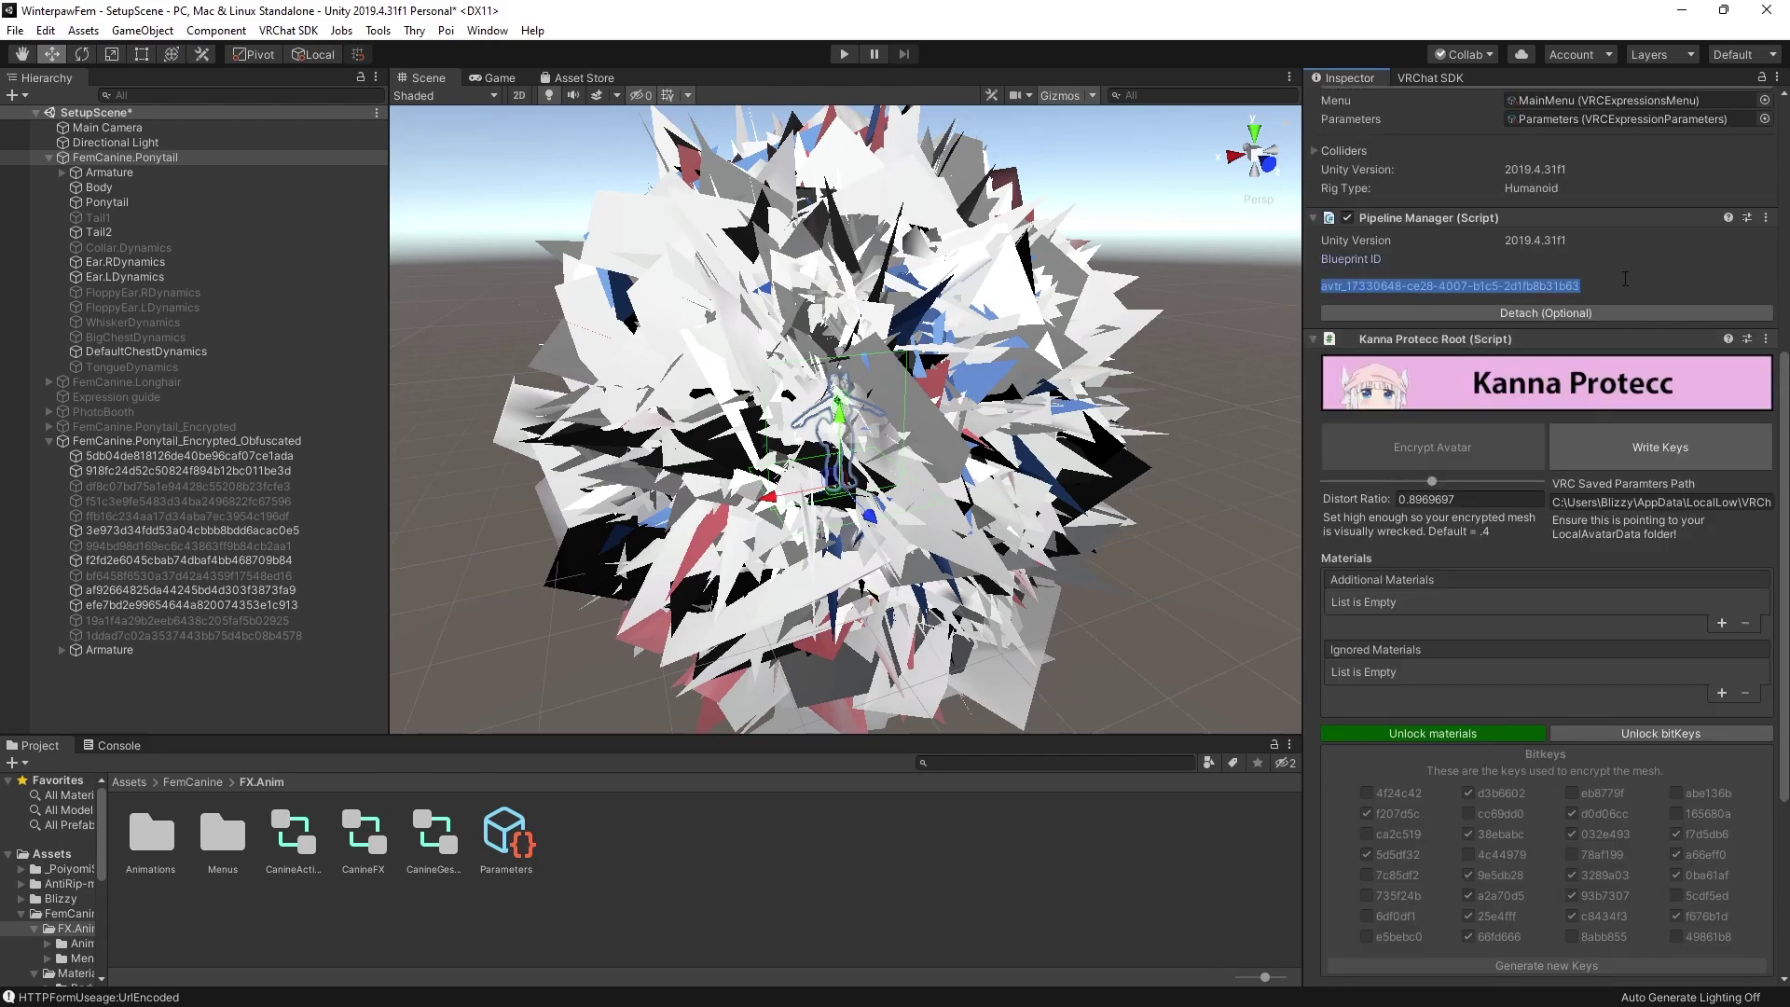
left_click(1652, 449)
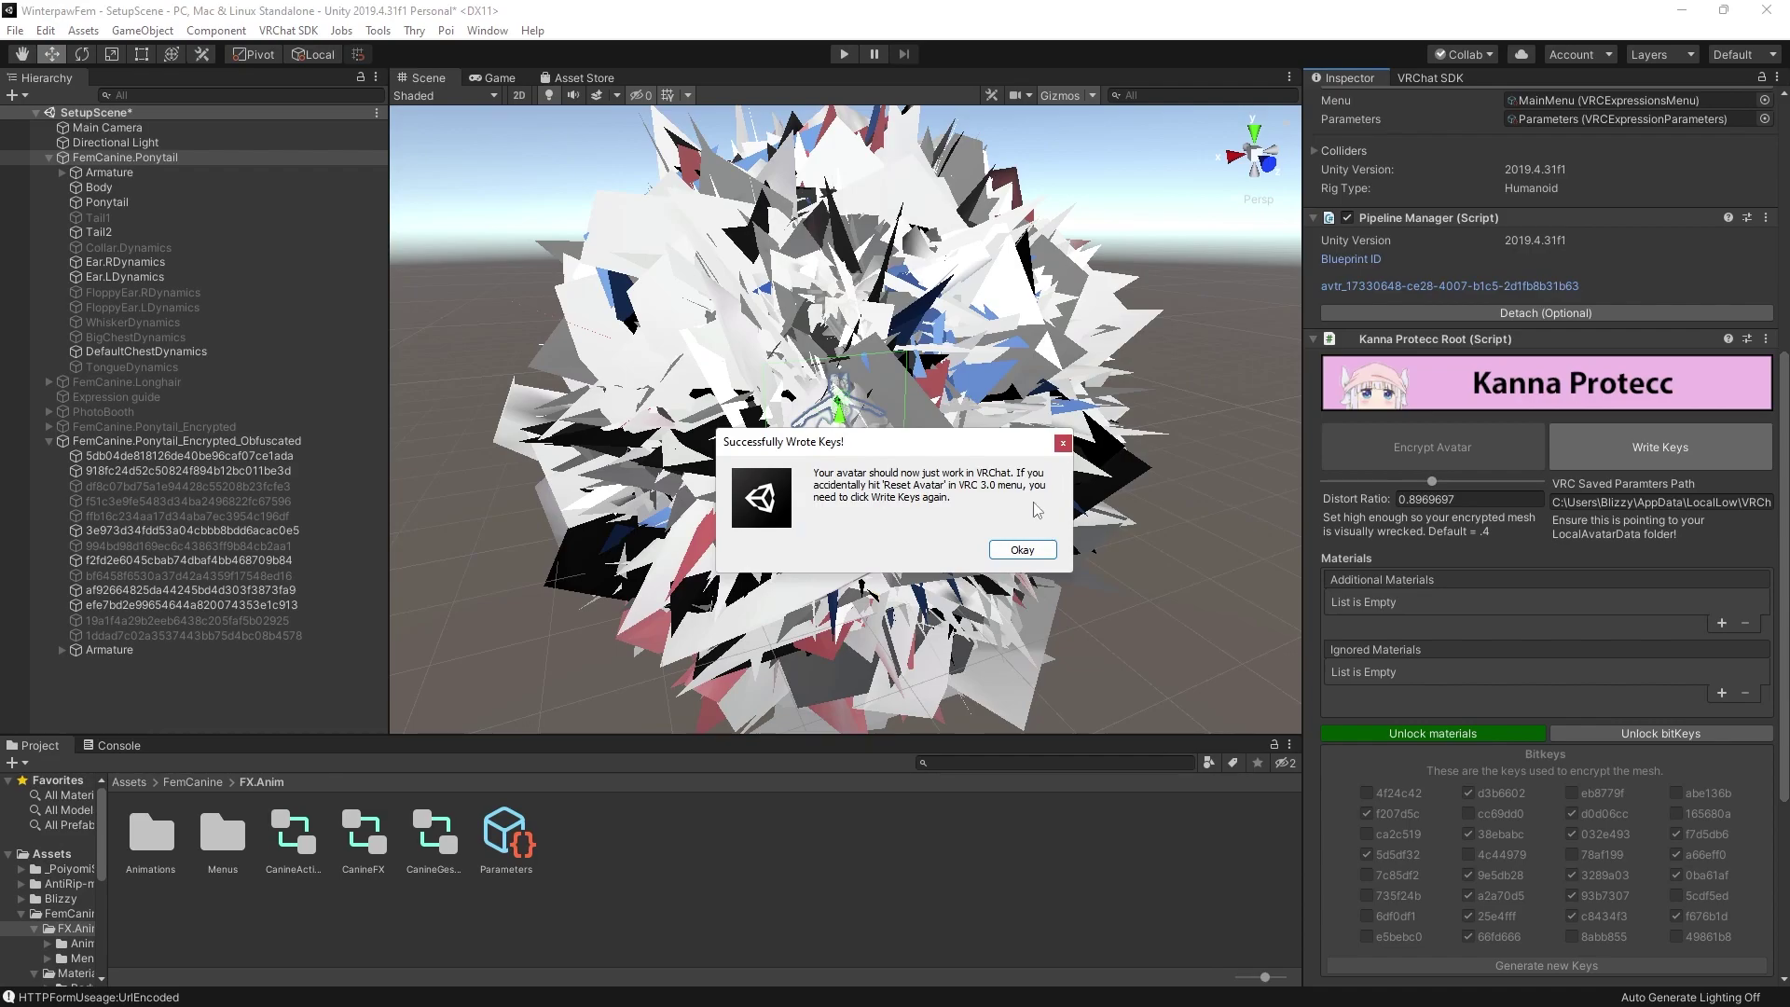
left_click(1024, 552)
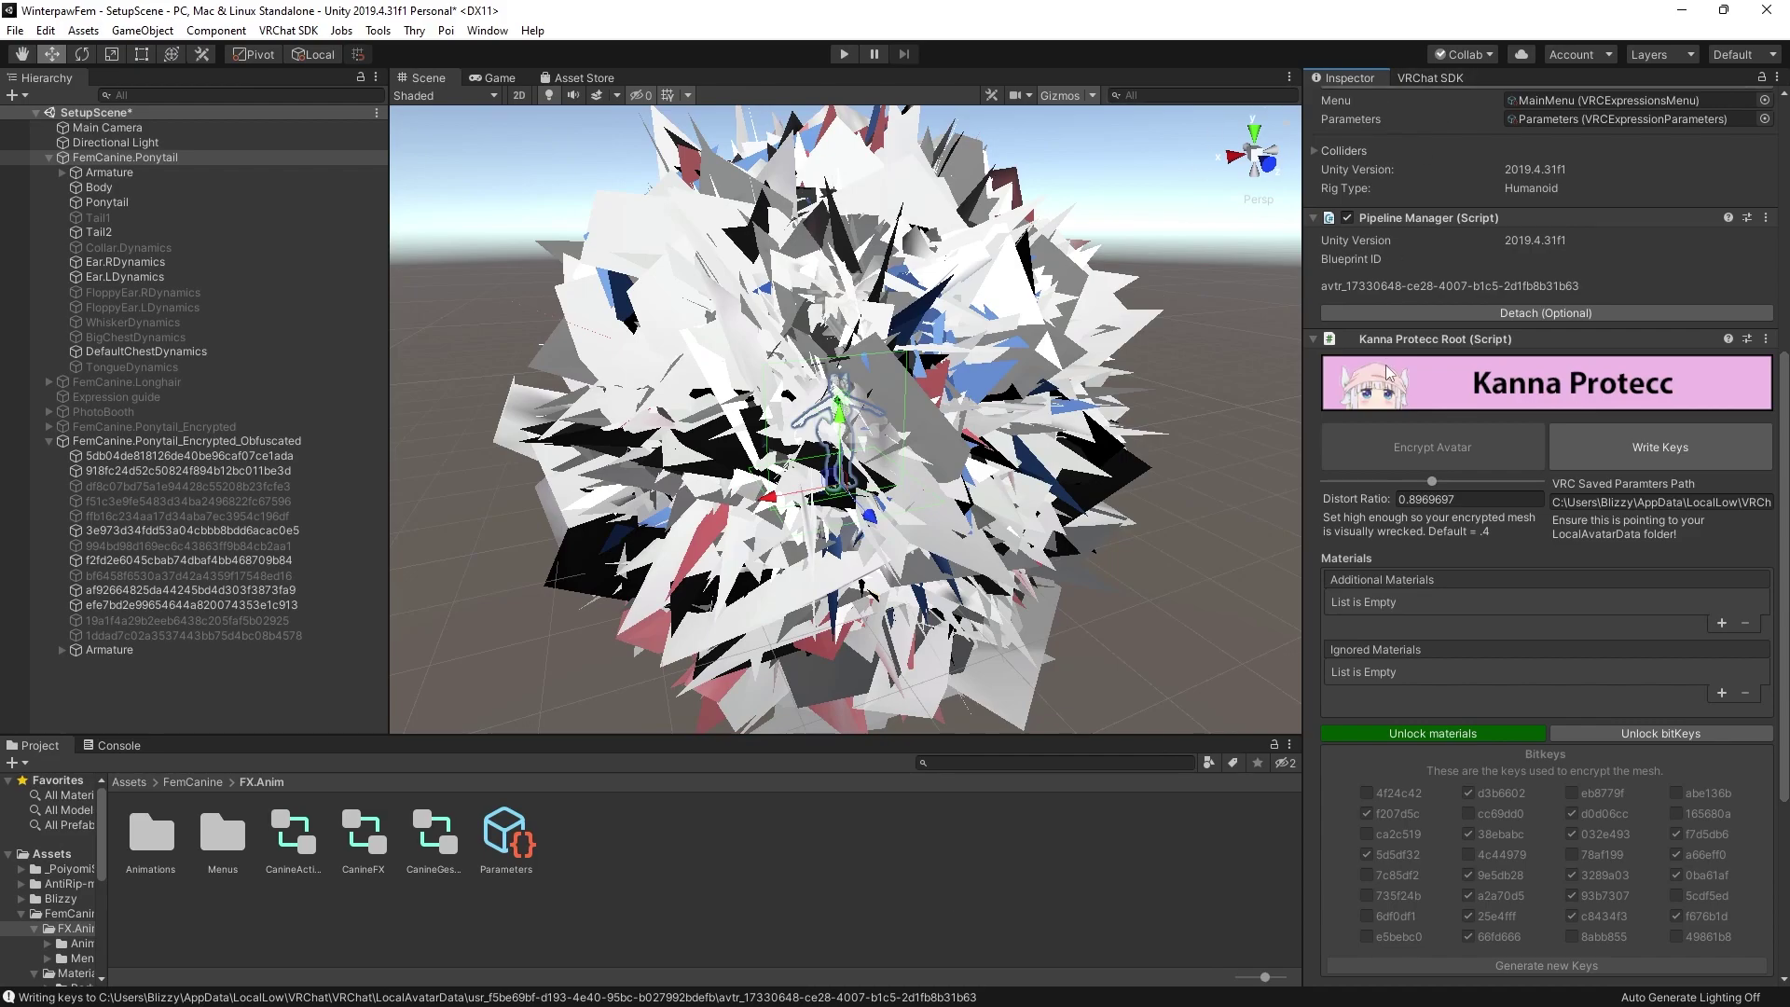
scroll(1634, 728, "up", 10)
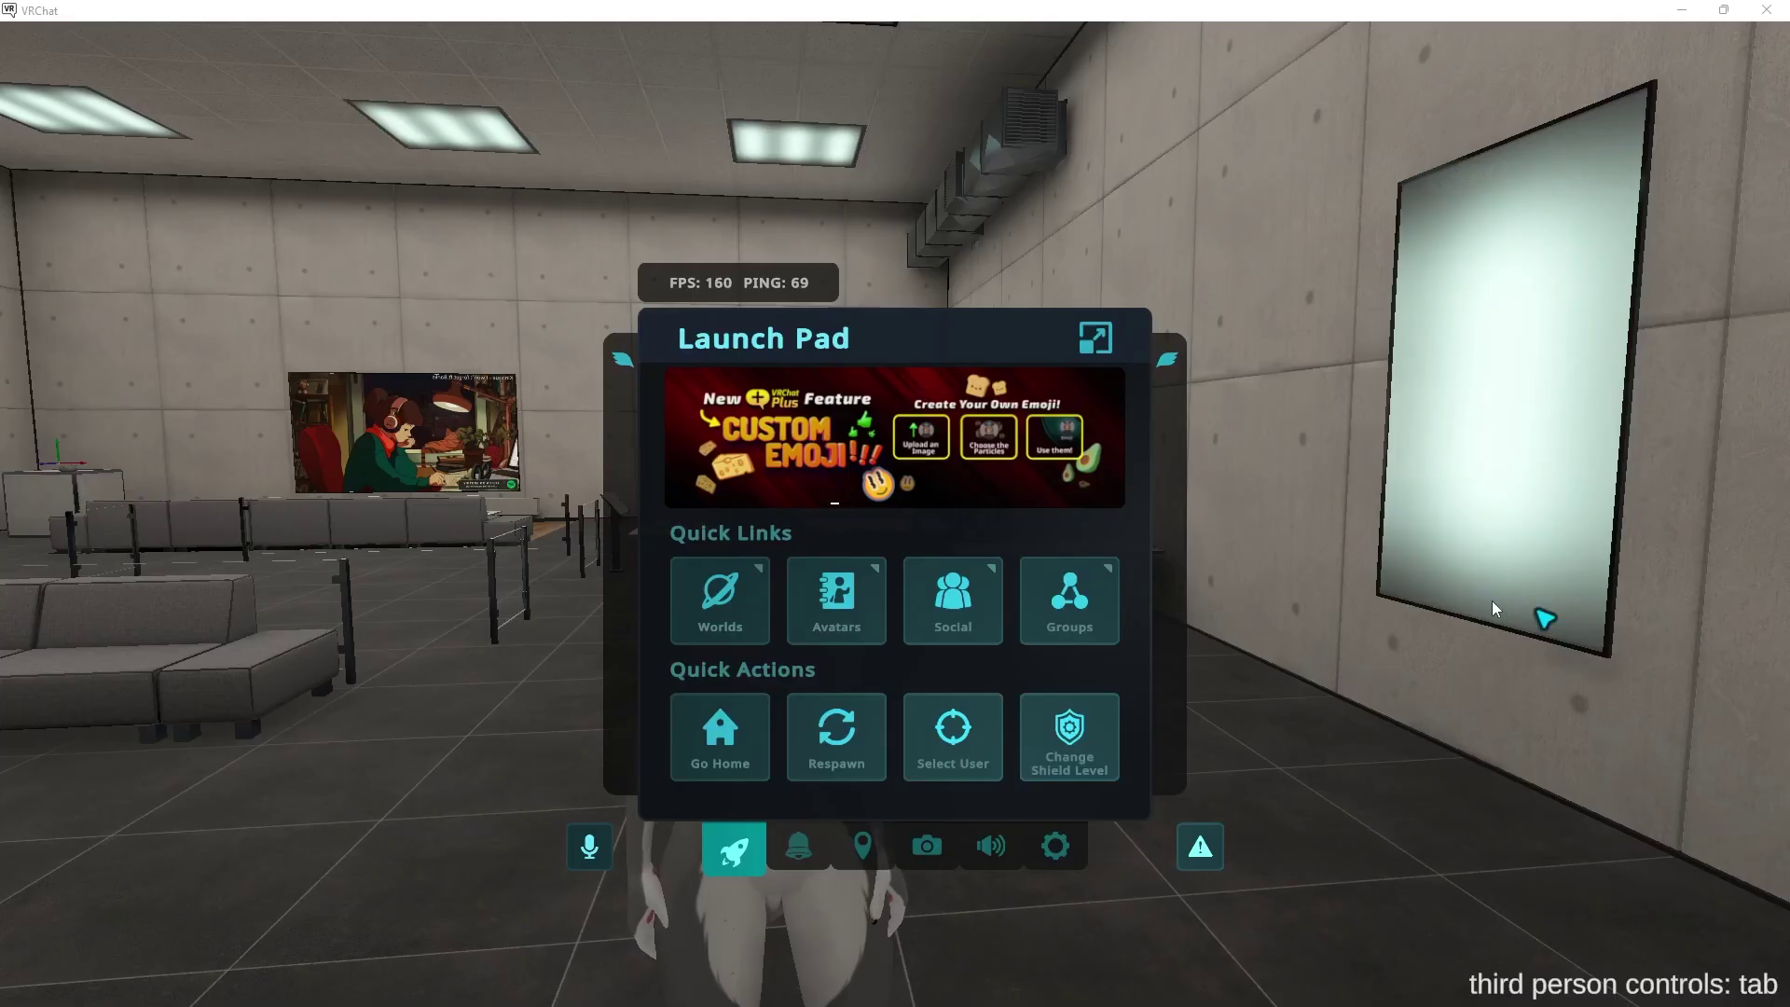
- Test the encrypted wolf avatar in VRChat by moving, crouching and opening its Action Menu
key("Escape")
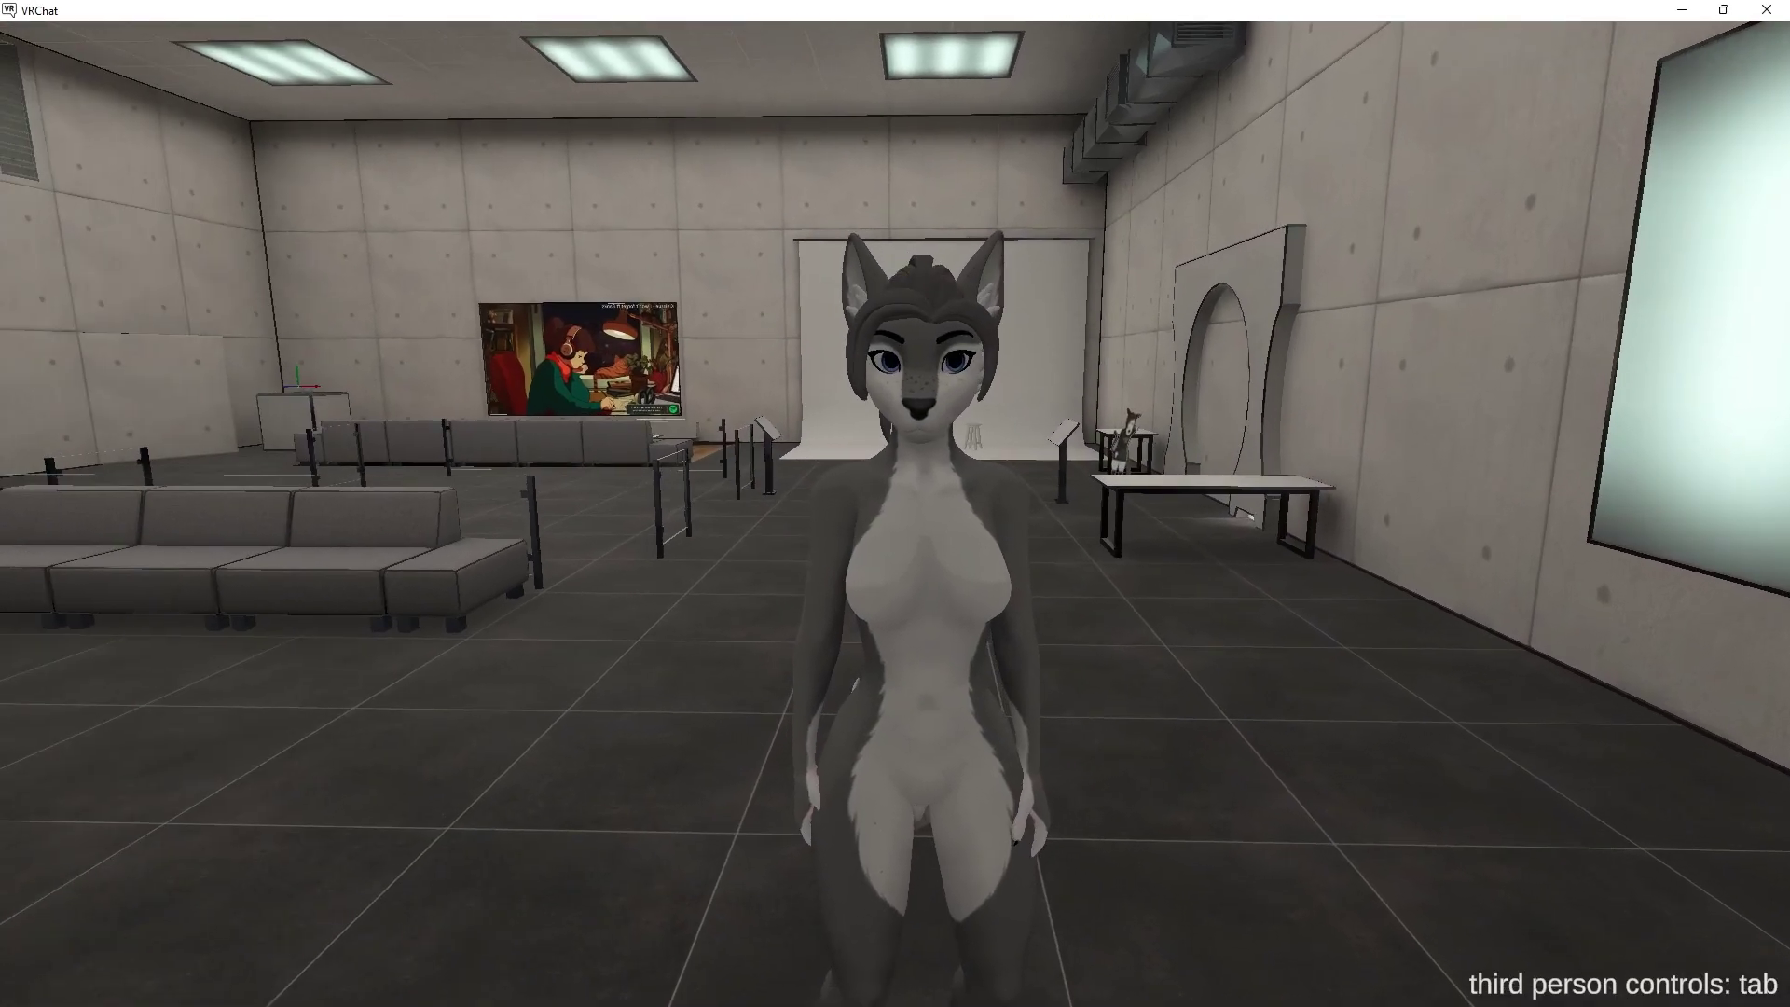
key("c")
key("c")
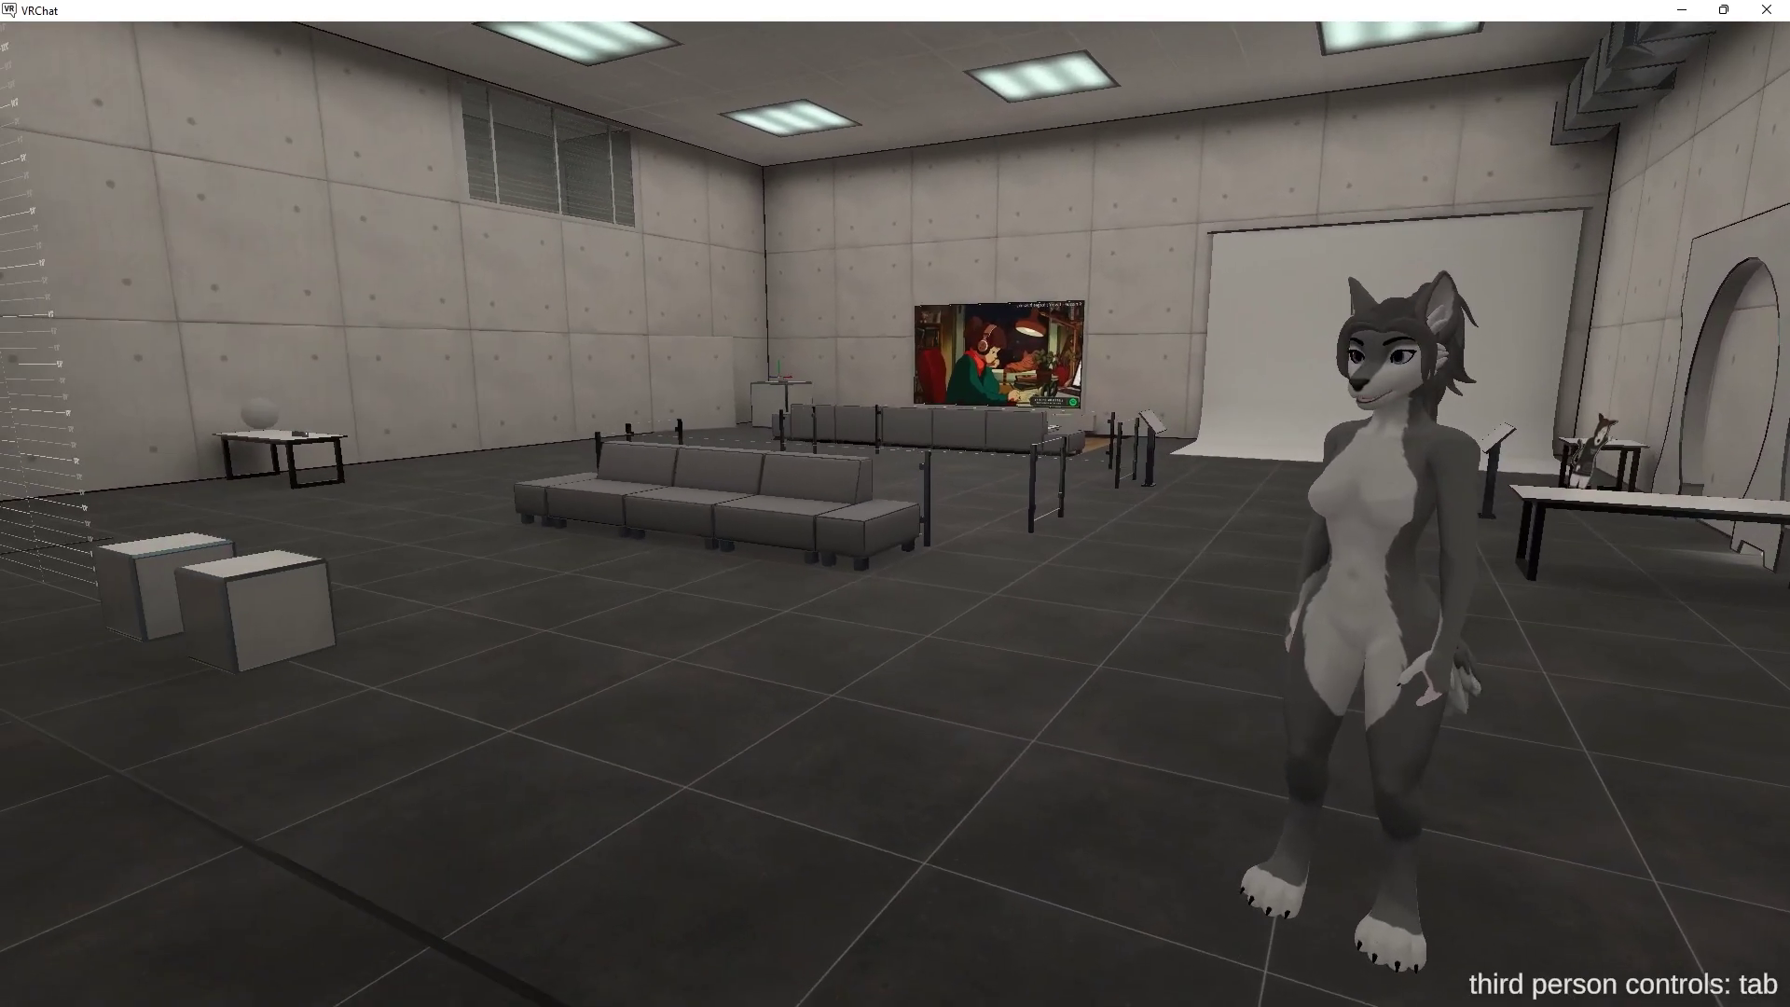
key("r")
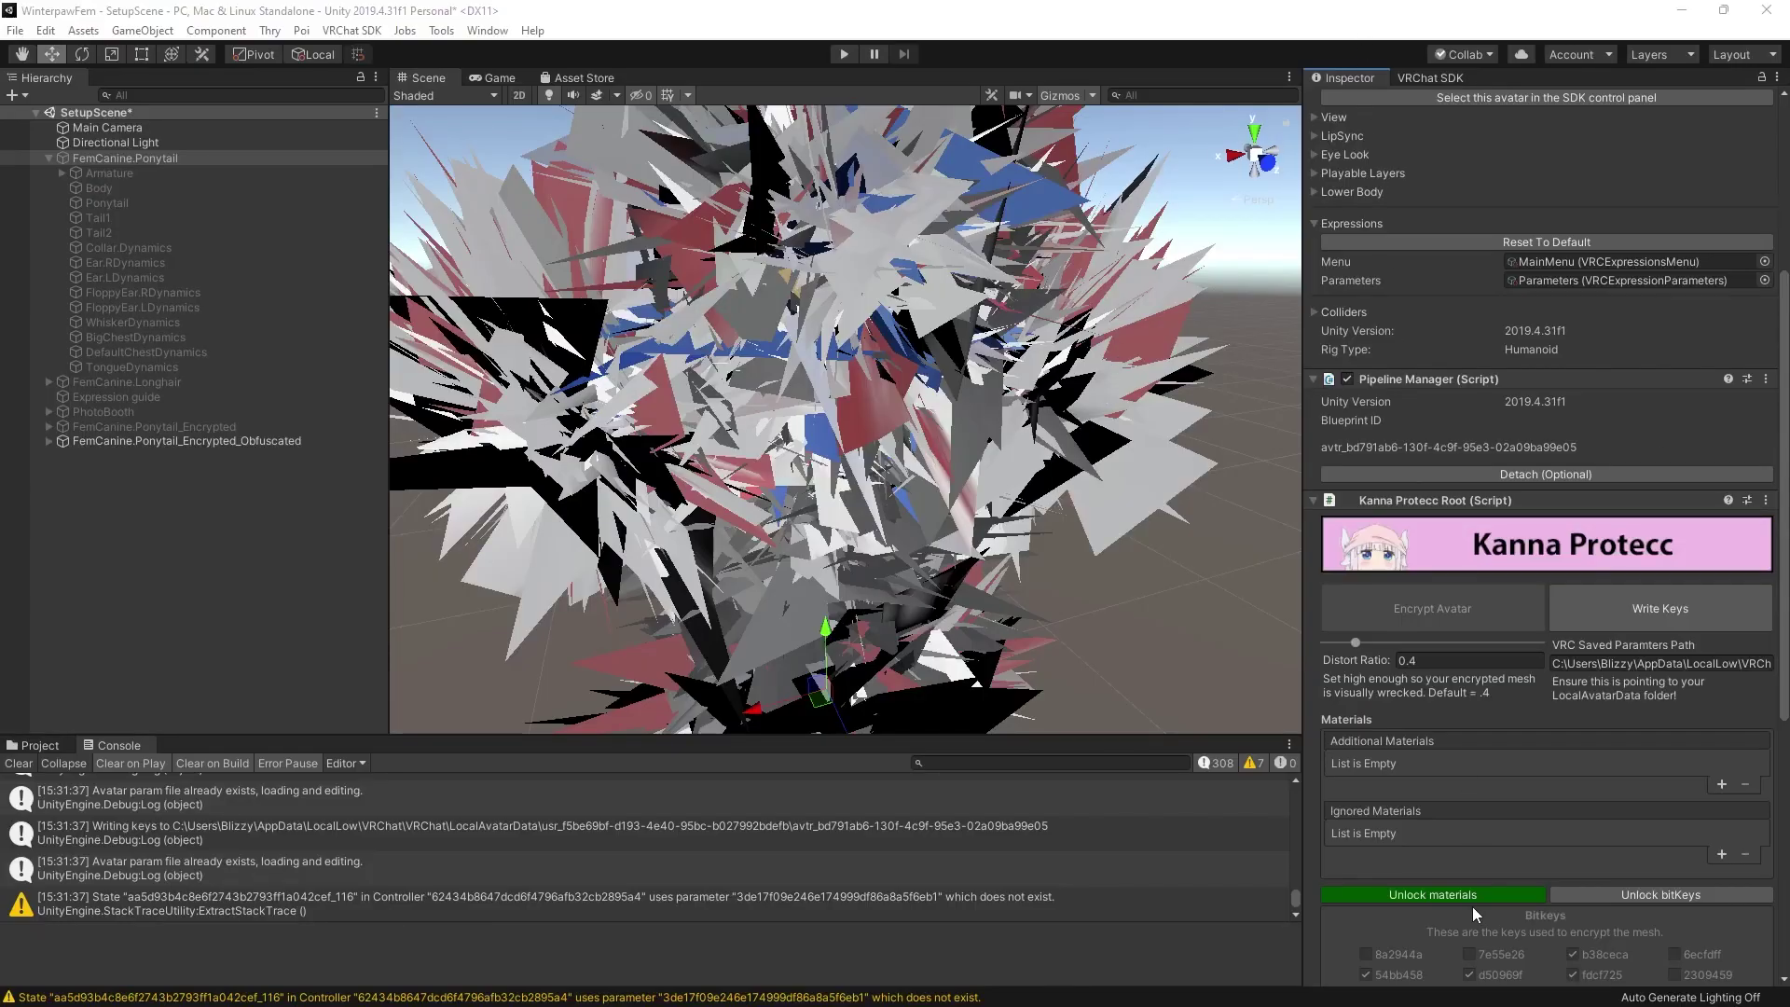
- Deactivate the Obfuscated avatar copy and reactivate the original FemCanine.Ponytail avatar
left_click(1461, 895)
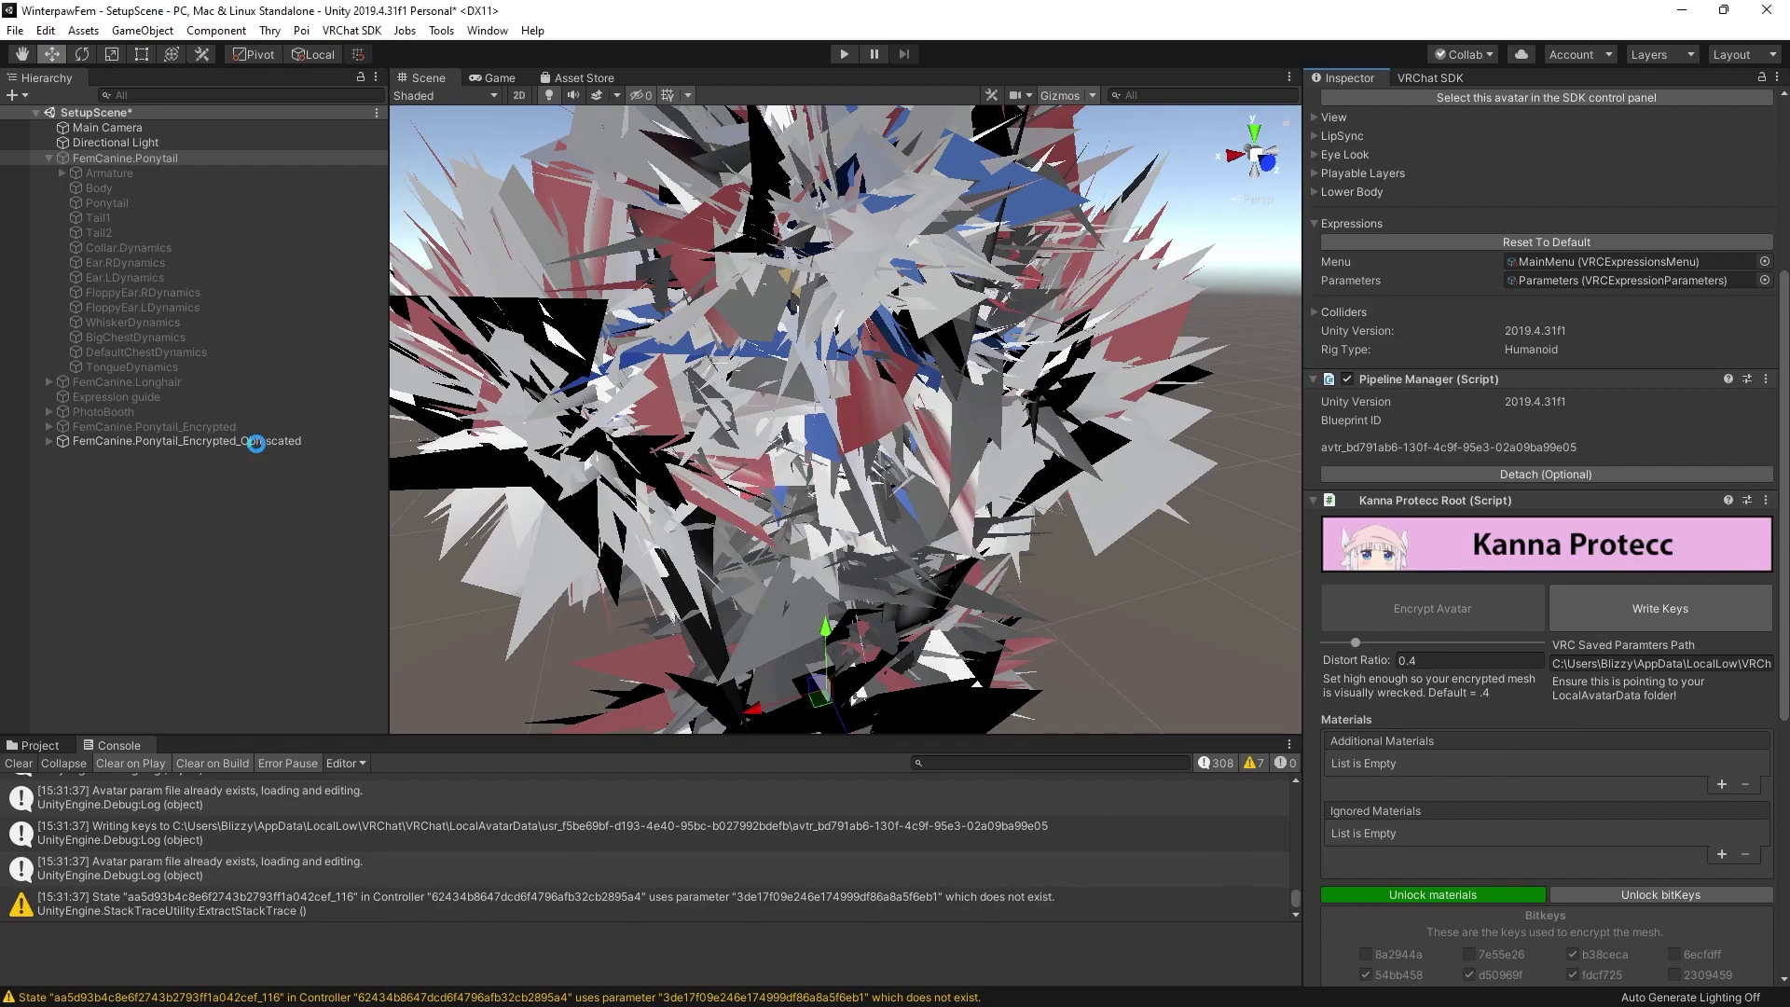
left_click(256, 442)
left_click(1353, 103)
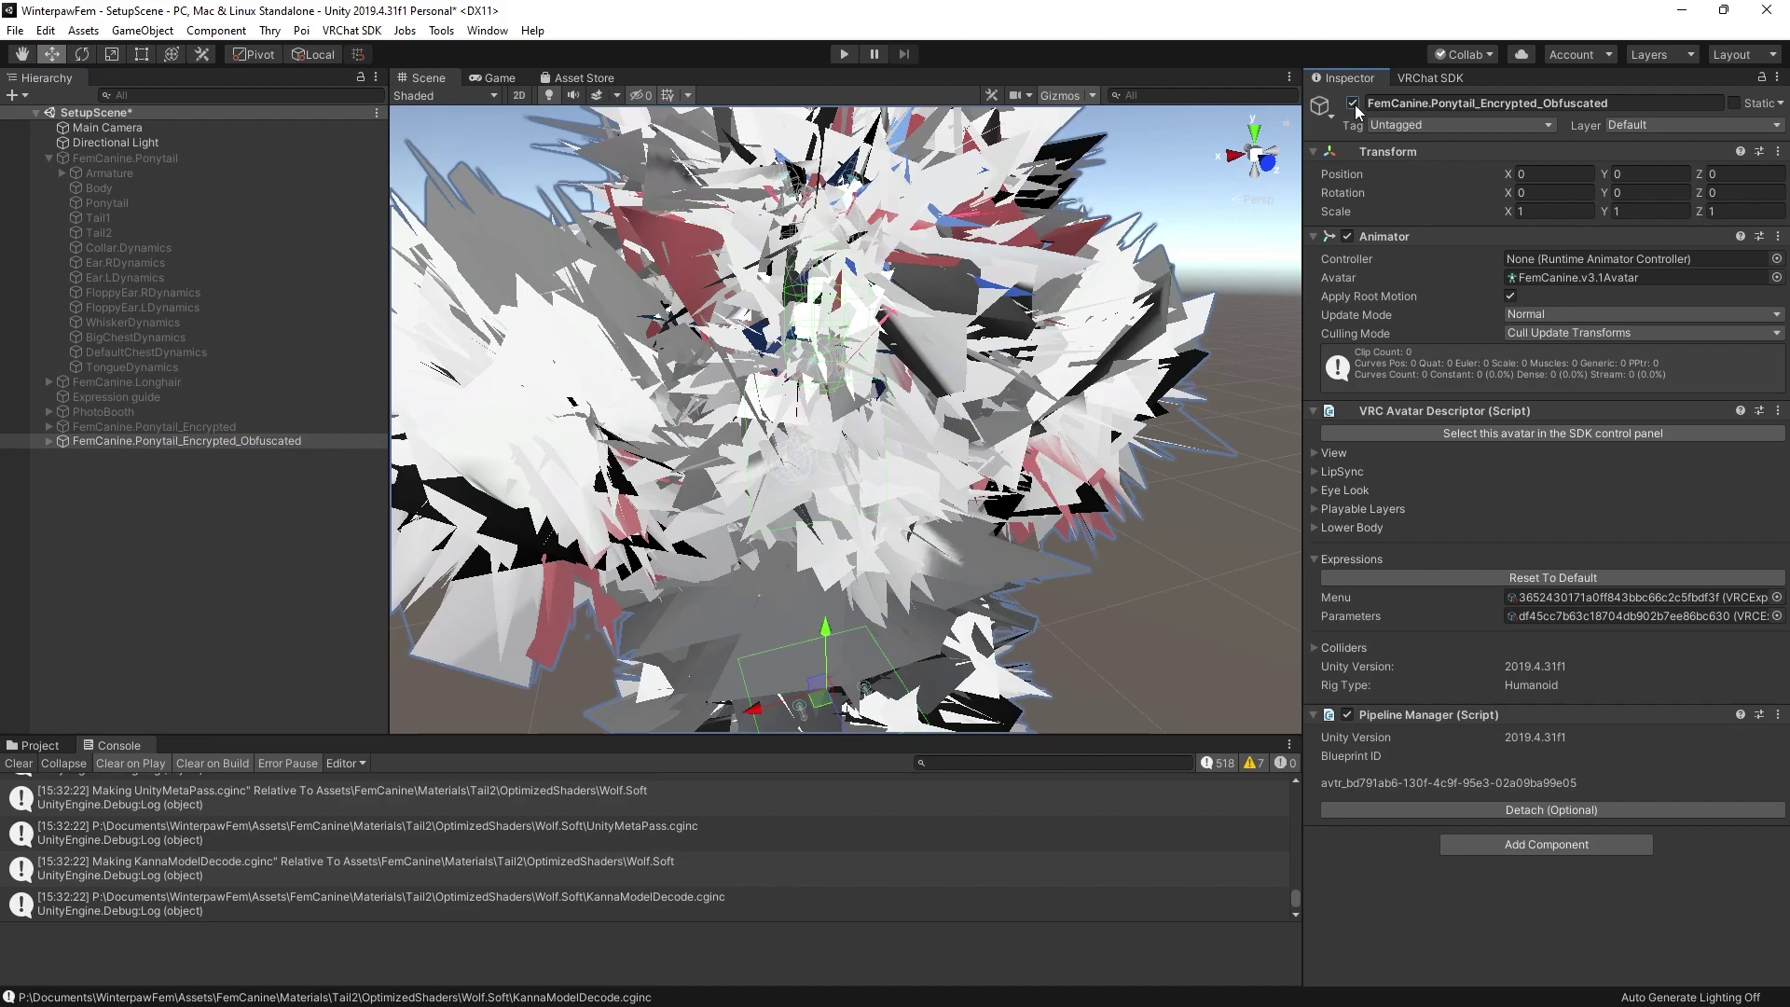
left_click(220, 159)
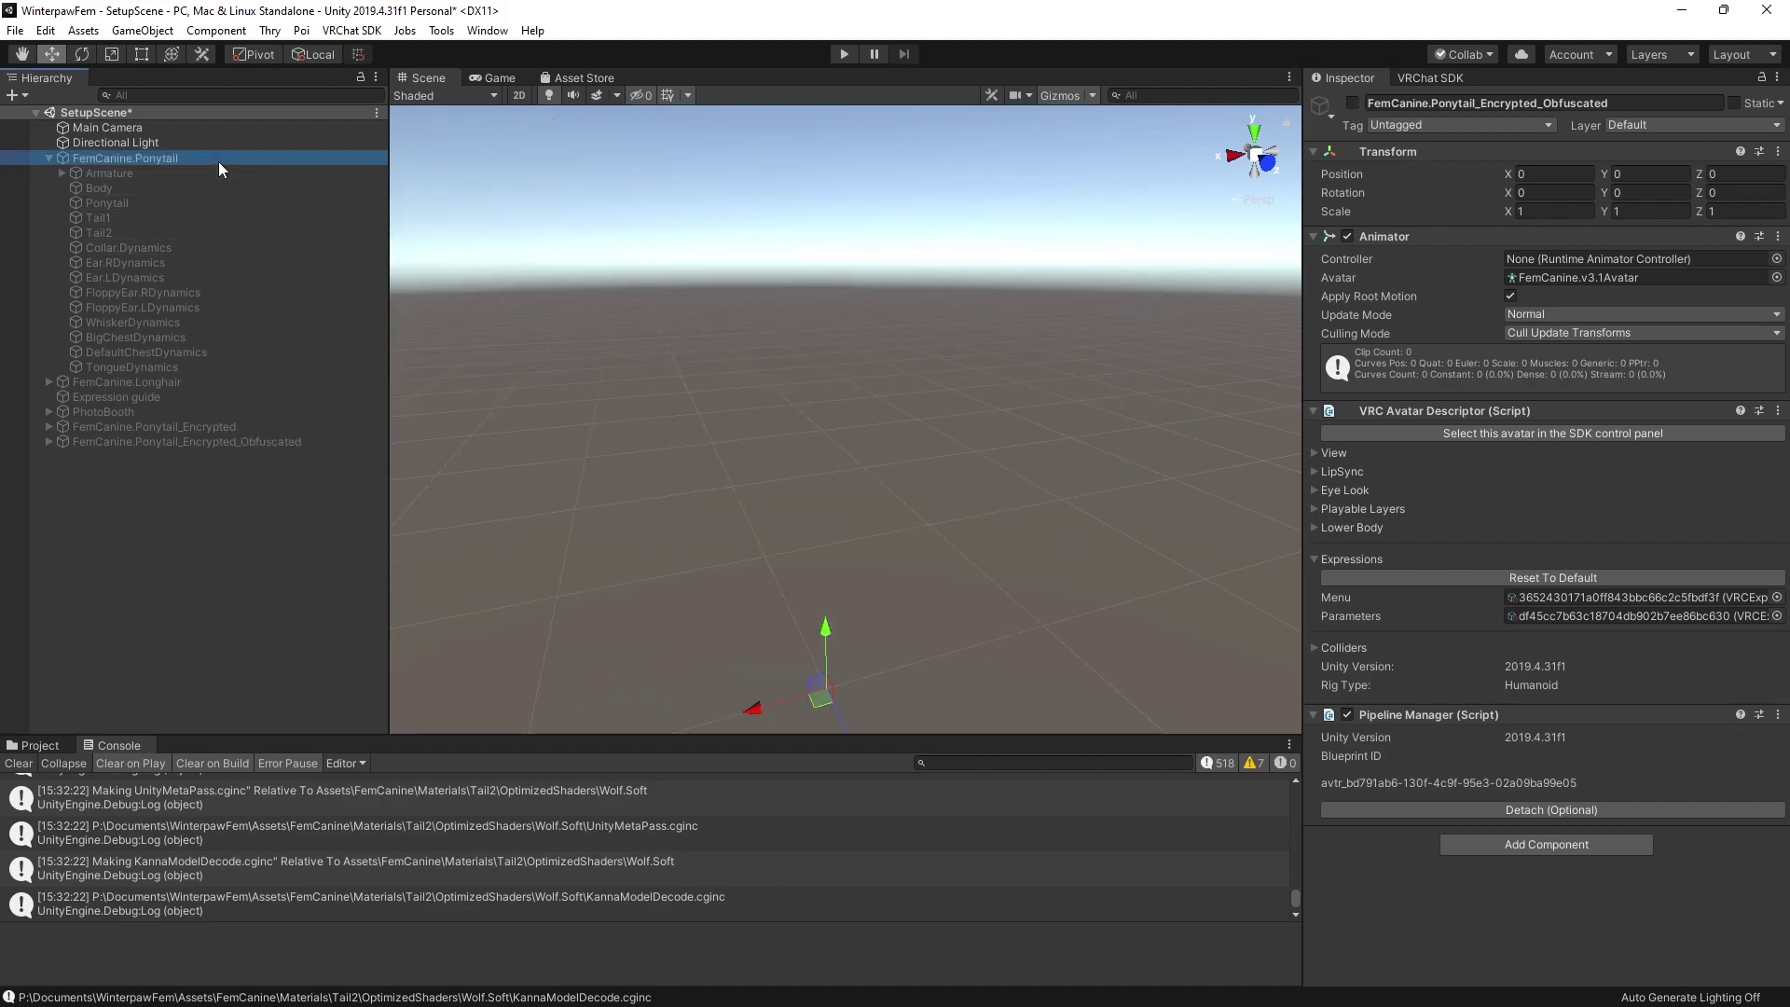
left_click(1353, 102)
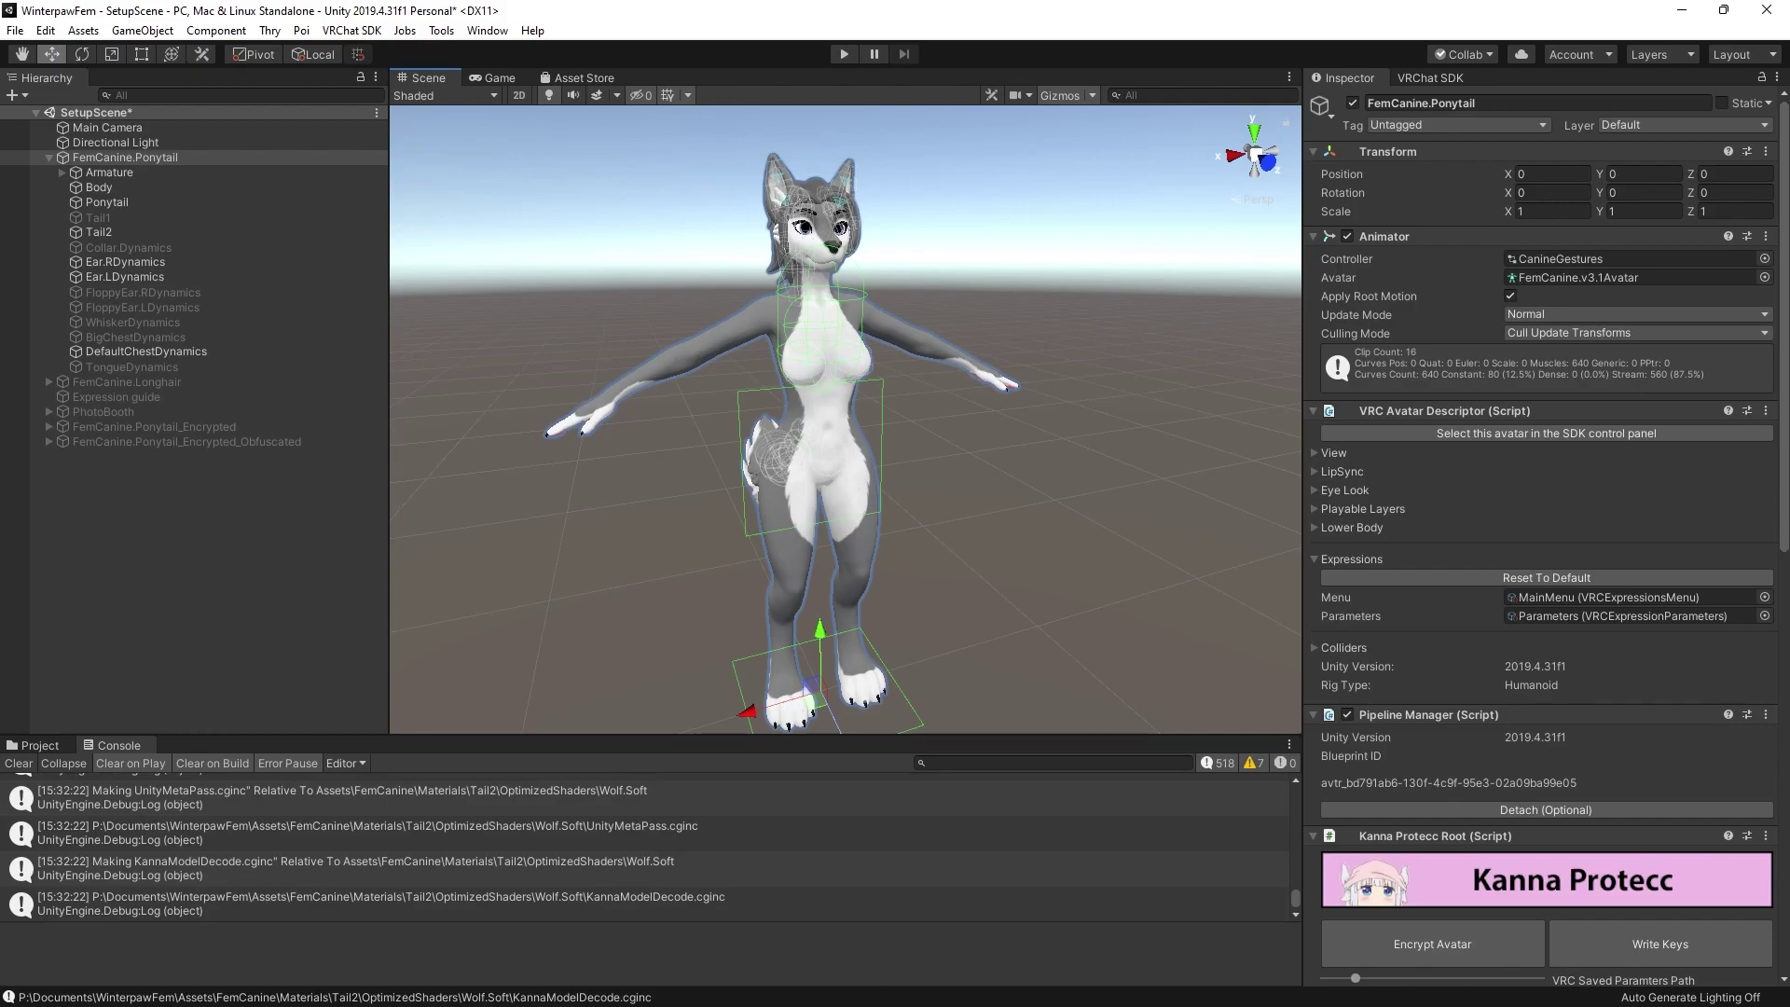
- Browse the Kanna/Obfuscated Files/FemCanine.Ponytail folder in the Project window, then return to Assets
left_click(39, 745)
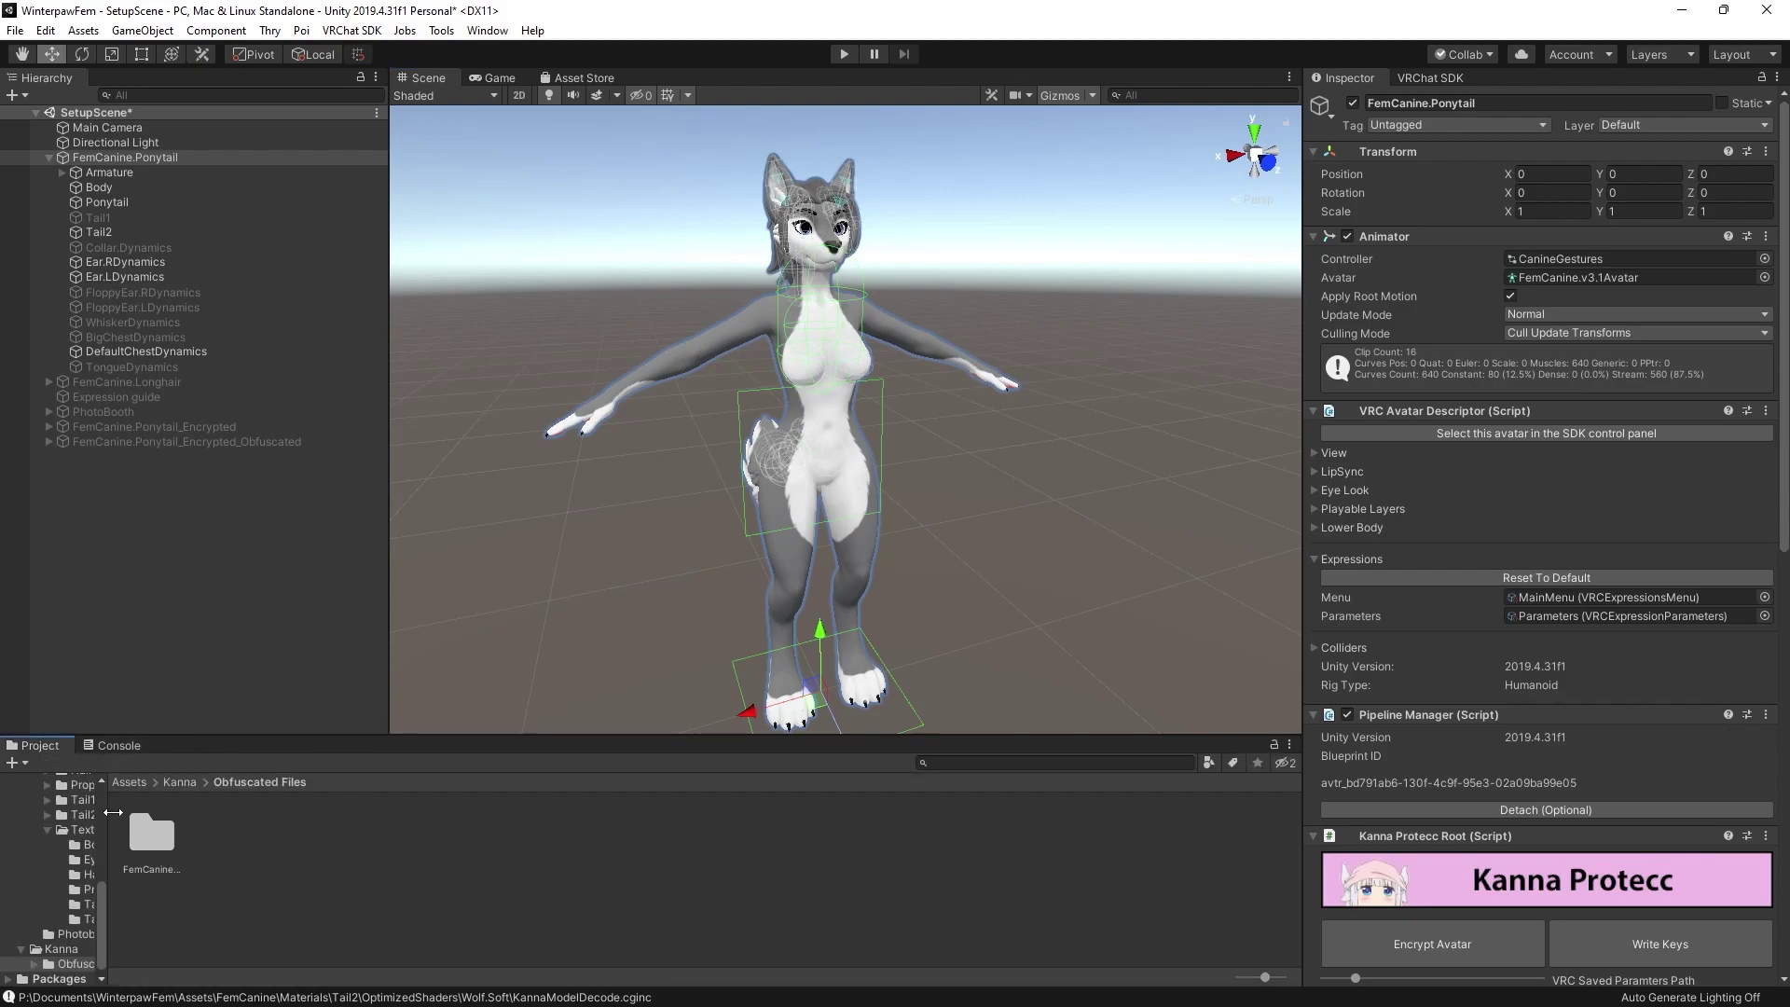
double_click(162, 836)
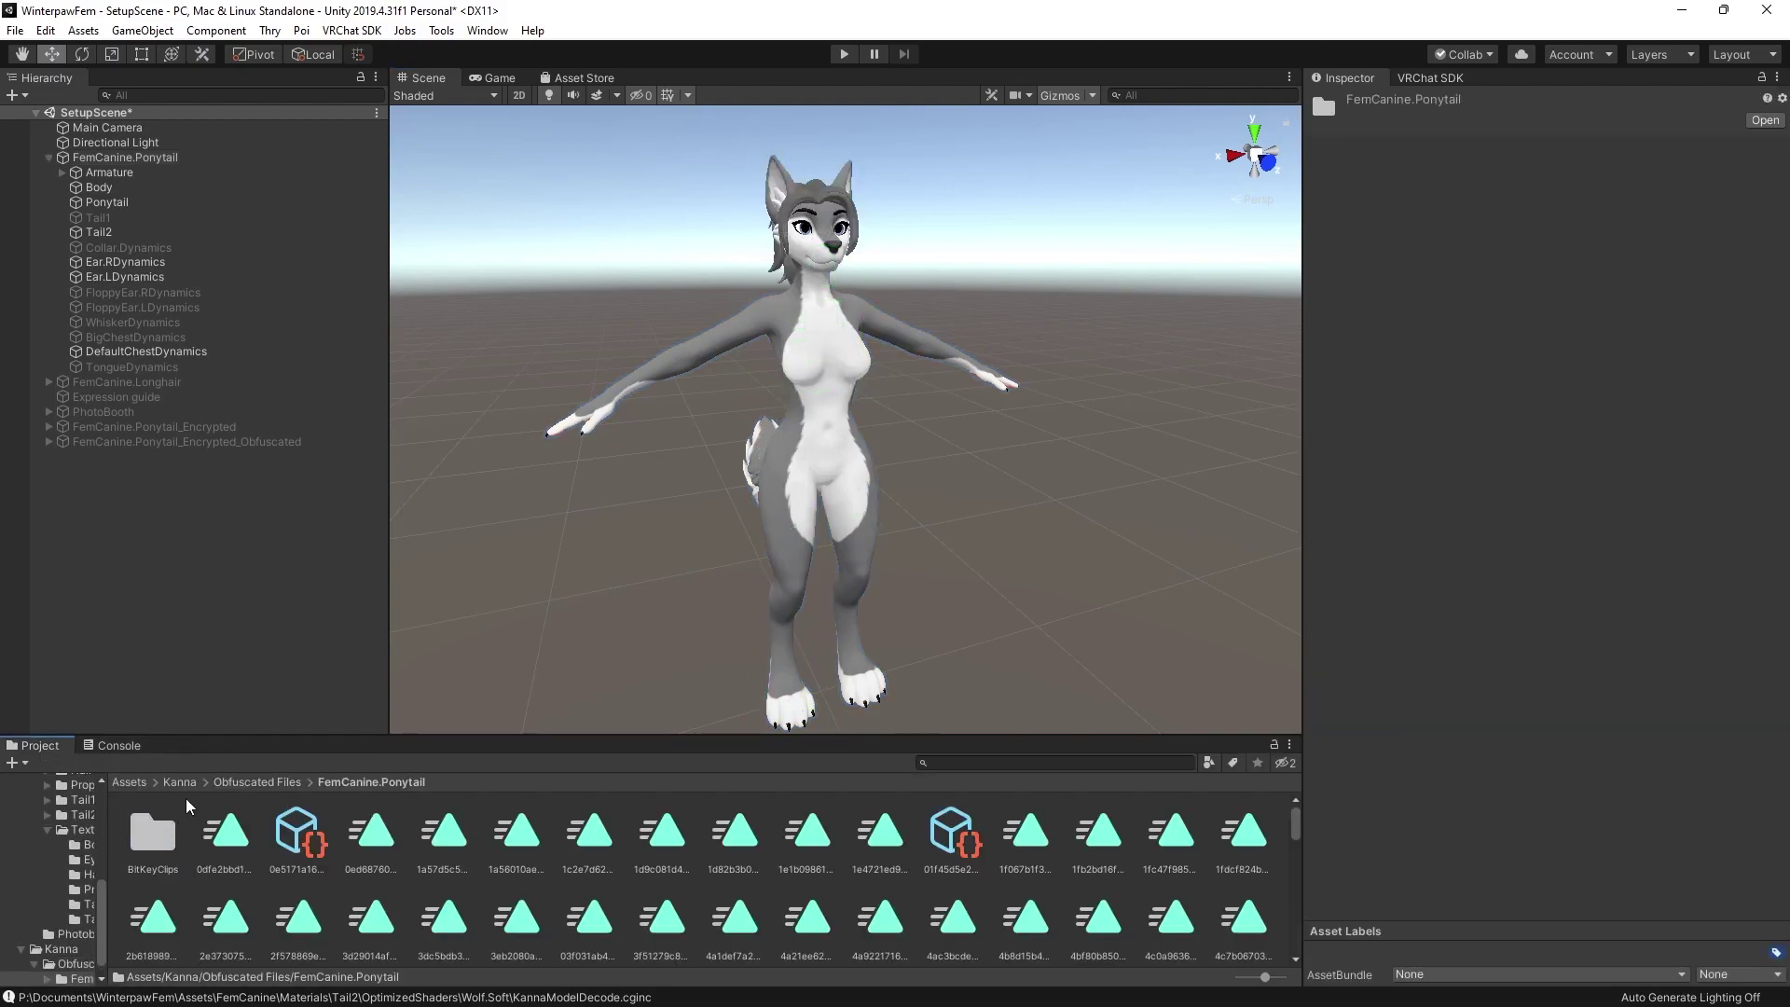
left_click(130, 783)
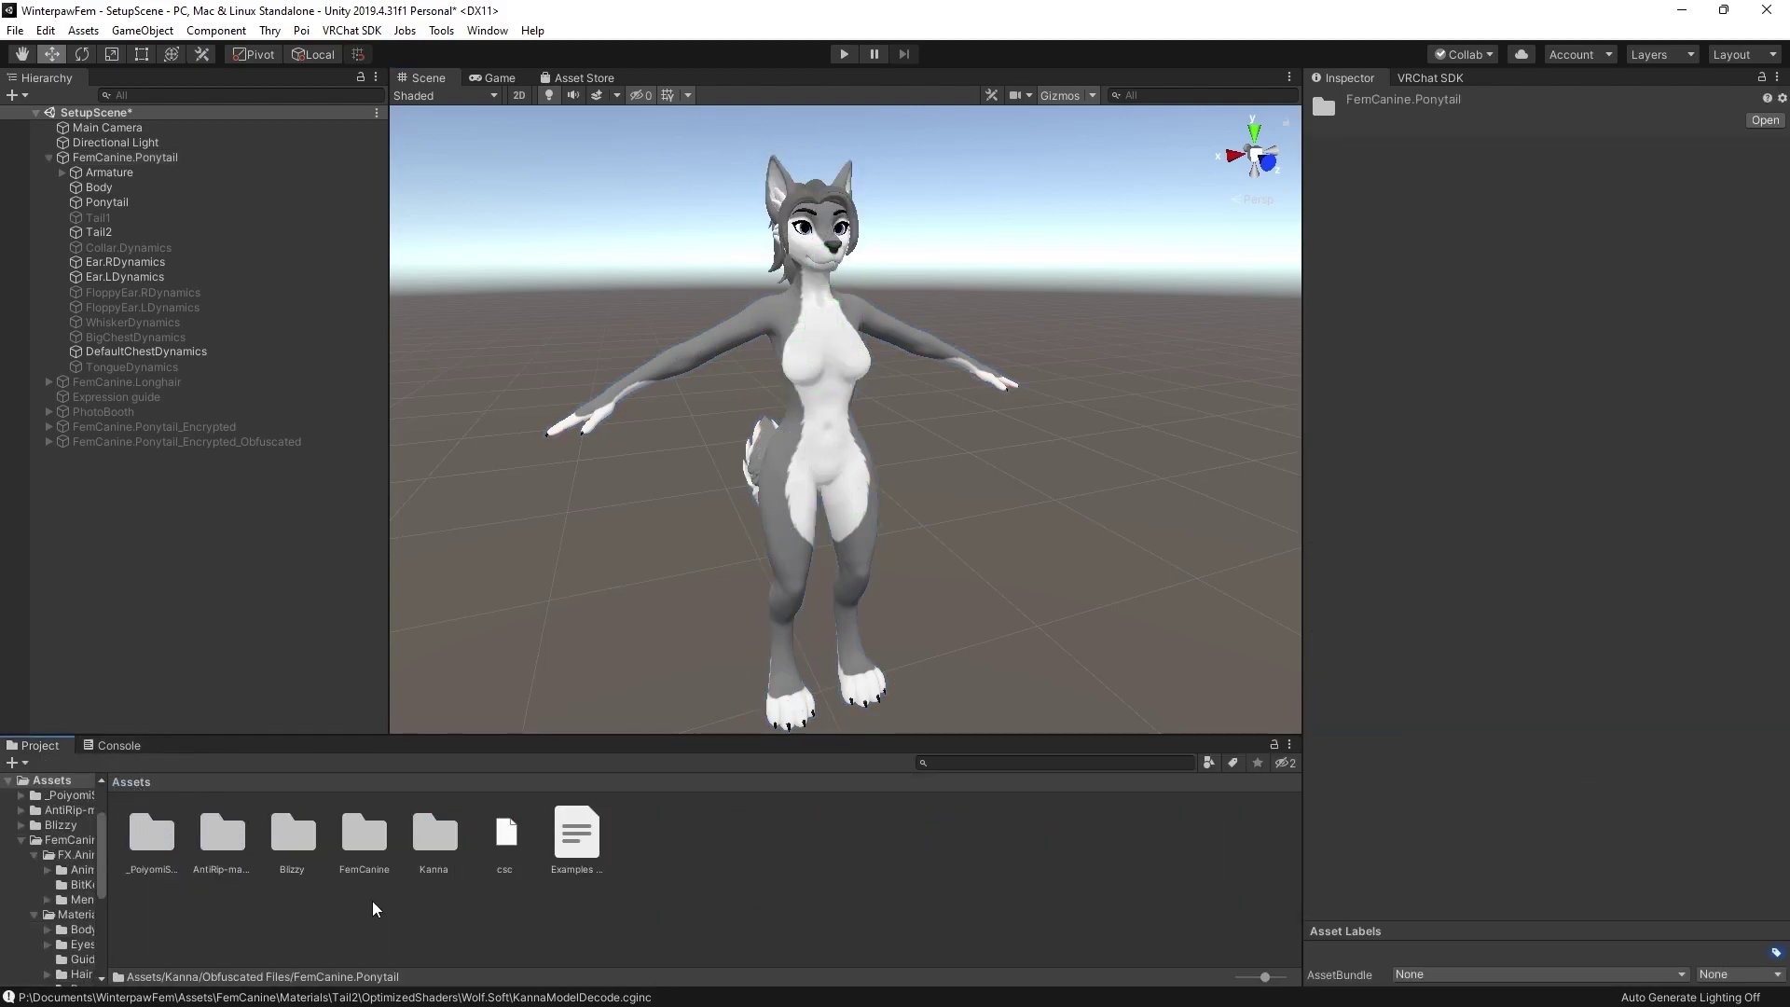